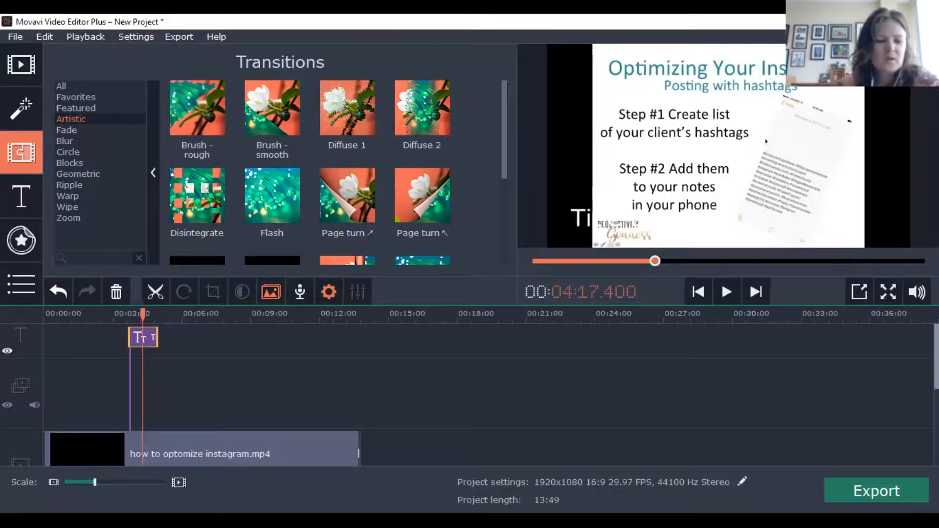
Select the "how to optomize instagram.mp4" clip on the video track and return the playhead to the start of the timeline
{"action": "scroll", "coordinate": [489, 391], "scroll_direction": "down", "scroll_amount": 3}
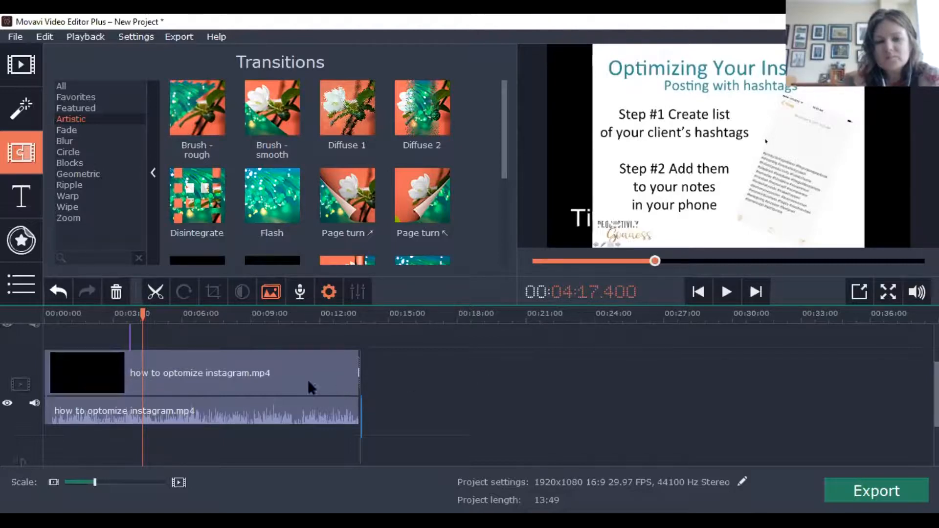
{"action": "left_click", "coordinate": [303, 355]}
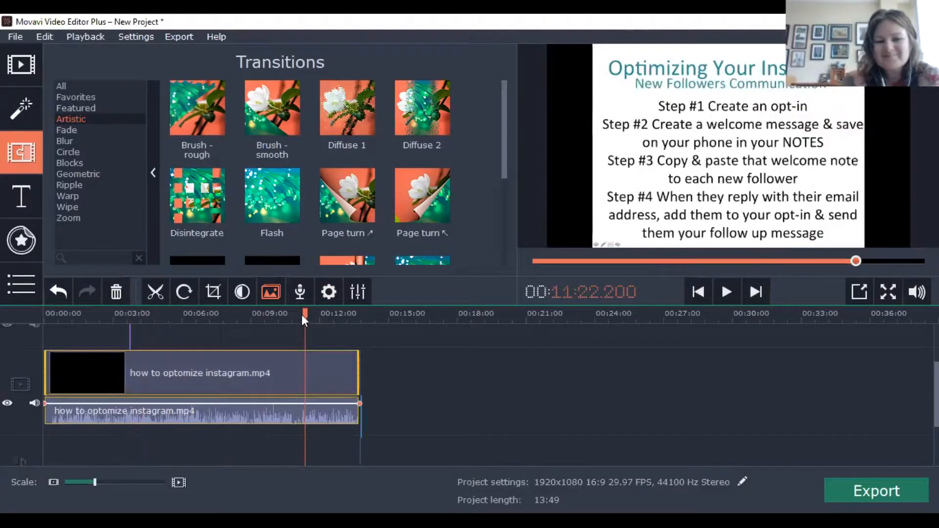
{"action": "left_click", "coordinate": [130, 345]}
{"action": "left_click", "coordinate": [77, 345]}
{"action": "left_click_drag", "start_coordinate": [77, 345], "coordinate": [42, 350]}
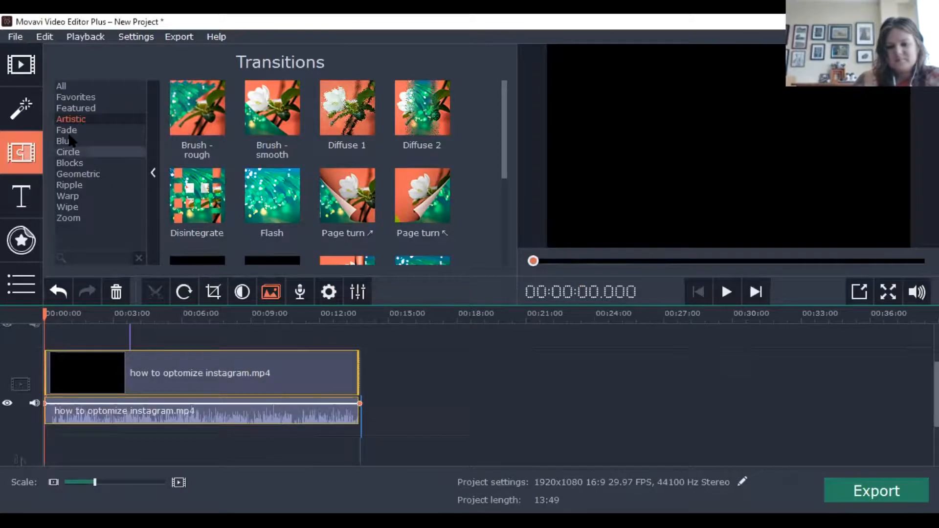
Import the Instagram video from the Downloads folder into the project
{"action": "left_click", "coordinate": [15, 67]}
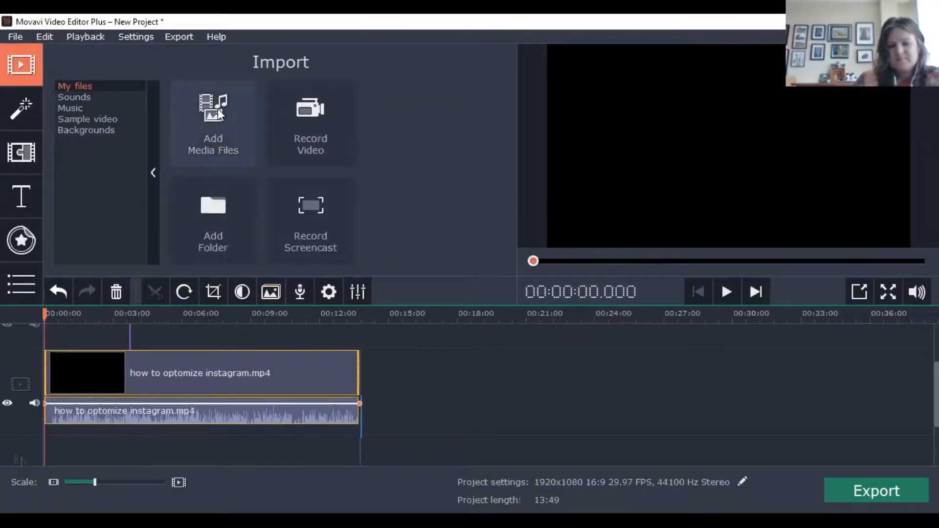
{"action": "left_click", "coordinate": [236, 113]}
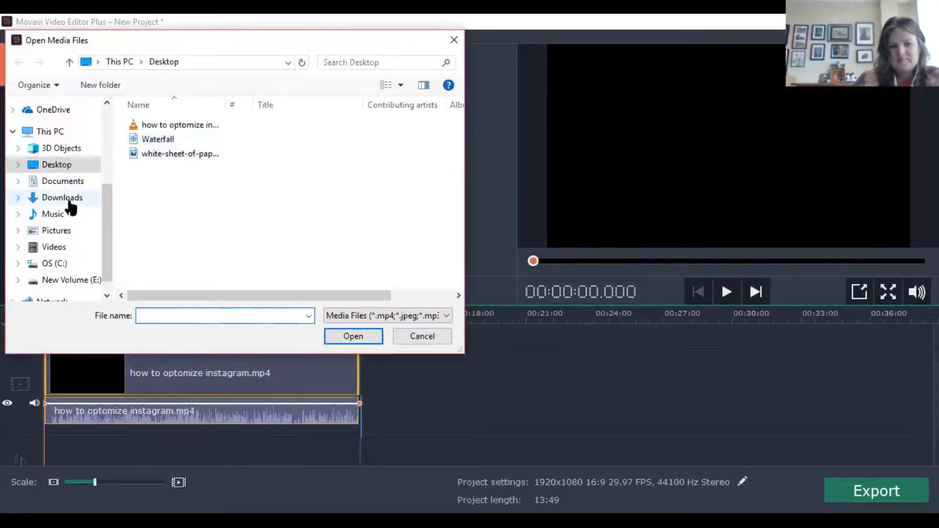
{"action": "left_click", "coordinate": [68, 200]}
{"action": "left_click", "coordinate": [166, 146]}
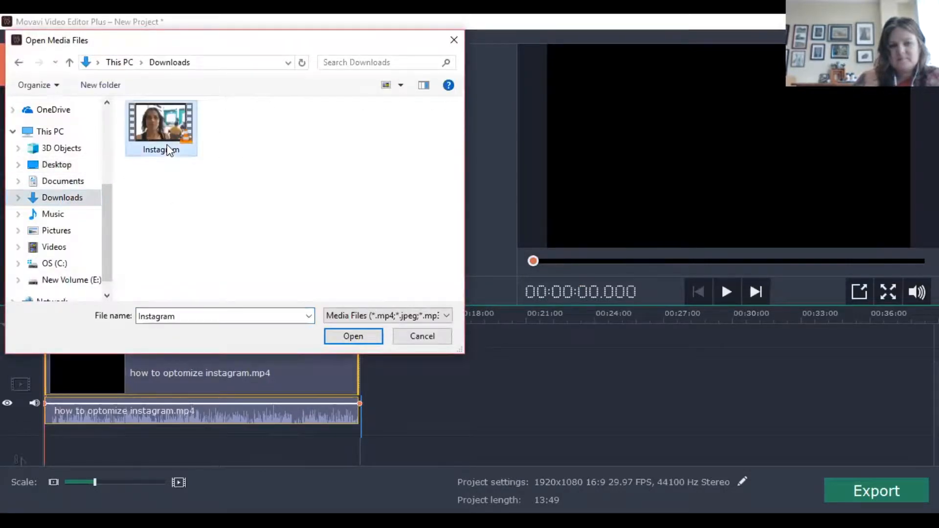
{"action": "double_click", "coordinate": [167, 145]}
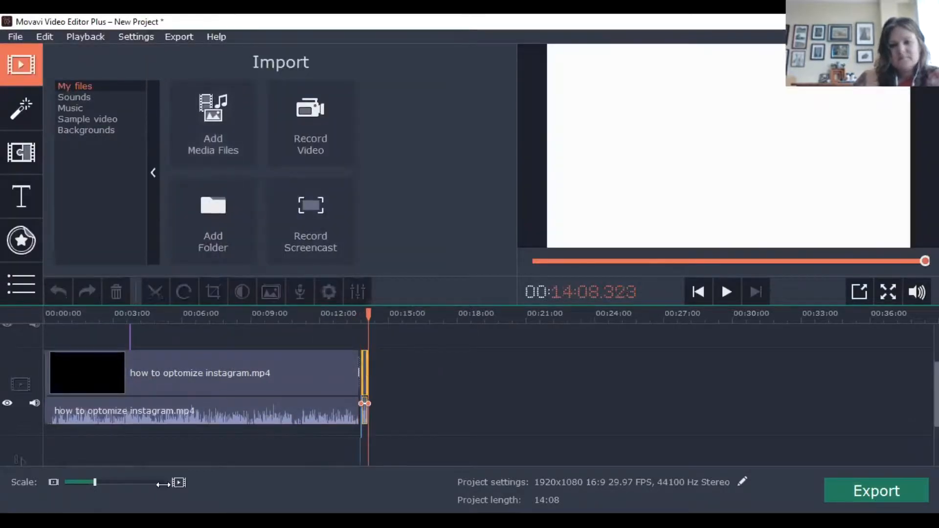
Move the Instagram.mp4 clip to the beginning of the video track, ahead of the "how to optomize instagram.mp4" clip
{"action": "left_click_drag", "start_coordinate": [94, 481], "coordinate": [101, 482]}
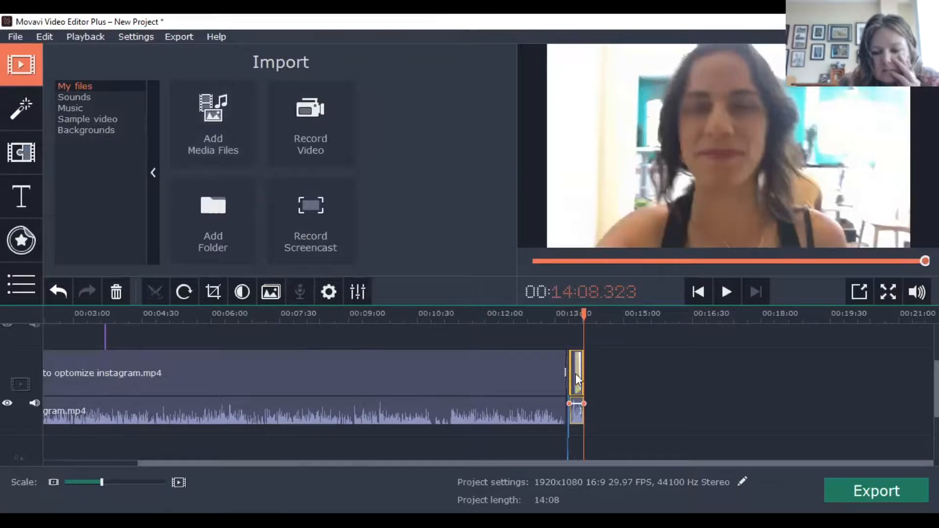
{"action": "left_click_drag", "start_coordinate": [578, 379], "coordinate": [68, 425]}
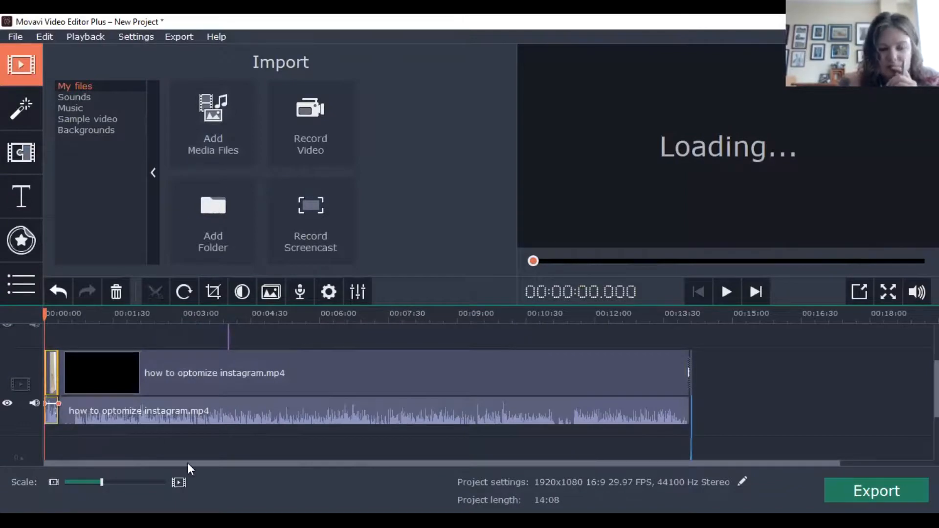
{"action": "scroll", "coordinate": [131, 479], "scroll_direction": "up", "scroll_amount": 5}
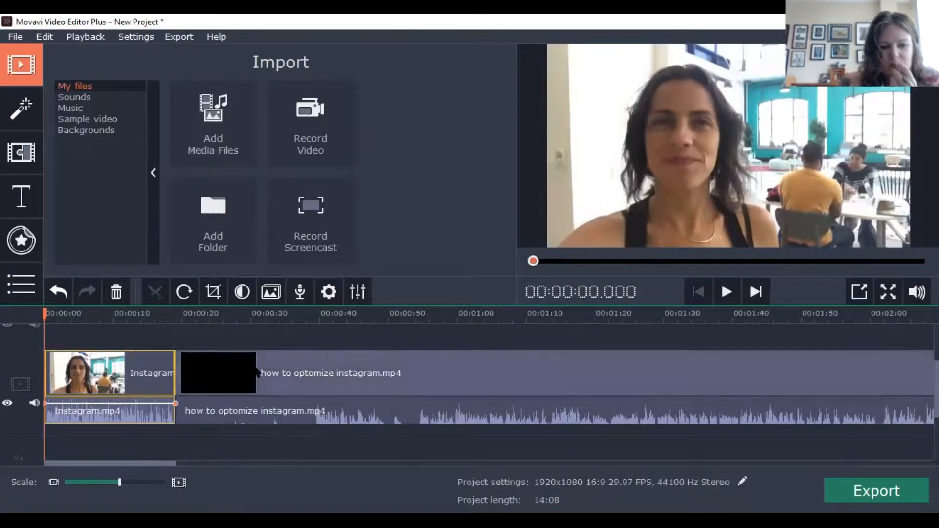
Play the project from the start past the join between the two clips, and pause after the cut
{"action": "scroll", "coordinate": [142, 483], "scroll_direction": "up", "scroll_amount": 1}
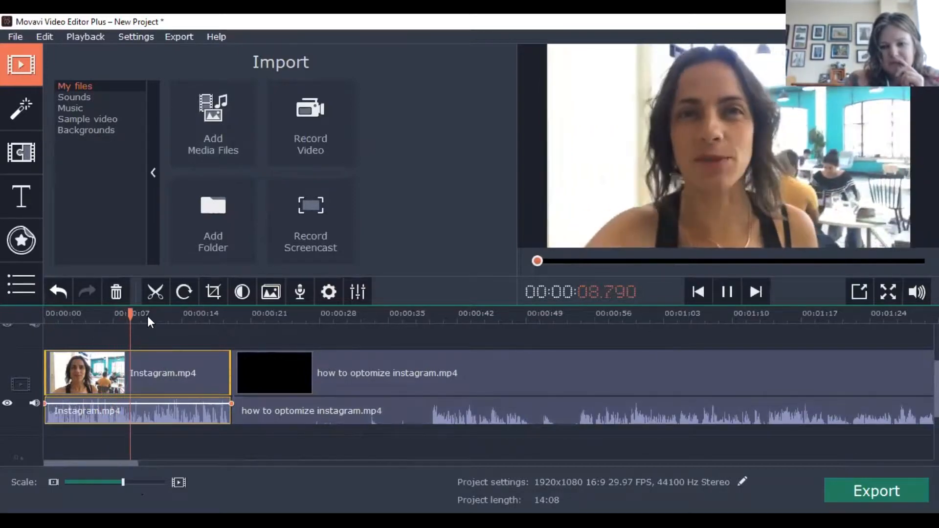
{"action": "left_click_drag", "start_coordinate": [140, 314], "coordinate": [45, 314]}
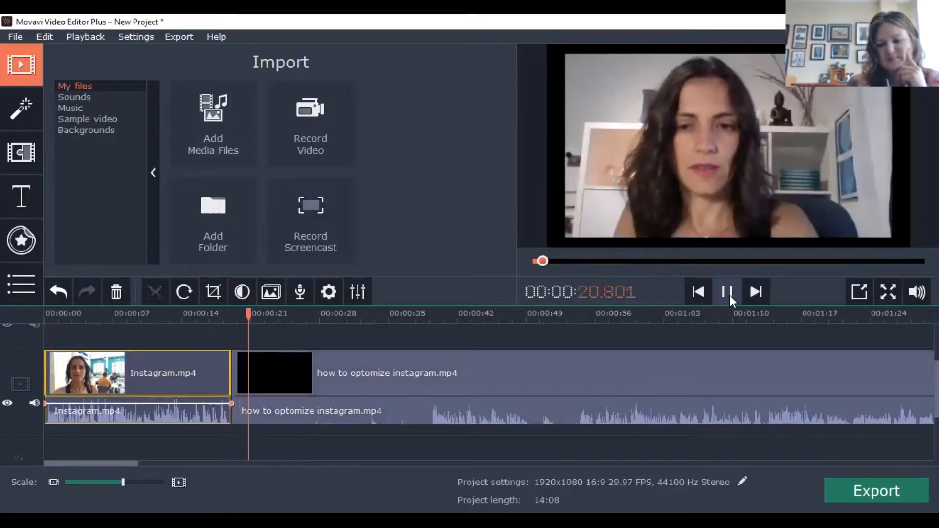
{"action": "left_click", "coordinate": [728, 294]}
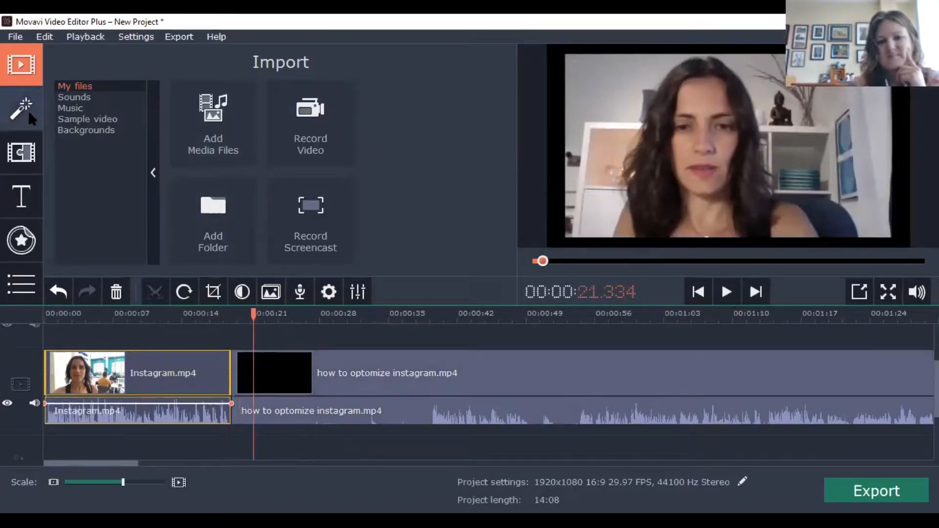
Place the Diffuse 1 artistic transition between the two clips and play it from just before the join
{"action": "left_click", "coordinate": [31, 150]}
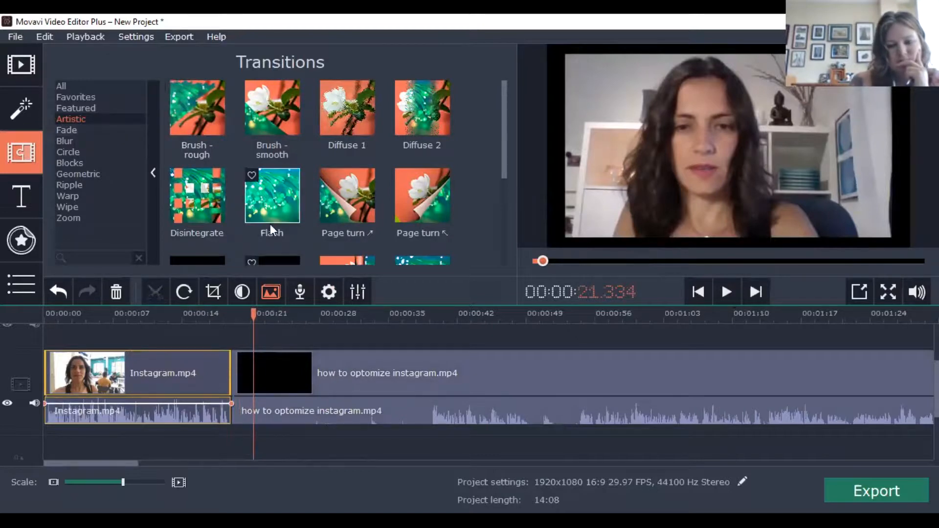
{"action": "left_click", "coordinate": [339, 122]}
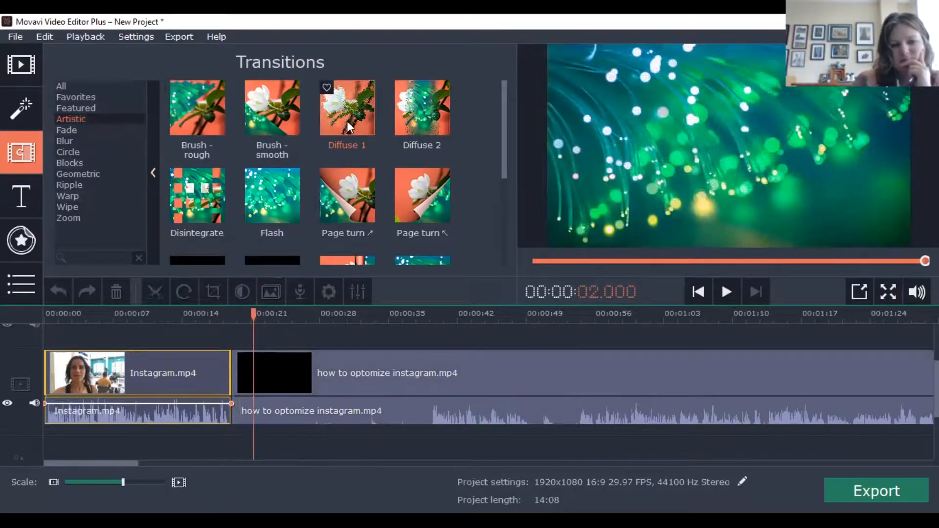
{"action": "left_click_drag", "start_coordinate": [345, 116], "coordinate": [221, 369]}
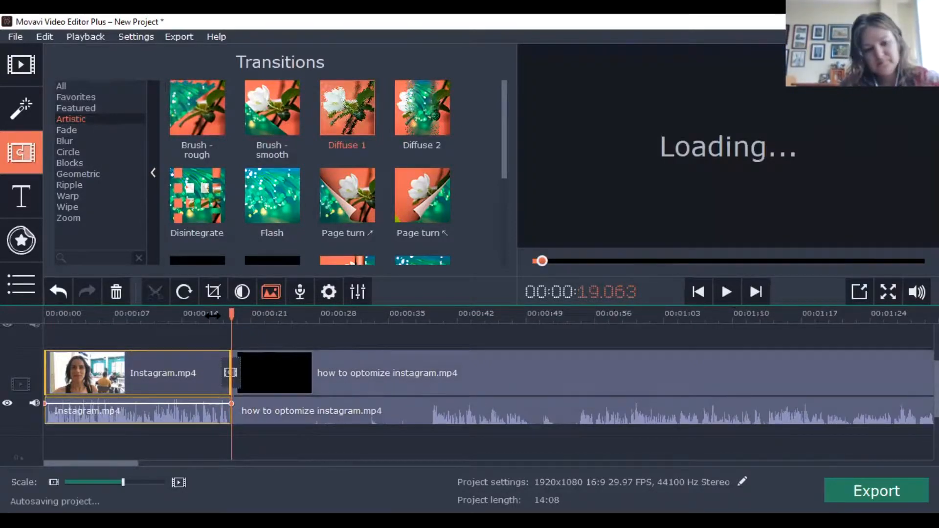
{"action": "left_click", "coordinate": [214, 315]}
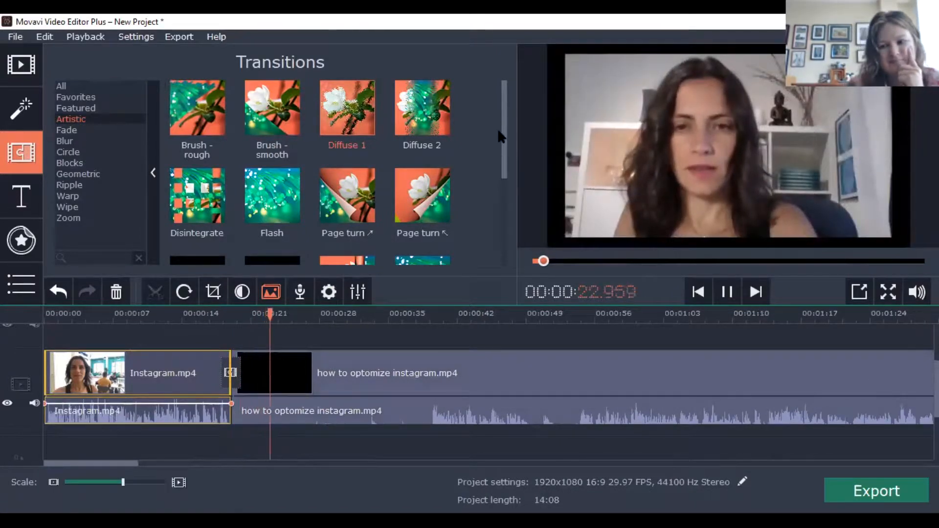
{"action": "mouse_move", "coordinate": [506, 135]}
{"action": "left_mouse_down"}
{"action": "mouse_move", "coordinate": [506, 216]}
{"action": "mouse_move", "coordinate": [483, 82]}
{"action": "left_mouse_up"}
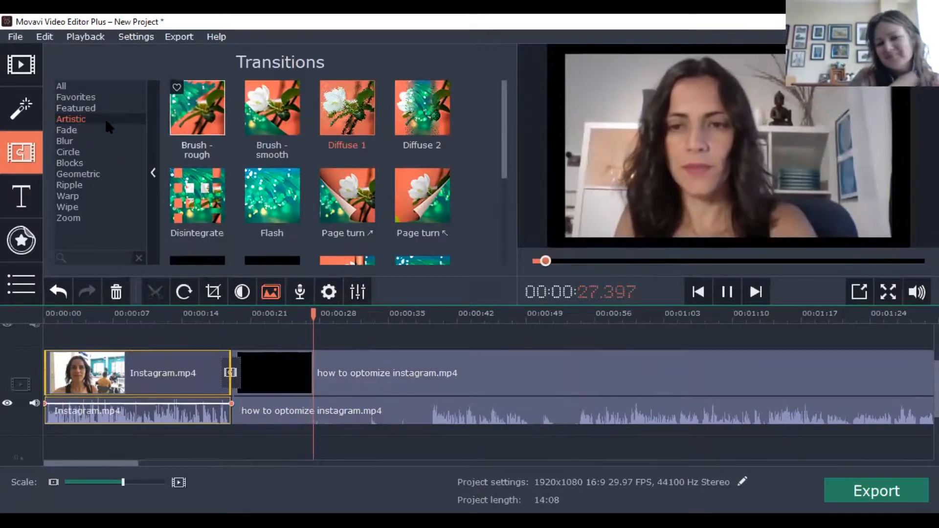
Apply the Crossfade transition from the Fade category at the join between the two clips
{"action": "left_click", "coordinate": [68, 130]}
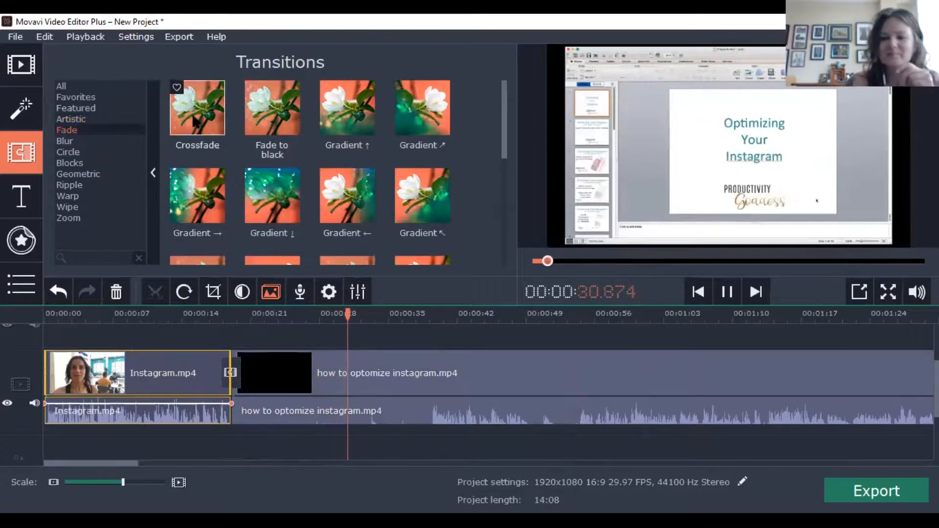
{"action": "left_click", "coordinate": [196, 120]}
{"action": "left_click_drag", "start_coordinate": [196, 120], "coordinate": [220, 331]}
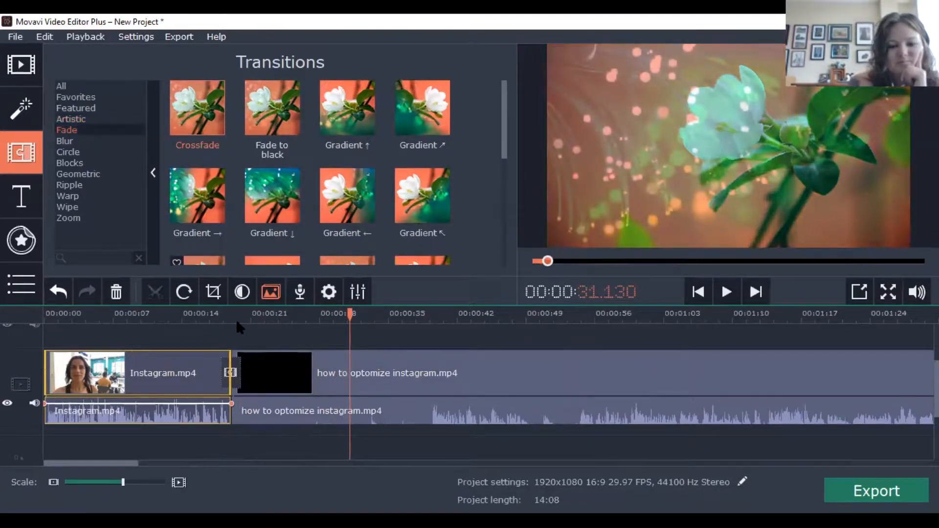
Play the Crossfade transition from shortly before the join and pause once the second clip is showing
{"action": "left_click", "coordinate": [217, 319]}
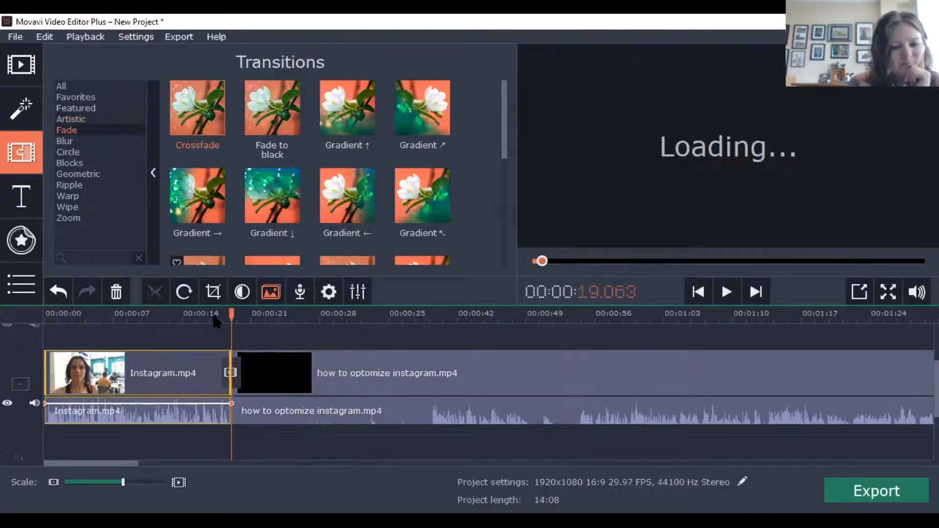
{"action": "left_click_drag", "start_coordinate": [231, 318], "coordinate": [214, 318]}
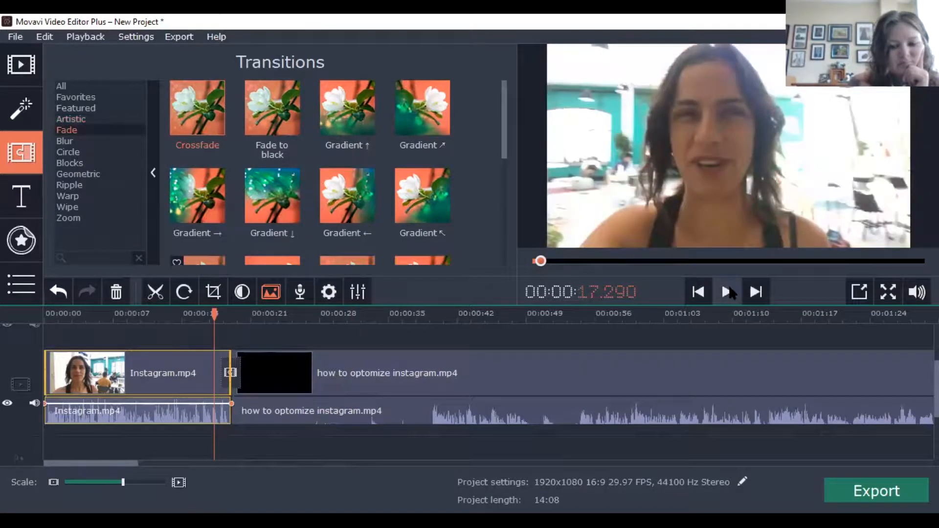
{"action": "key", "text": "space"}
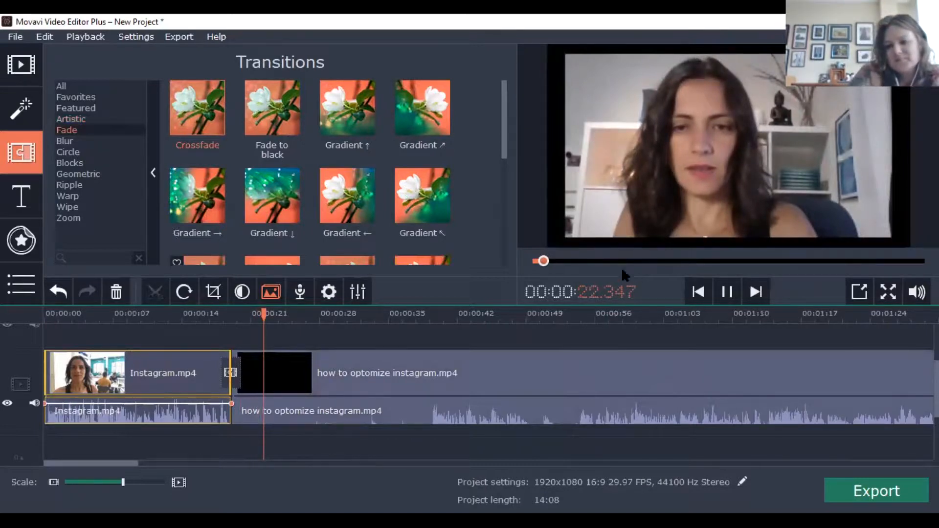
{"action": "key", "text": "space"}
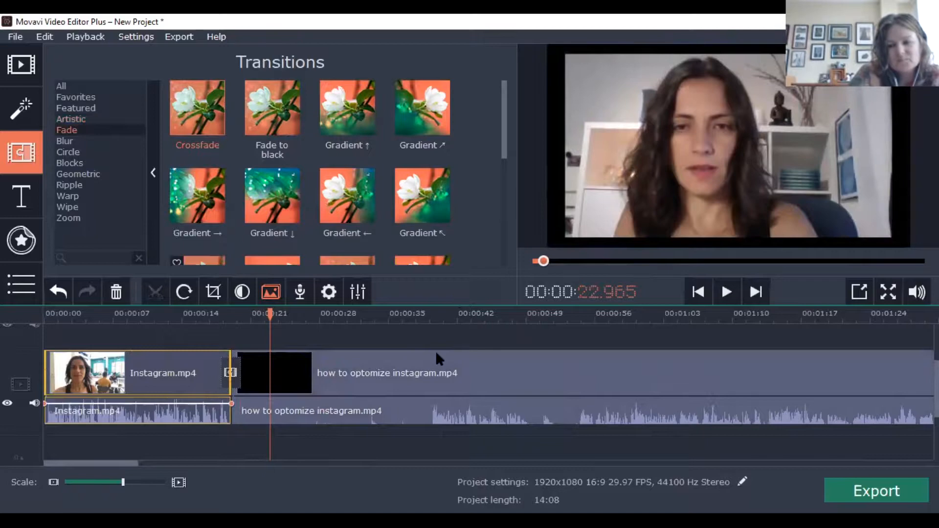
Browse the title templates in the Featured, Basic and Artistic categories
{"action": "left_click", "coordinate": [31, 202]}
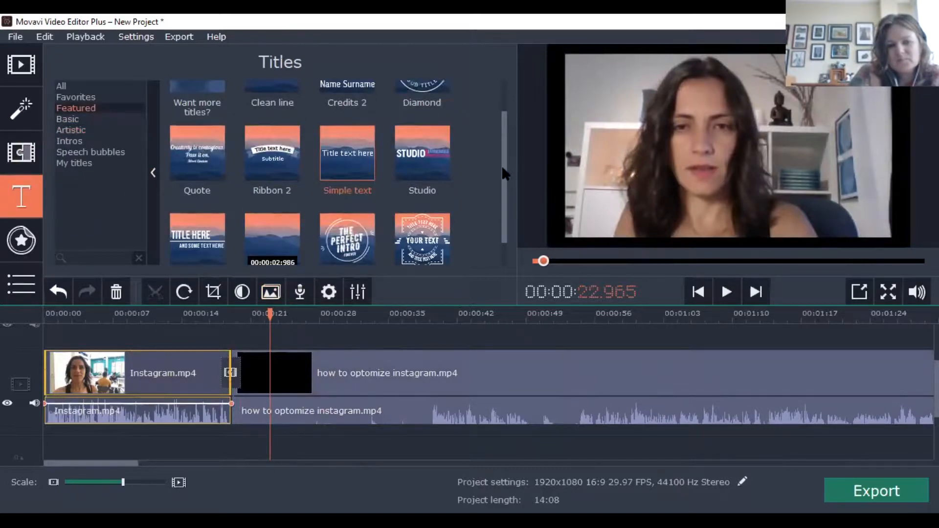
{"action": "left_click_drag", "start_coordinate": [504, 165], "coordinate": [505, 177]}
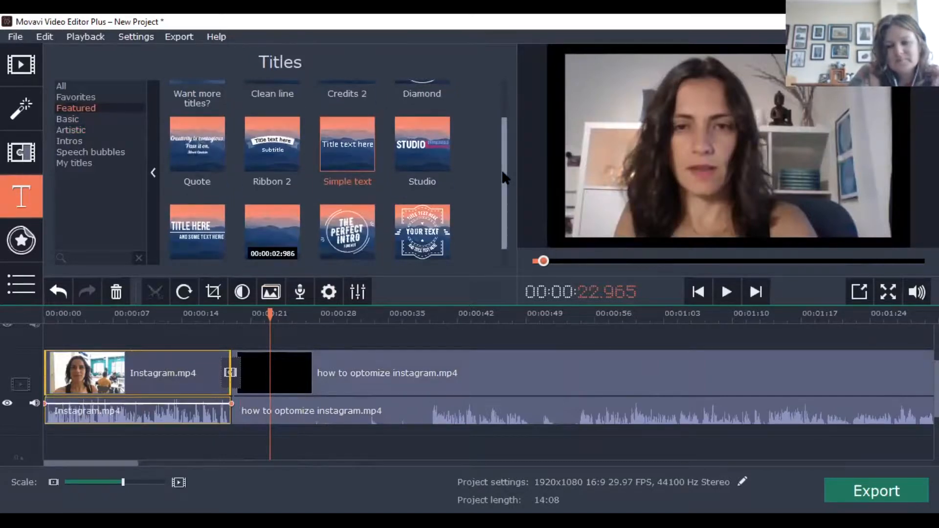
{"action": "left_click_drag", "start_coordinate": [504, 167], "coordinate": [504, 107]}
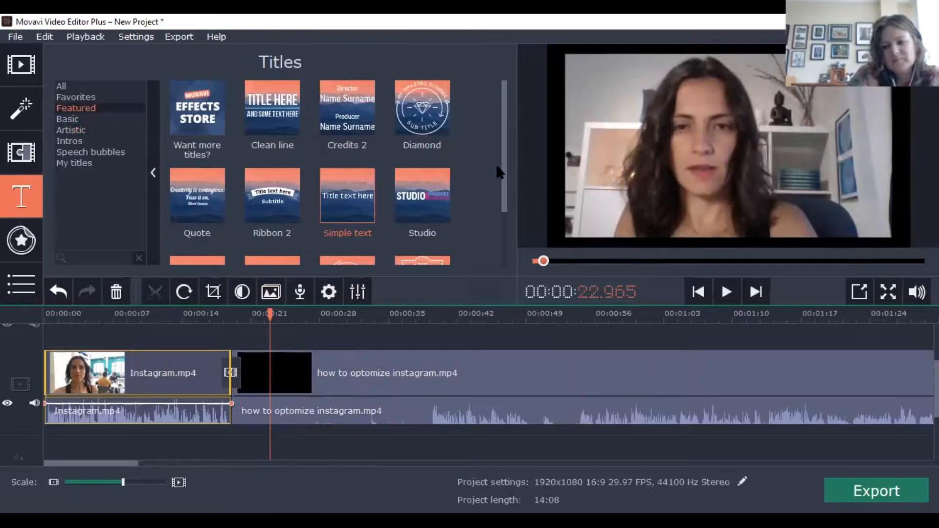
{"action": "scroll", "coordinate": [503, 216], "scroll_direction": "down", "scroll_amount": 1}
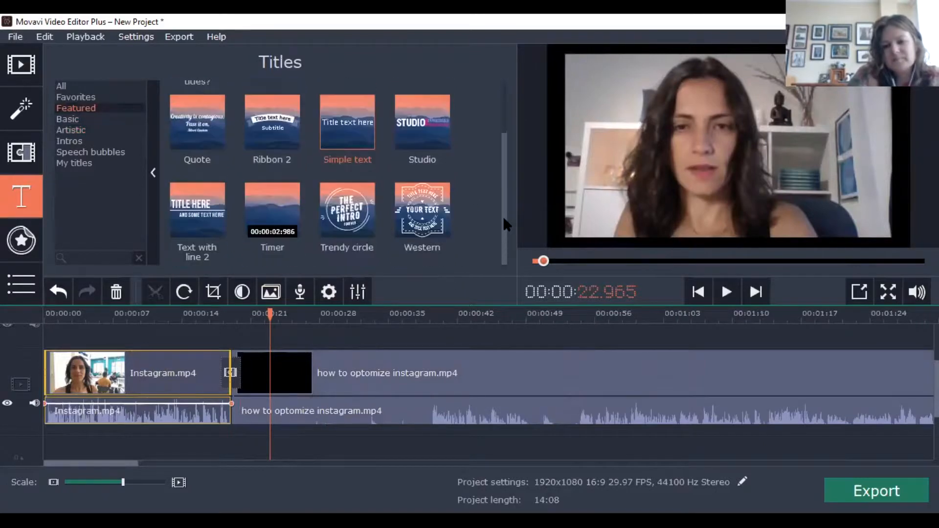
{"action": "left_click", "coordinate": [67, 119]}
{"action": "left_click", "coordinate": [71, 131]}
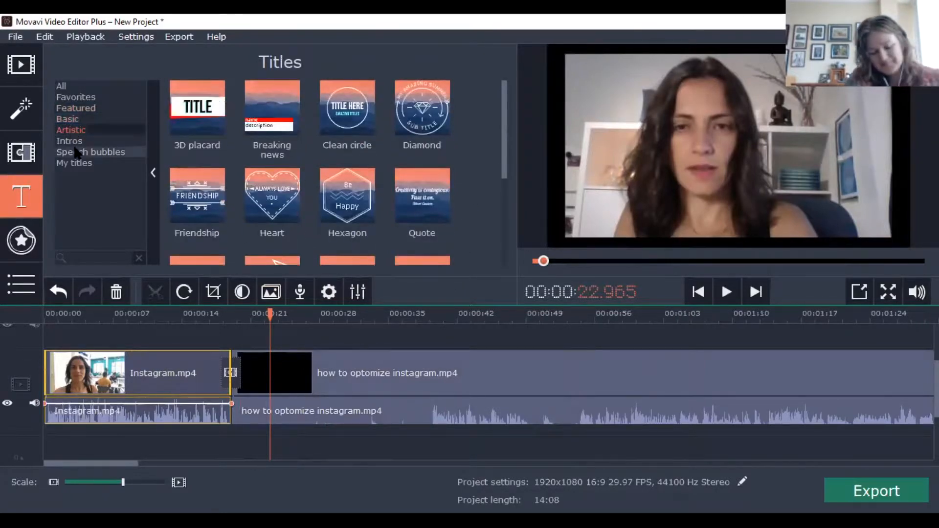
{"action": "left_click", "coordinate": [76, 108]}
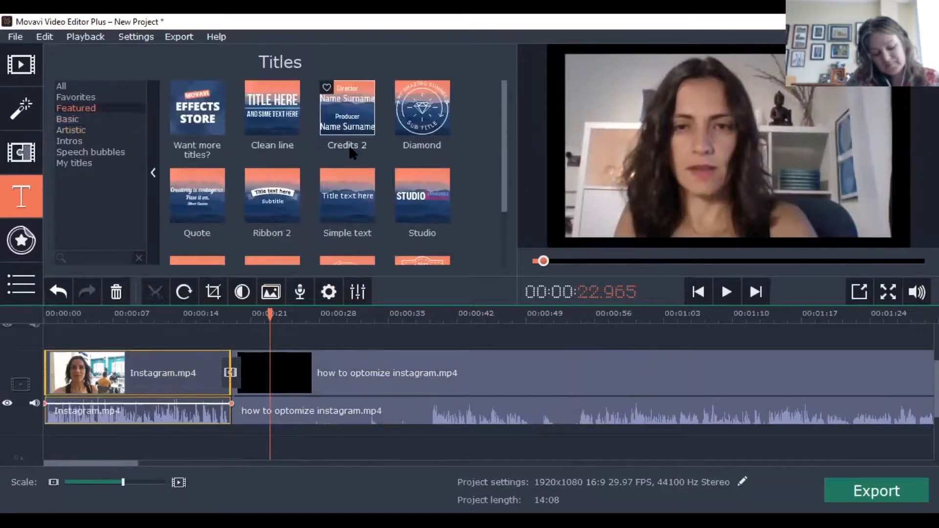
{"action": "left_click_drag", "start_coordinate": [506, 133], "coordinate": [507, 145]}
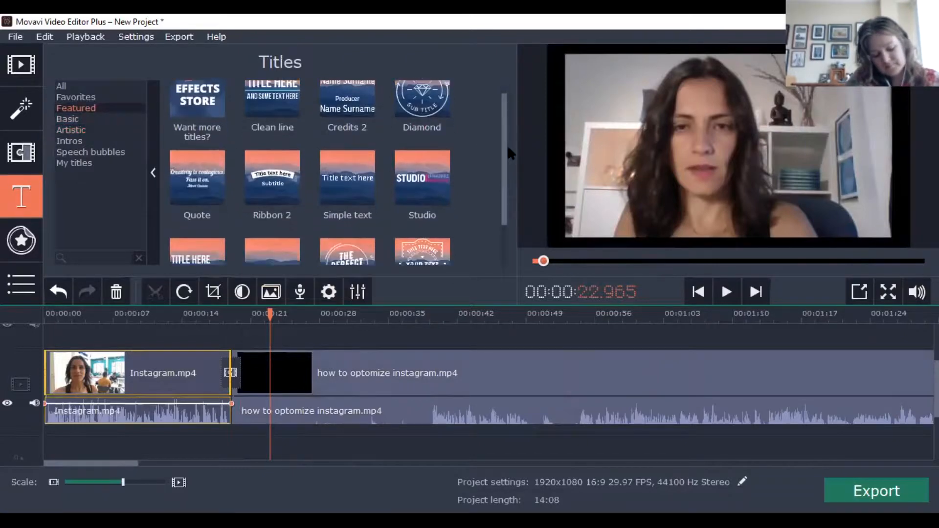
Preview the Simple text and Ribbon 2 title templates from the Featured category, with the title track in view
{"action": "left_click", "coordinate": [343, 182]}
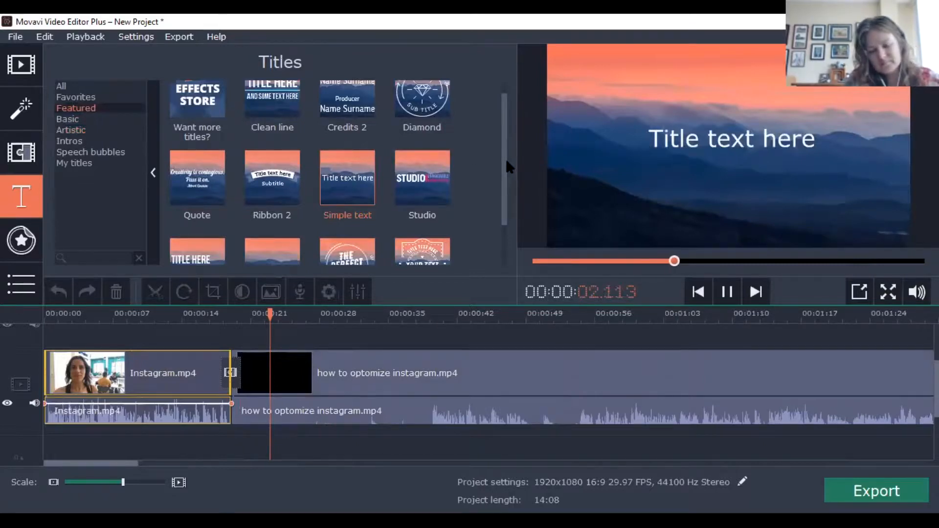
{"action": "left_click_drag", "start_coordinate": [506, 157], "coordinate": [506, 206]}
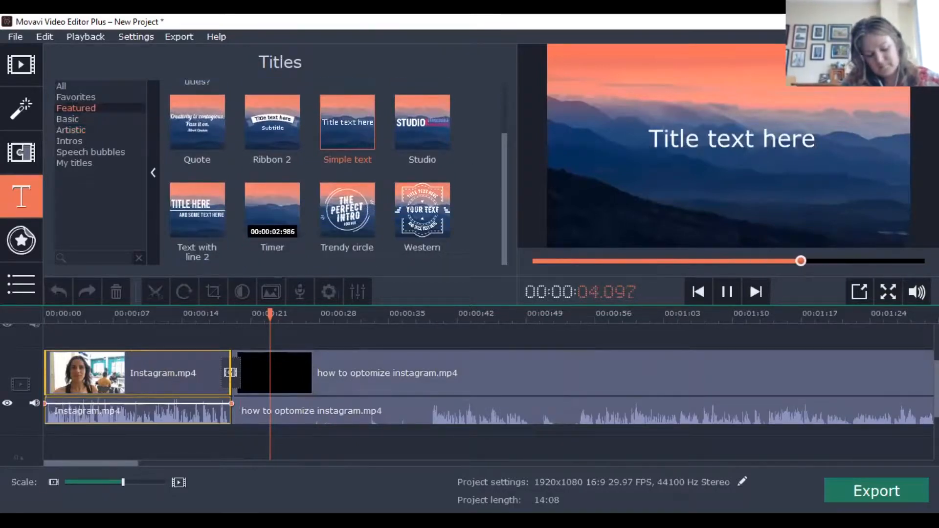
{"action": "left_click_drag", "start_coordinate": [936, 389], "coordinate": [936, 352]}
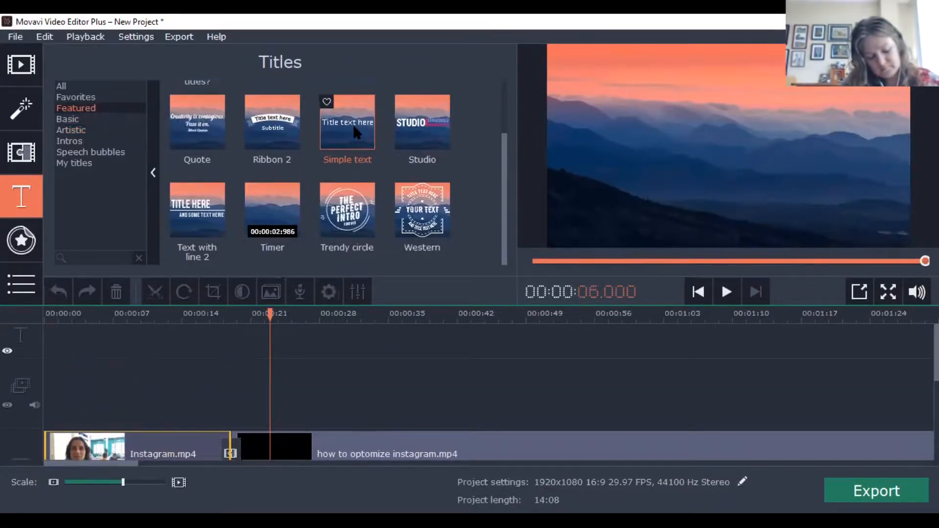
{"action": "left_click", "coordinate": [282, 129]}
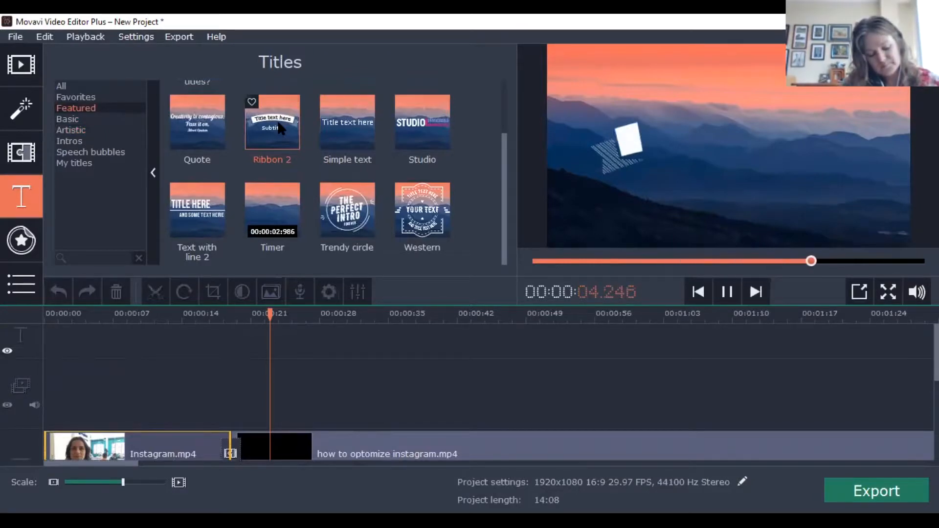
Place the Text with line 2 title on the title track at about 23.5 s and open it for editing
{"action": "left_click", "coordinate": [359, 208]}
{"action": "left_click_drag", "start_coordinate": [325, 102], "coordinate": [201, 214]}
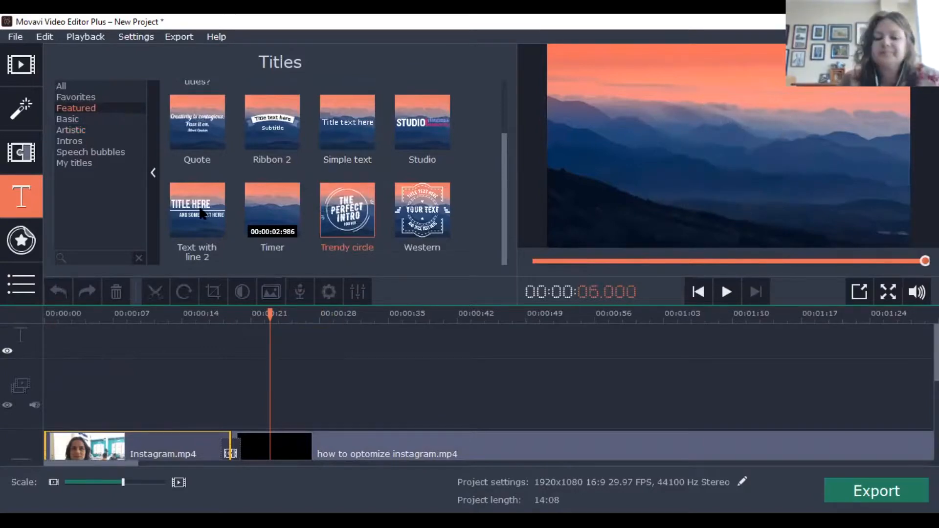
{"action": "left_click", "coordinate": [200, 213]}
{"action": "left_click_drag", "start_coordinate": [200, 214], "coordinate": [276, 330]}
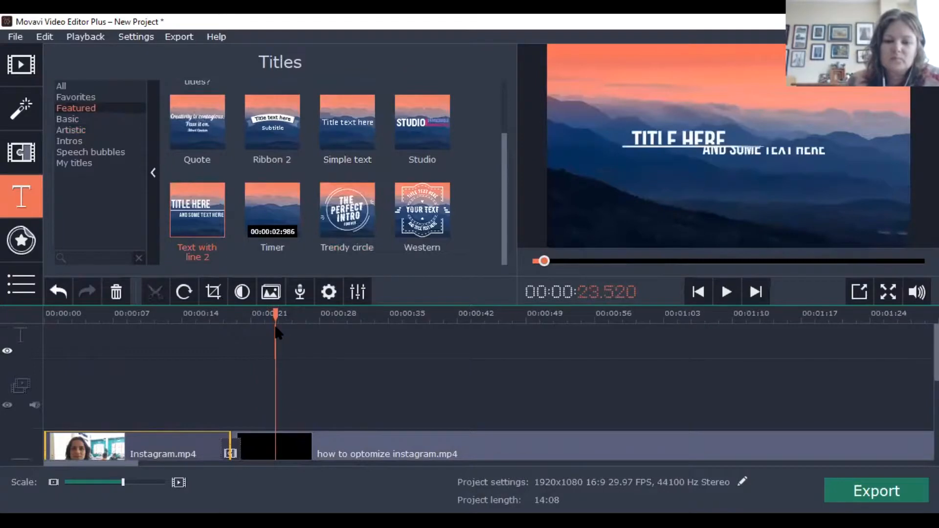
{"action": "double_click", "coordinate": [302, 342]}
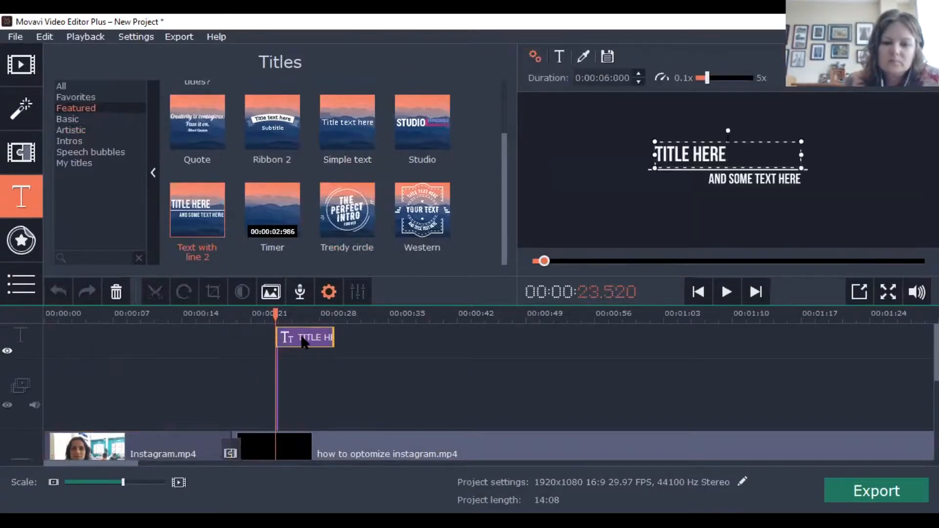
{"action": "left_click", "coordinate": [302, 342]}
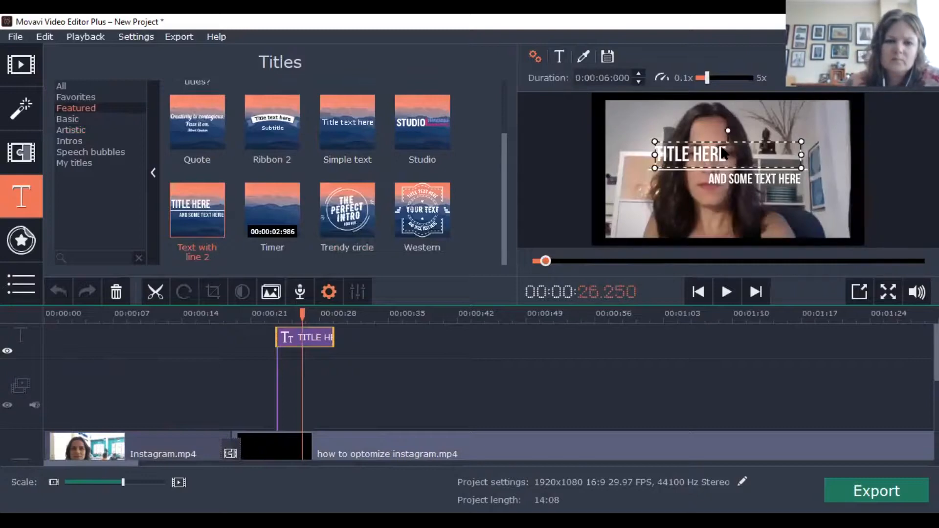
Move the title and subtitle text to the lower left of the video picture, with the title above the subtitle
{"action": "left_click_drag", "start_coordinate": [723, 156], "coordinate": [761, 207]}
{"action": "left_click_drag", "start_coordinate": [742, 175], "coordinate": [742, 175]}
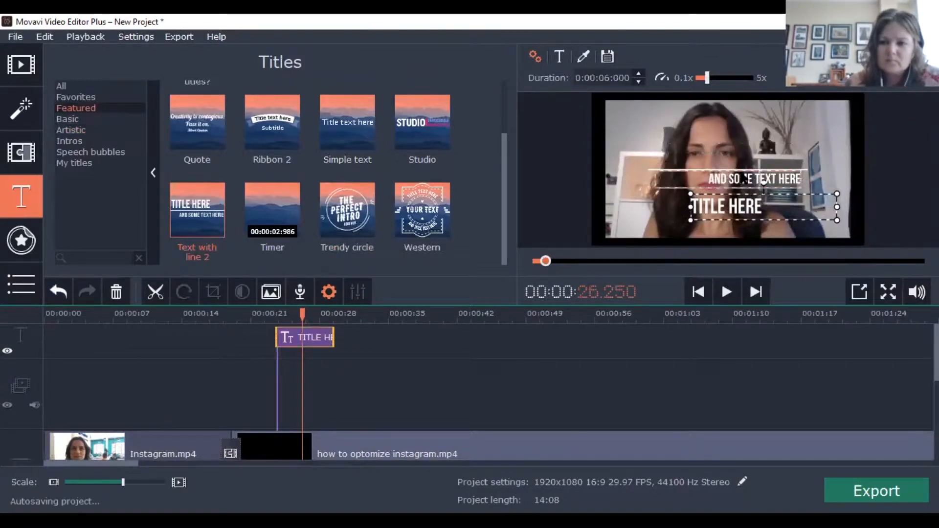
{"action": "left_click_drag", "start_coordinate": [745, 178], "coordinate": [692, 227]}
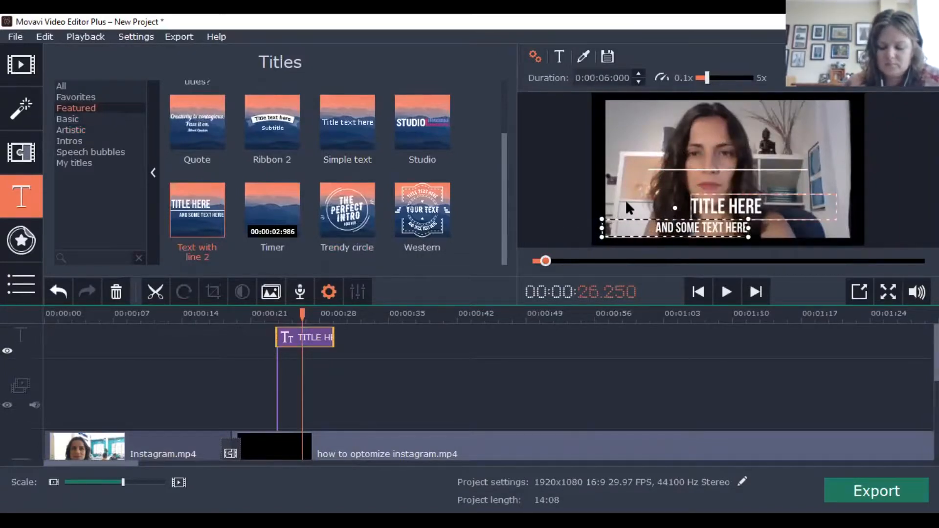
{"action": "left_click_drag", "start_coordinate": [694, 205], "coordinate": [619, 202]}
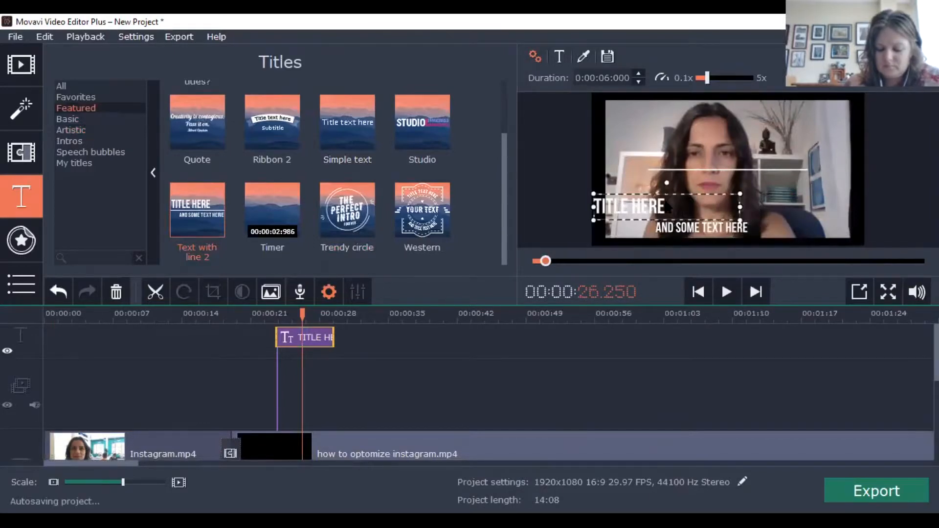
{"action": "left_click_drag", "start_coordinate": [628, 195], "coordinate": [644, 195]}
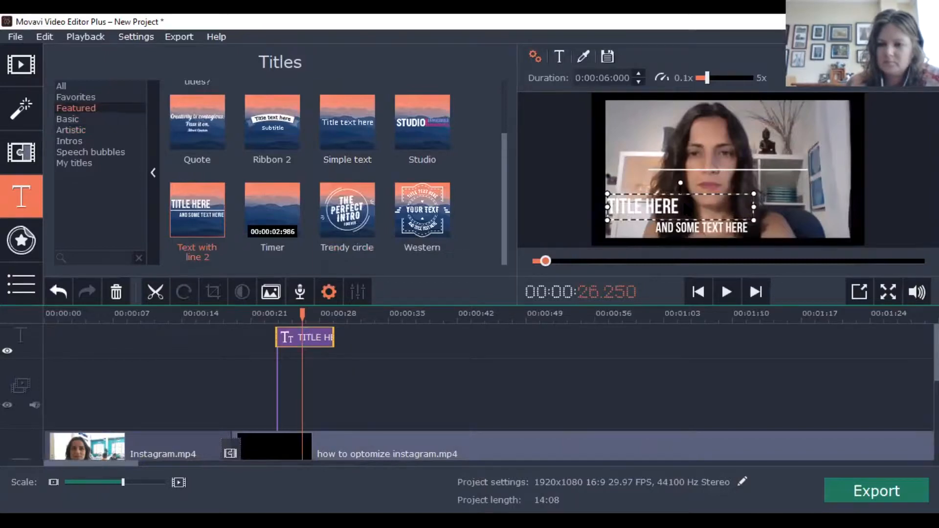
Replace the TITLE HERE text with the presenter's first name
{"action": "double_click", "coordinate": [678, 210]}
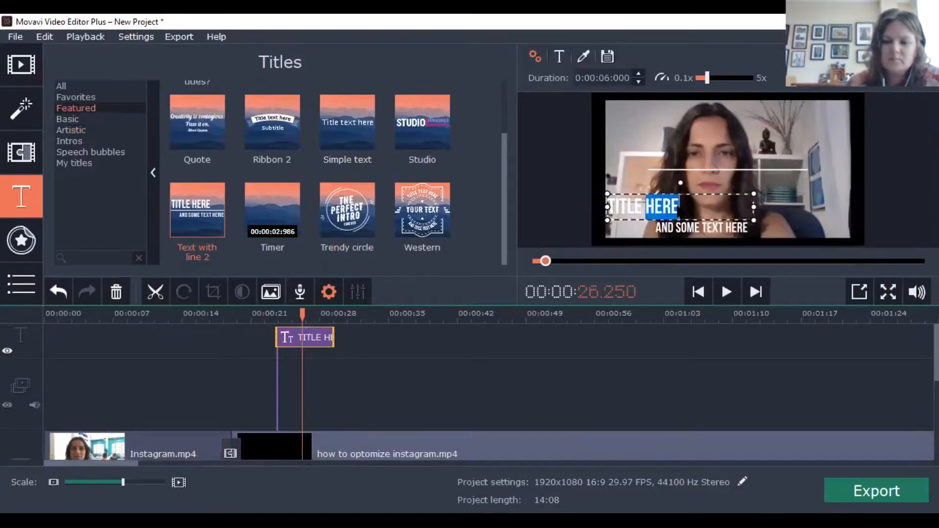
{"action": "key", "text": "BackSpace"}
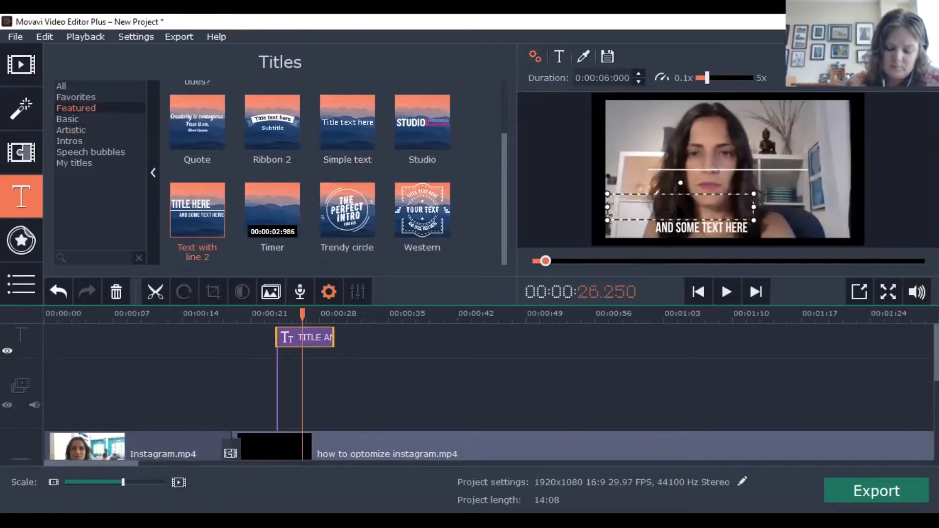
{"action": "type", "text": "JUDY"}
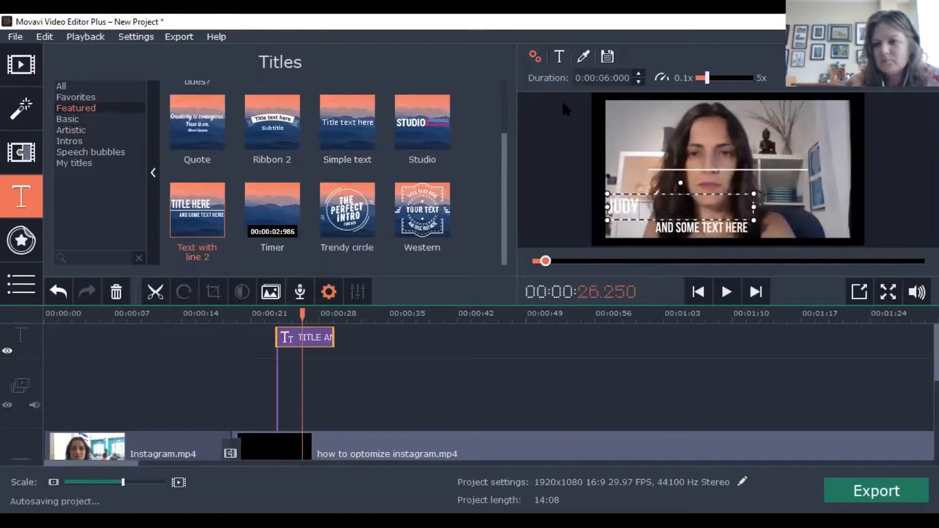
Change the text color of the name line to red (#b70f0a) and select the subtitle line
{"action": "left_click", "coordinate": [557, 56]}
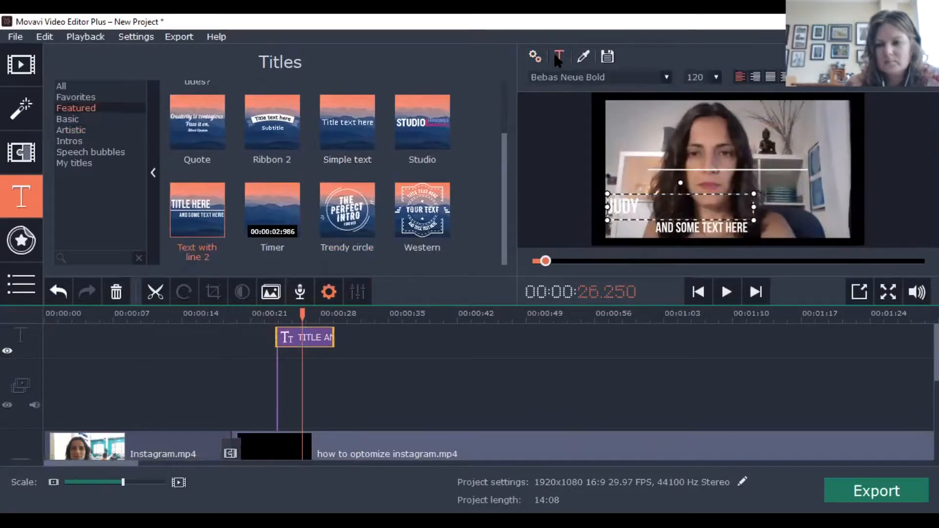
{"action": "left_click", "coordinate": [582, 57]}
{"action": "left_click", "coordinate": [564, 77]}
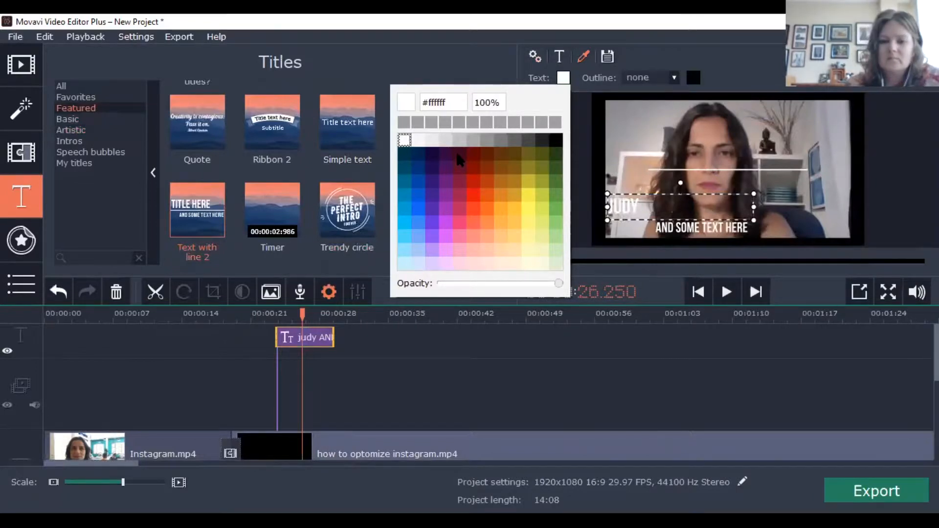
{"action": "left_click", "coordinate": [472, 182]}
{"action": "left_click", "coordinate": [449, 156]}
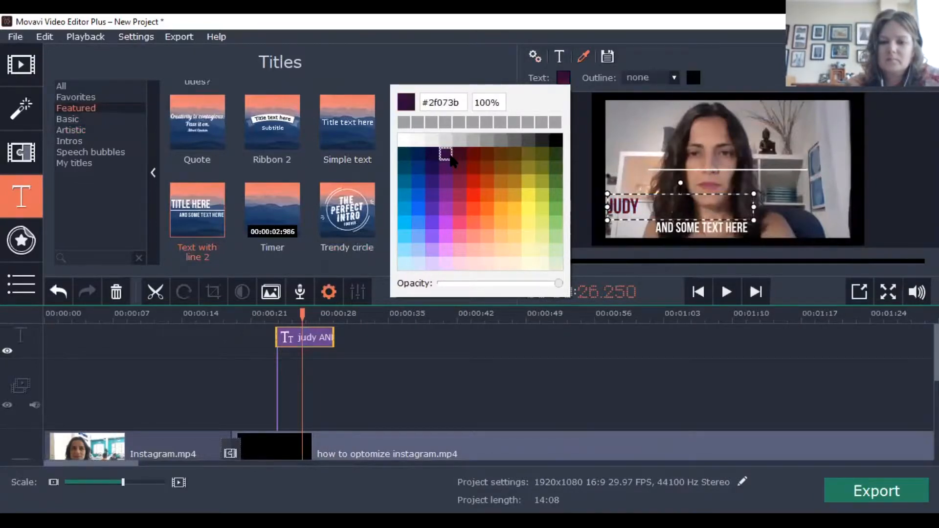
{"action": "left_click", "coordinate": [473, 182]}
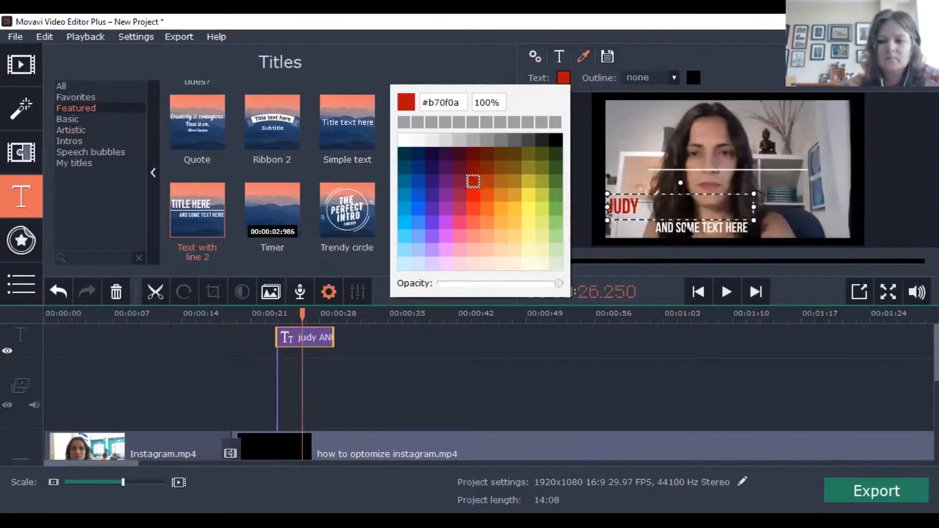
{"action": "left_click", "coordinate": [689, 231]}
{"action": "left_click", "coordinate": [693, 229]}
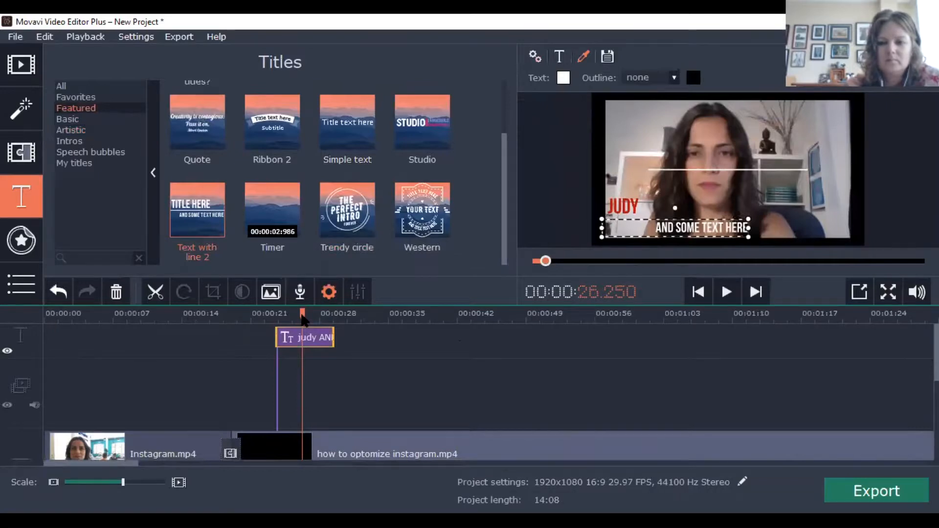
Play the video from shortly before the join between the clips to review the transition and title
{"action": "left_click", "coordinate": [301, 314]}
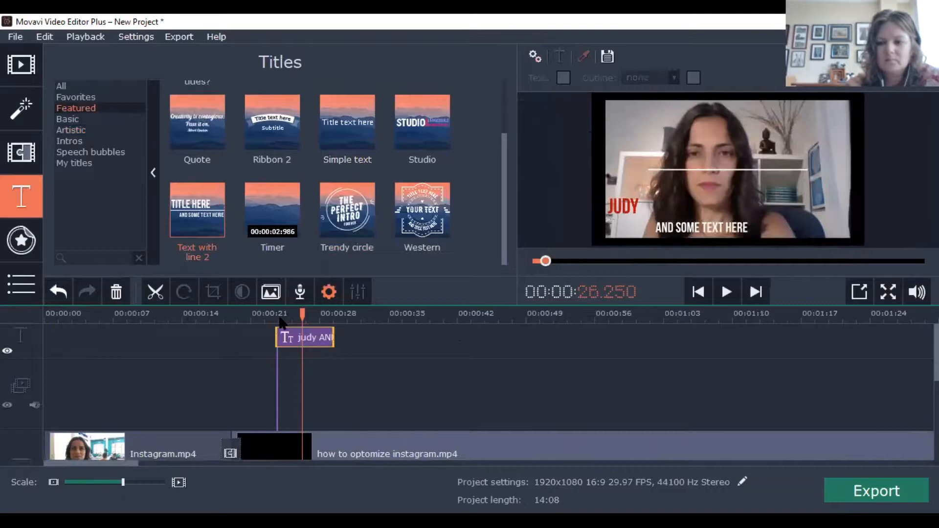
{"action": "left_click", "coordinate": [221, 315]}
{"action": "left_click", "coordinate": [213, 315]}
{"action": "left_click", "coordinate": [727, 293]}
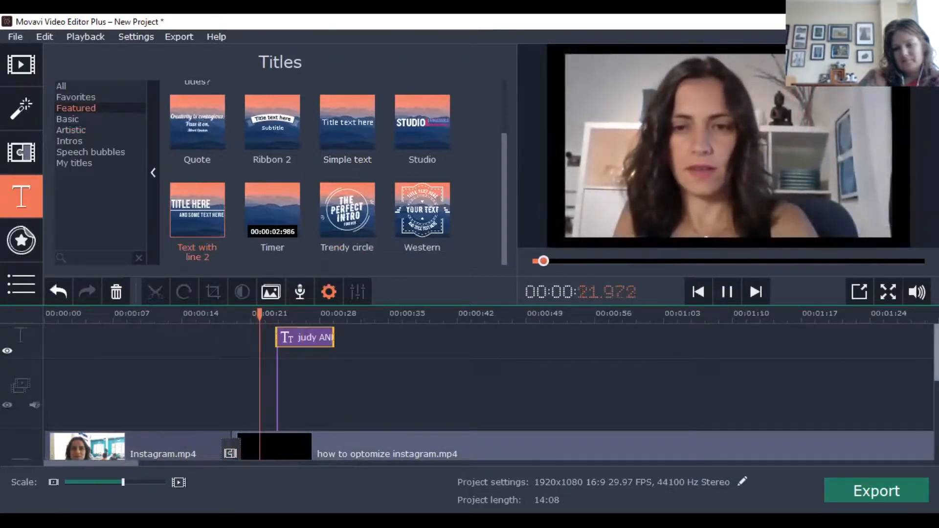
Split the how to optomize instagram.mp4 clip at 00:00:38.990, just before its speech begins
{"action": "left_click_drag", "start_coordinate": [937, 357], "coordinate": [936, 387]}
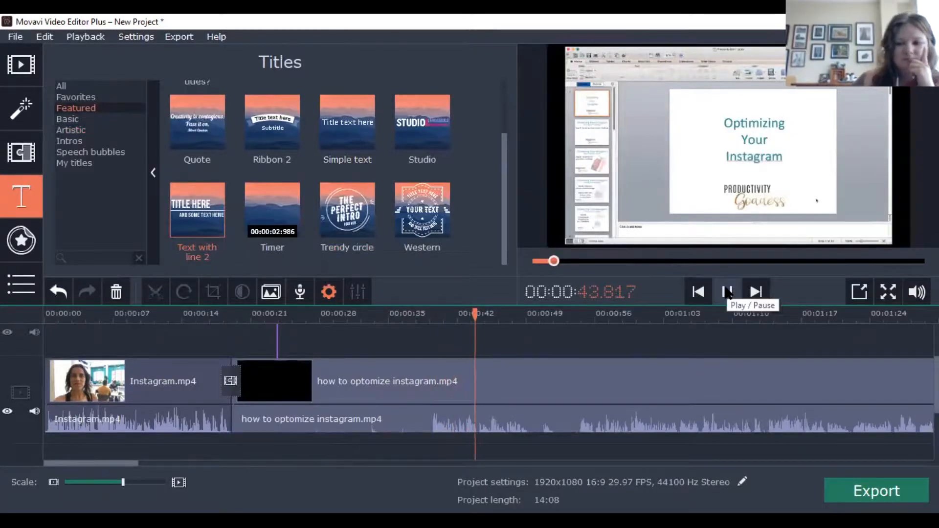
{"action": "left_click_drag", "start_coordinate": [485, 314], "coordinate": [421, 314]}
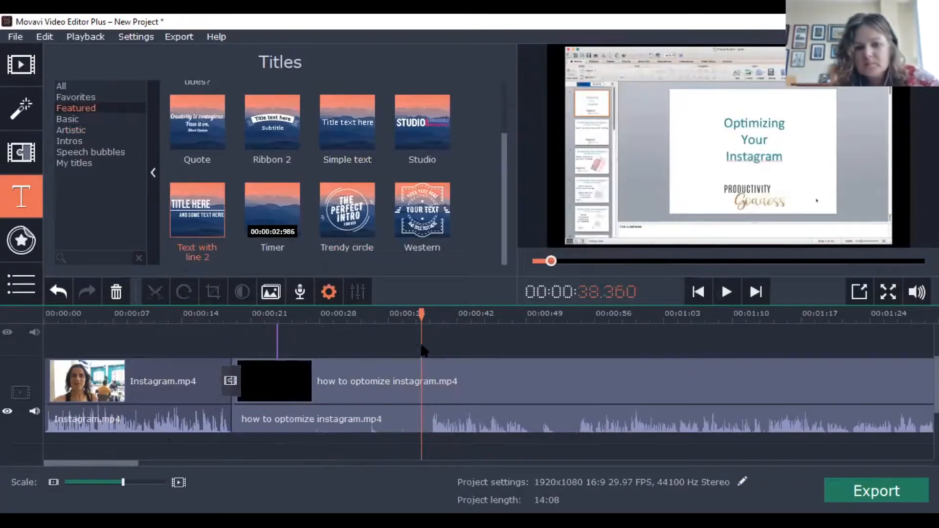
{"action": "left_click", "coordinate": [432, 315]}
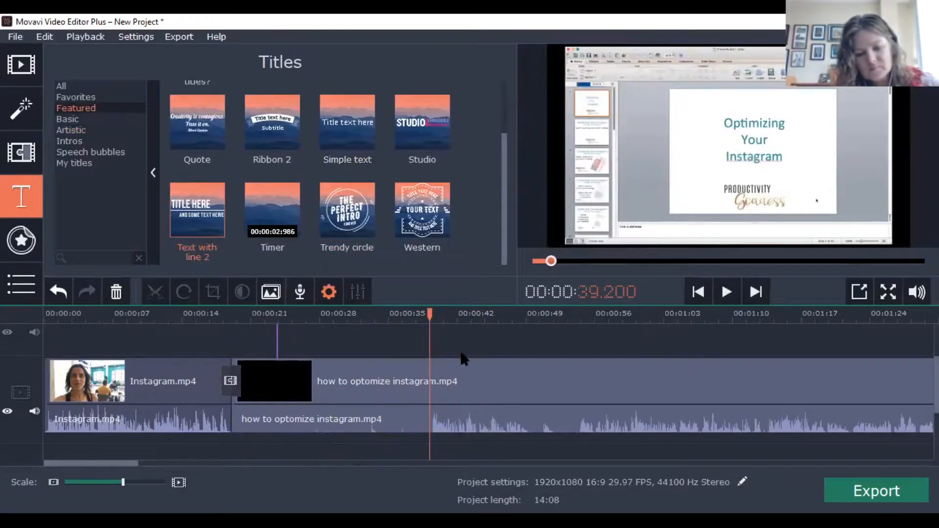
{"action": "left_click_drag", "start_coordinate": [430, 315], "coordinate": [429, 316]}
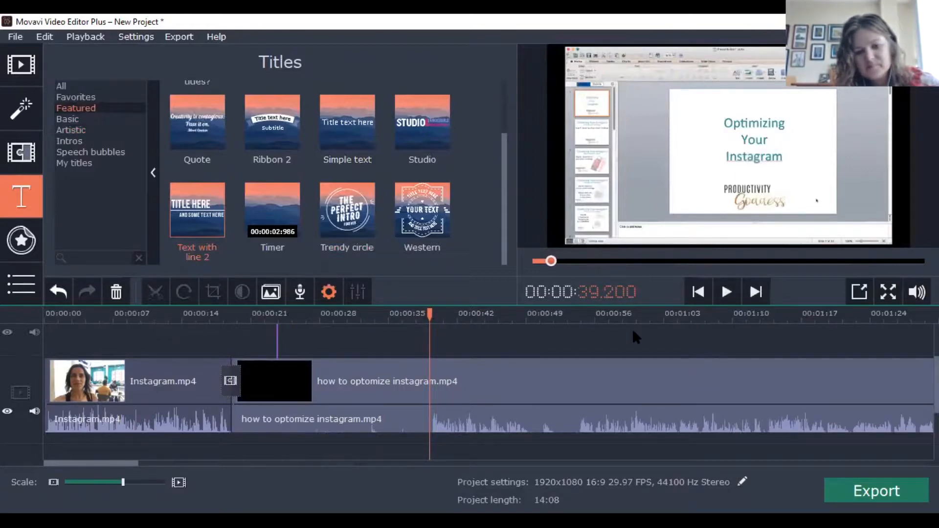
{"action": "left_click", "coordinate": [428, 383]}
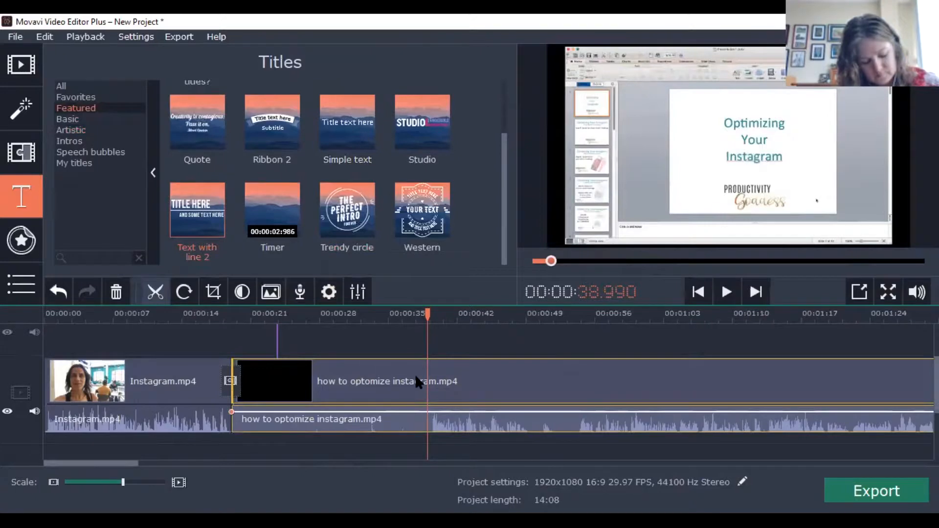
{"action": "key", "text": "ctrl+b"}
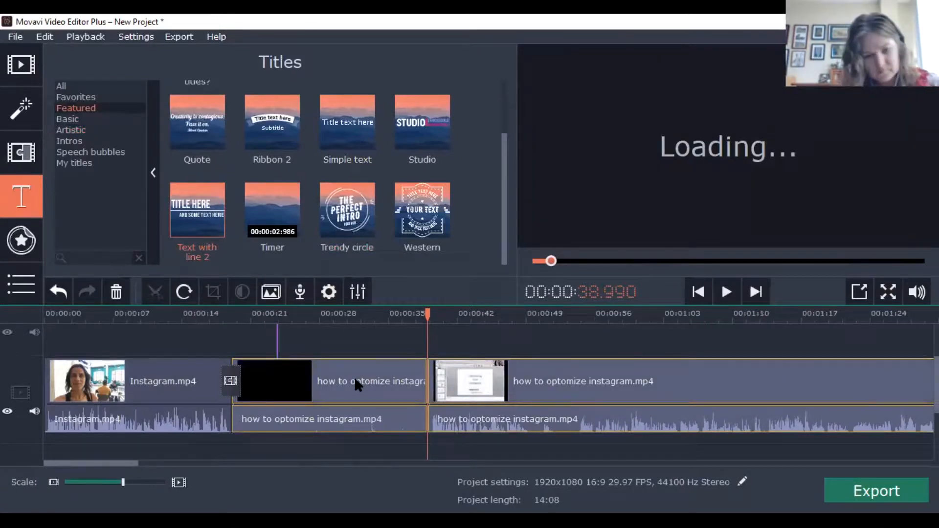
Delete the quiet opening piece of the second clip, between the join and the split point
{"action": "left_click", "coordinate": [354, 377]}
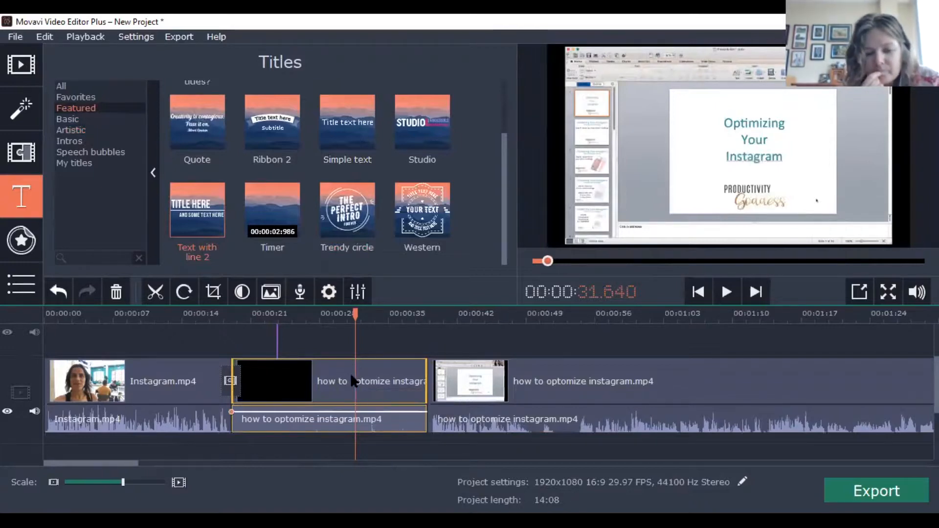
{"action": "right_click", "coordinate": [340, 389]}
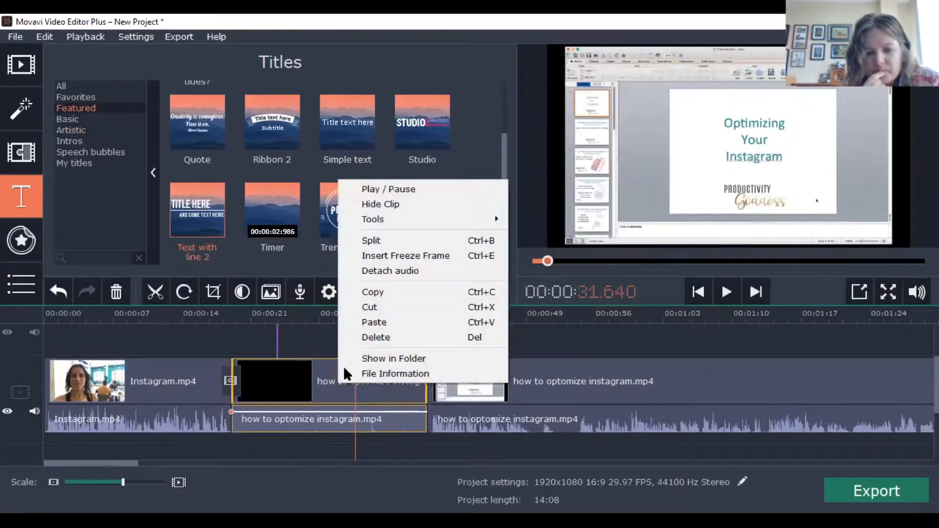
{"action": "left_click", "coordinate": [363, 336]}
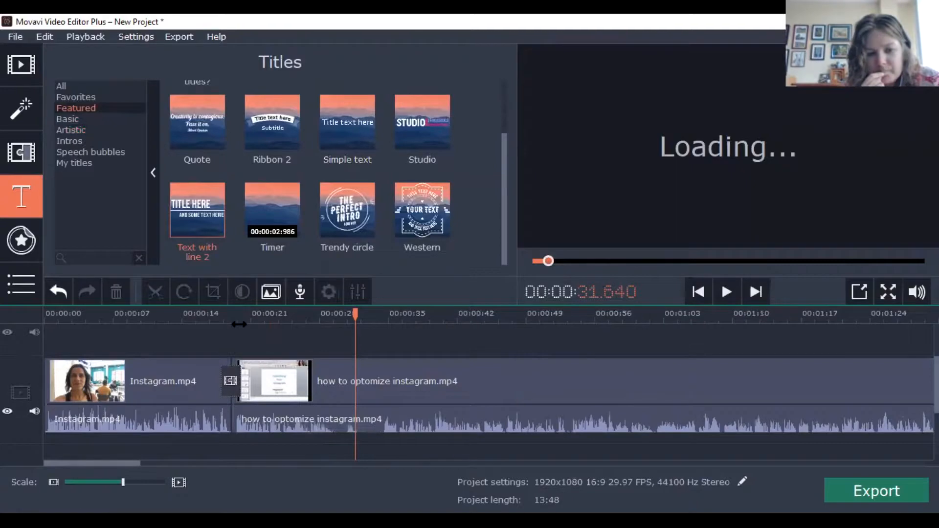
Play from about 17.4 s across the join to check the shortened second clip, and pause at about 35.9 s
{"action": "left_click", "coordinate": [224, 323]}
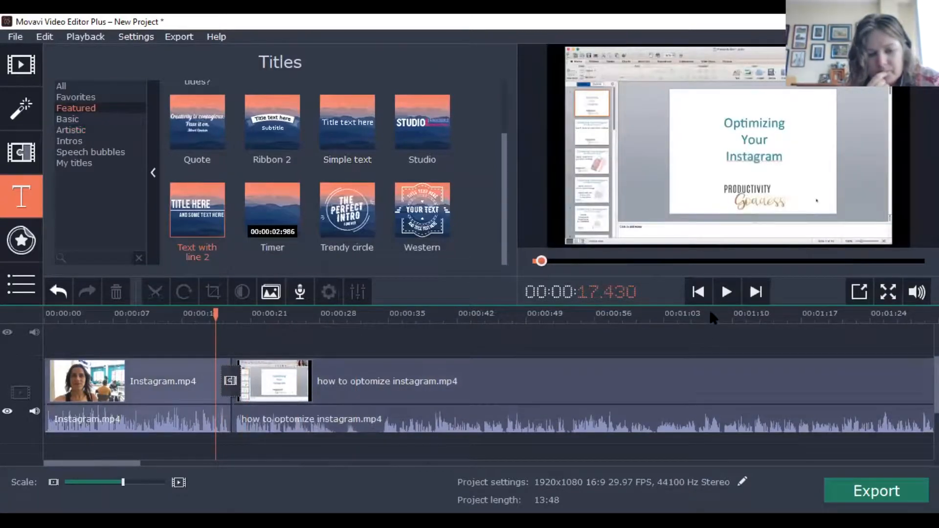
{"action": "left_click", "coordinate": [724, 295]}
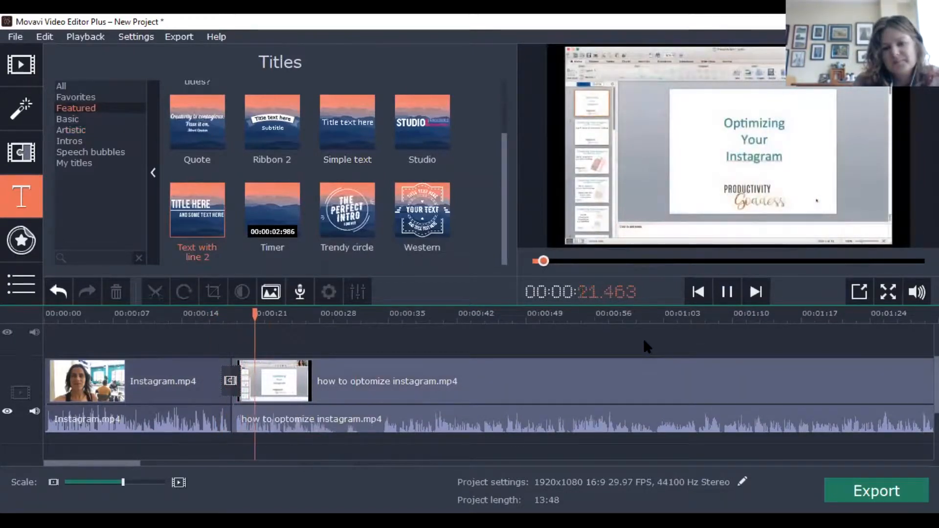
{"action": "left_click", "coordinate": [728, 292]}
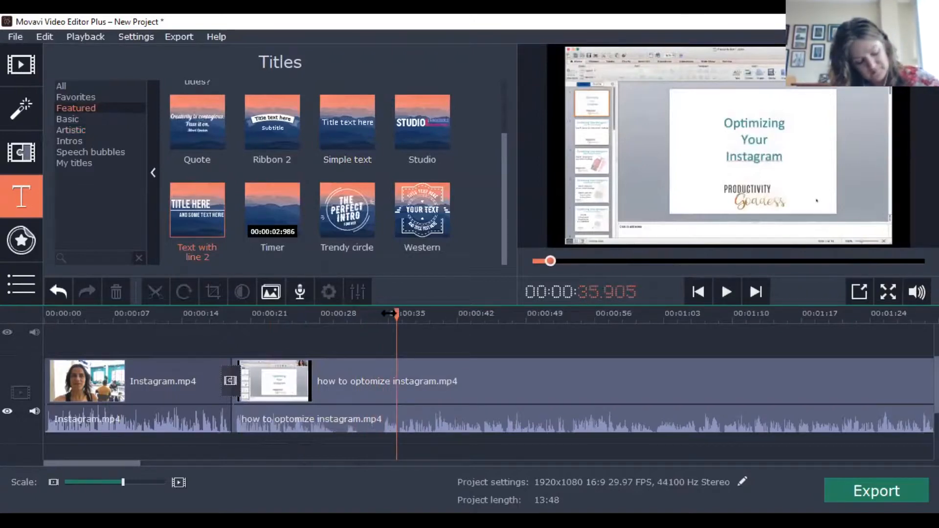
Select the second clip and play it from 00:00:34.370, pausing at about 53.3 s
{"action": "left_click", "coordinate": [381, 388]}
{"action": "left_click", "coordinate": [378, 391]}
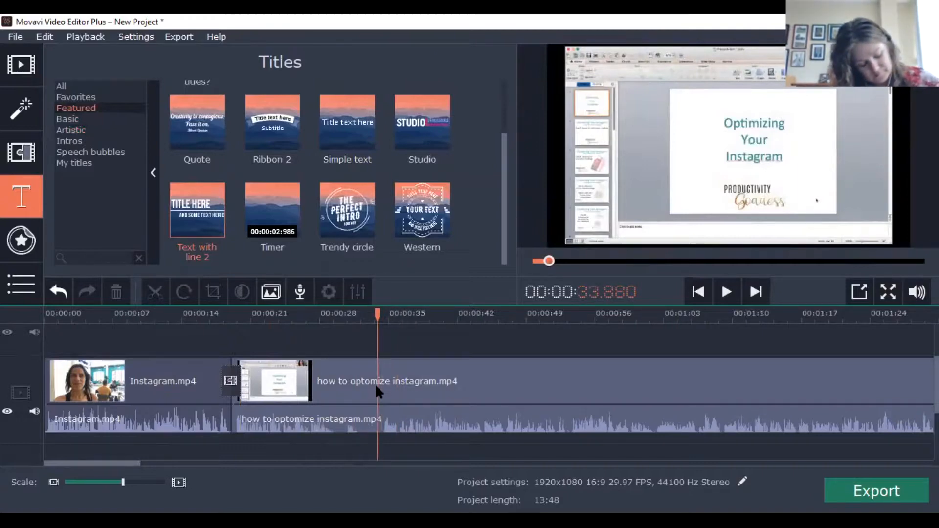
{"action": "left_click", "coordinate": [375, 383]}
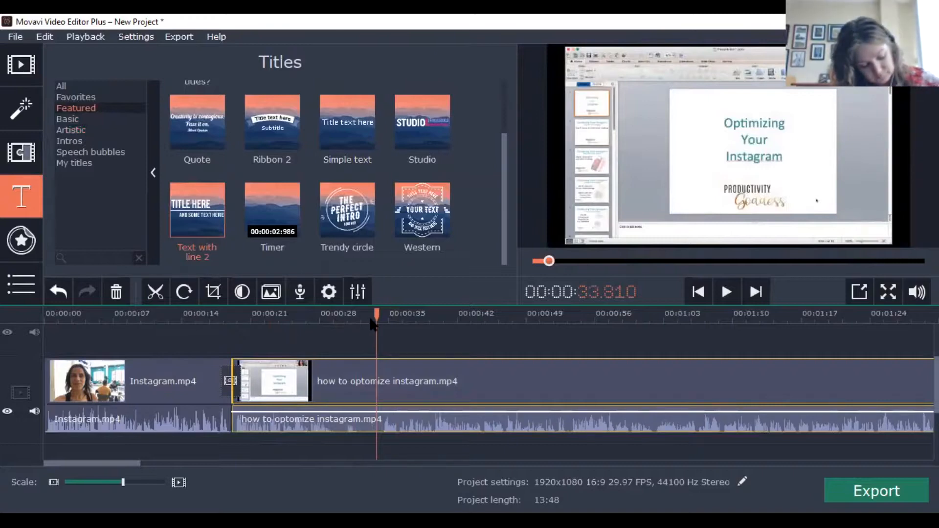
{"action": "left_click_drag", "start_coordinate": [377, 318], "coordinate": [382, 317]}
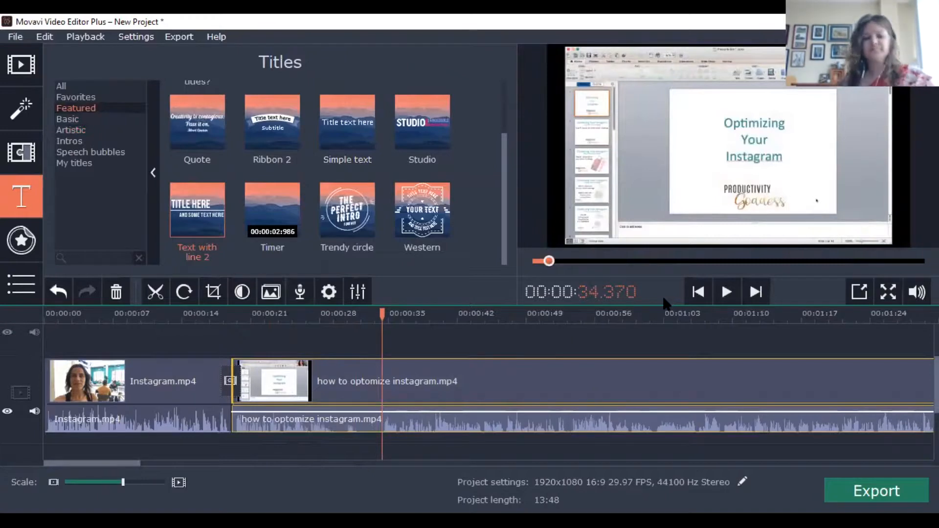
{"action": "left_click", "coordinate": [729, 293]}
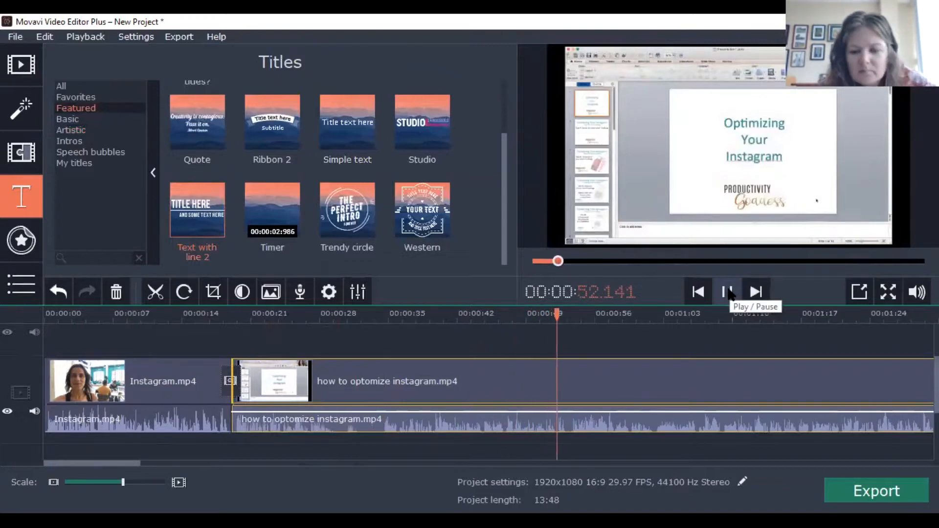
{"action": "left_click", "coordinate": [727, 292]}
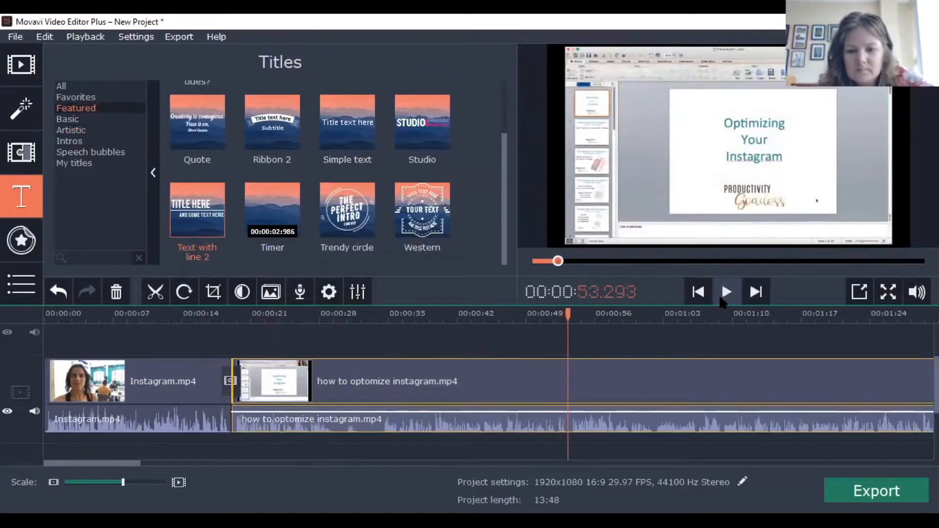
Split the how to optomize instagram.mp4 clip at about 53.2 s and delete the piece between the join and the split
{"action": "left_click", "coordinate": [567, 377]}
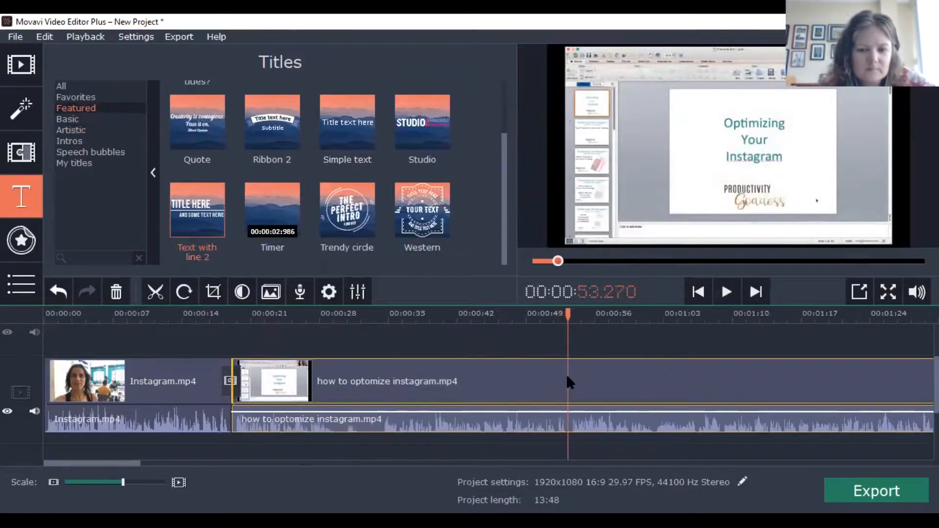
{"action": "left_click", "coordinate": [155, 292]}
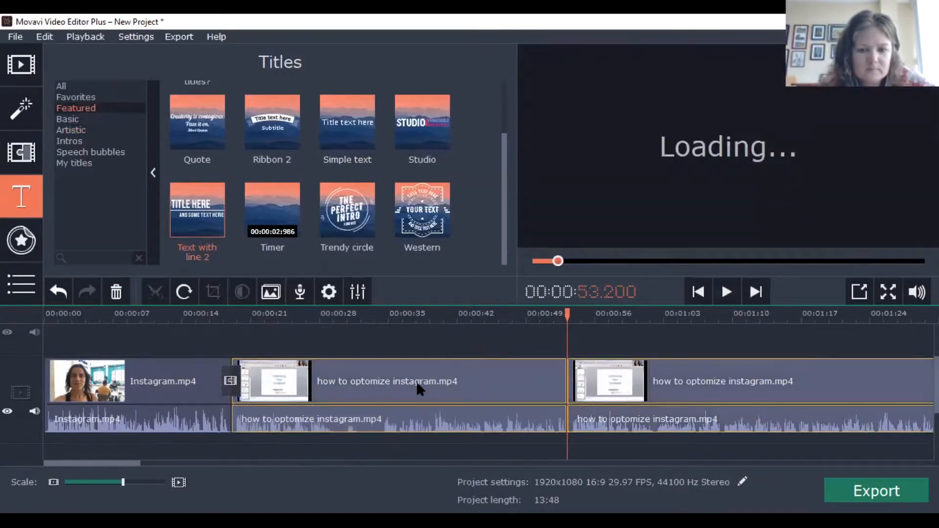
{"action": "right_click", "coordinate": [416, 380]}
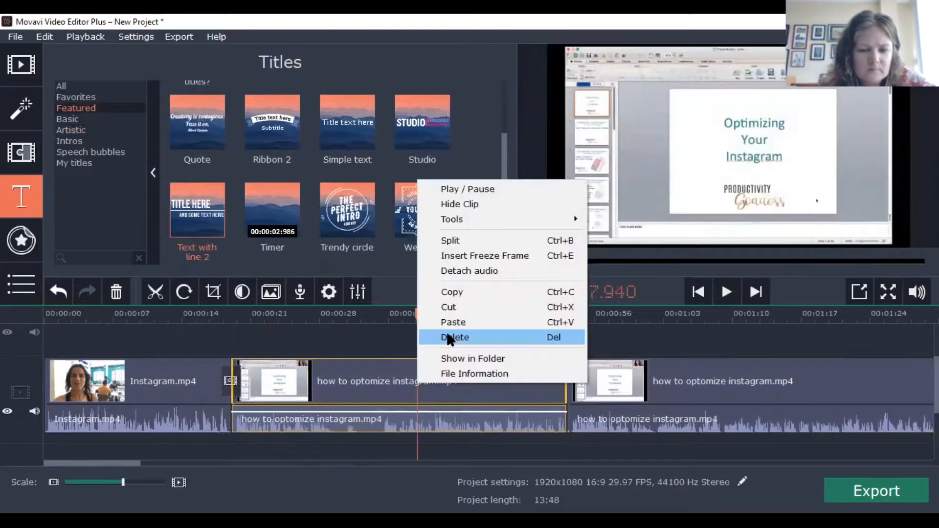
{"action": "left_click", "coordinate": [447, 335]}
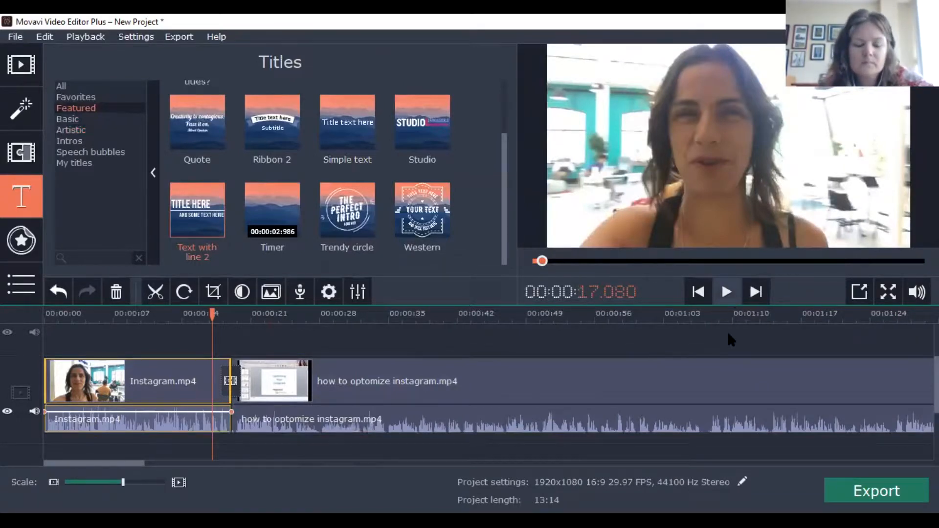
Play from about 17.1 s across the join, pause at about 36 s, and check that frame in full screen
{"action": "key", "text": "space"}
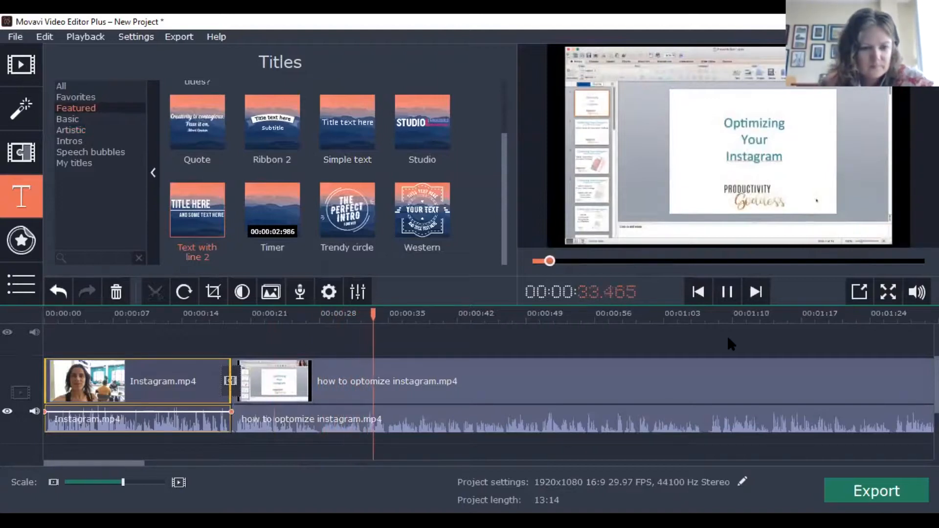
{"action": "left_click", "coordinate": [728, 292]}
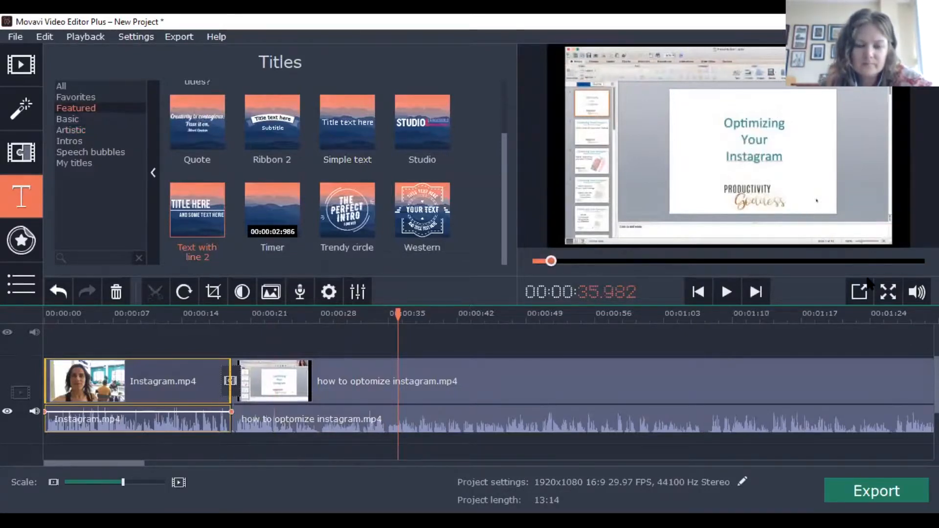
{"action": "left_click", "coordinate": [889, 292]}
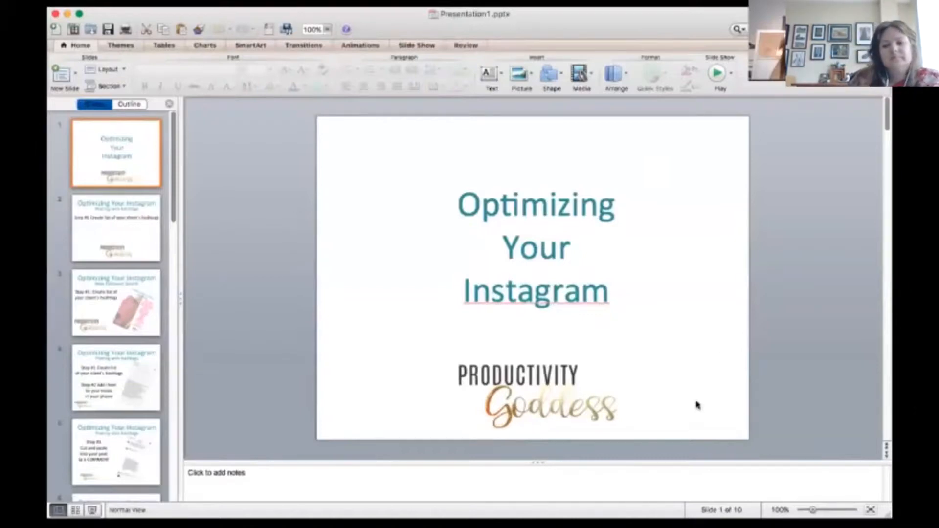
{"action": "key", "text": "Escape"}
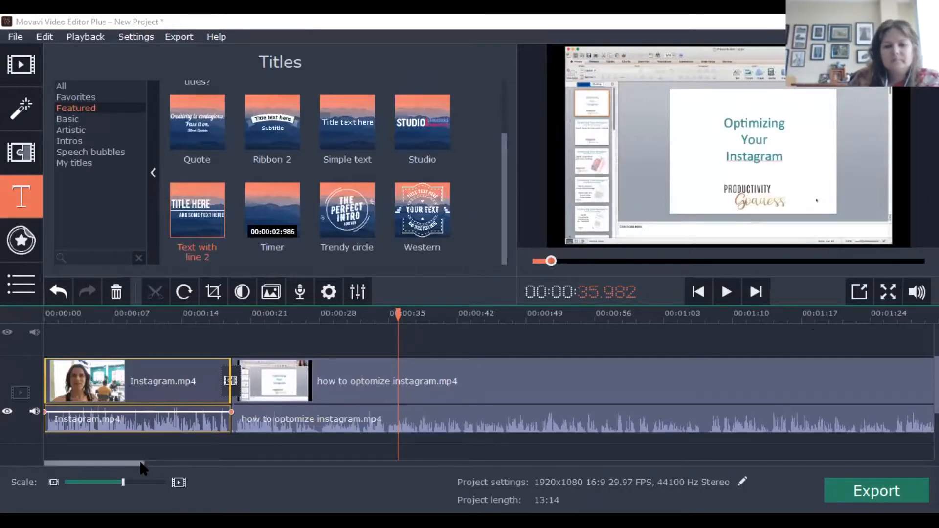
{"action": "left_click_drag", "start_coordinate": [156, 463], "coordinate": [134, 462]}
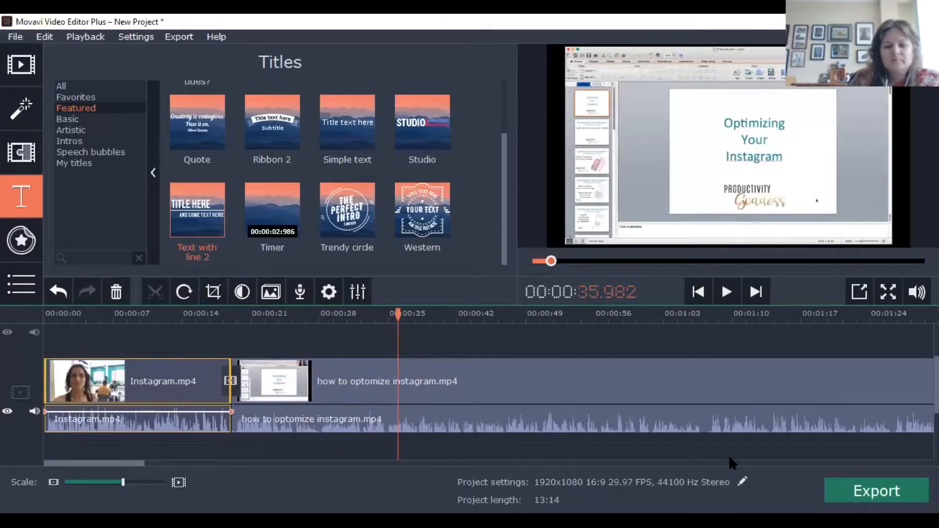
{"action": "left_click_drag", "start_coordinate": [937, 386], "coordinate": [937, 432]}
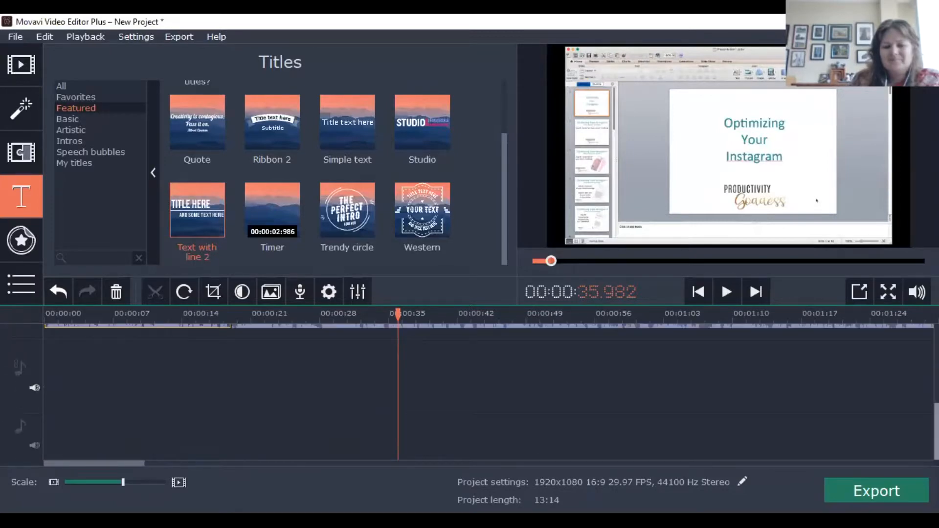
{"action": "left_click_drag", "start_coordinate": [937, 432], "coordinate": [937, 379]}
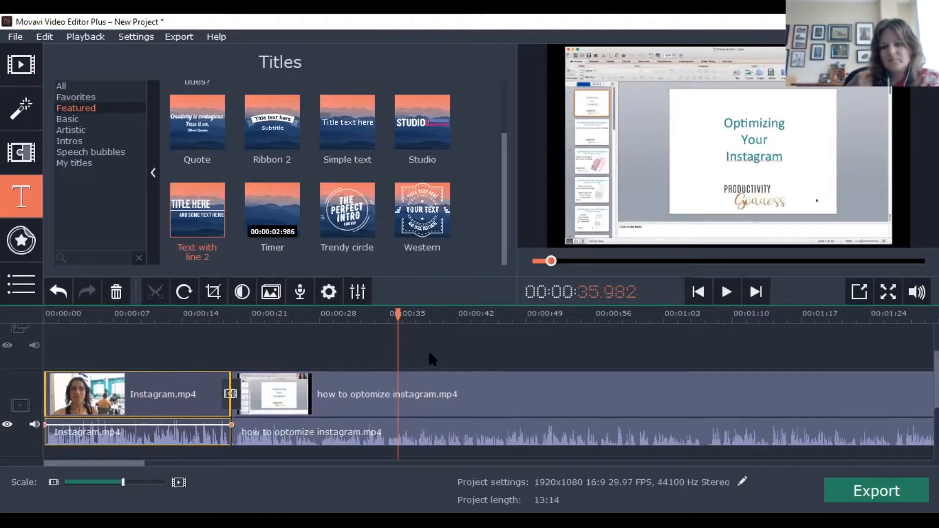
{"action": "scroll", "coordinate": [649, 333], "scroll_direction": "up", "scroll_amount": 2}
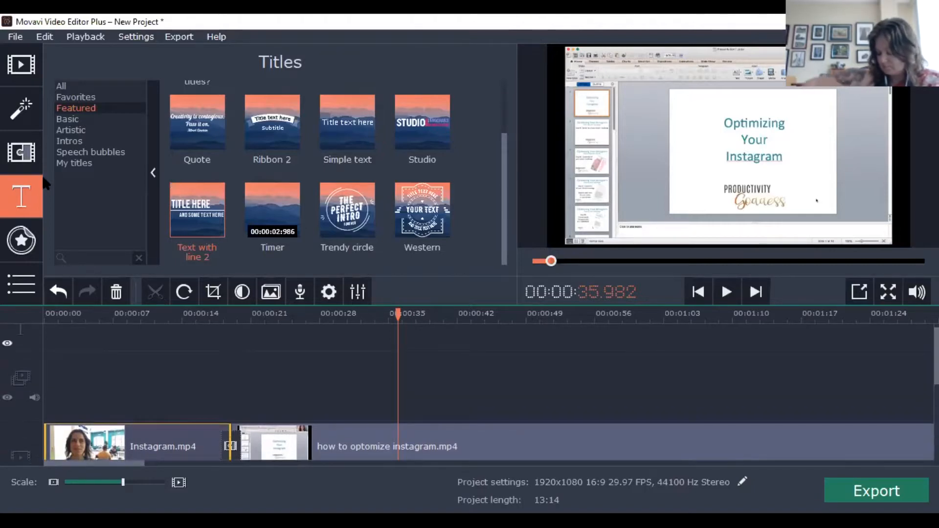
Import the IMG_1471 video from the how to optomize instagram folder, inside Co-op work intern on New Volume (E:)
{"action": "left_click", "coordinate": [19, 54]}
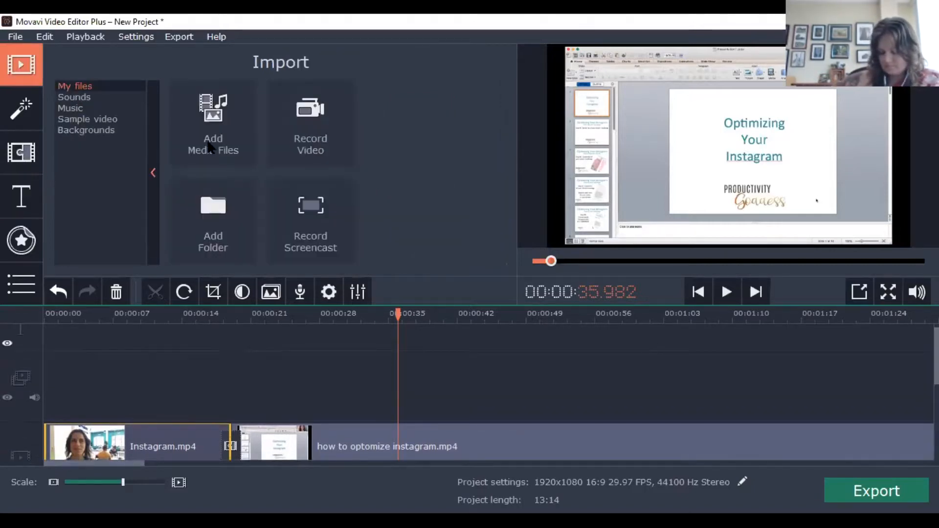
{"action": "left_click", "coordinate": [367, 379]}
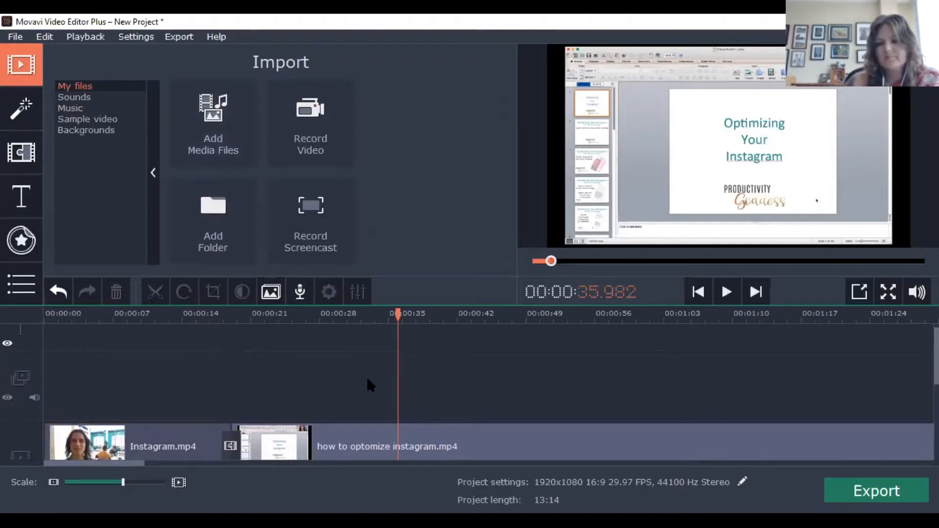
{"action": "right_click", "coordinate": [367, 380]}
{"action": "left_click", "coordinate": [318, 377]}
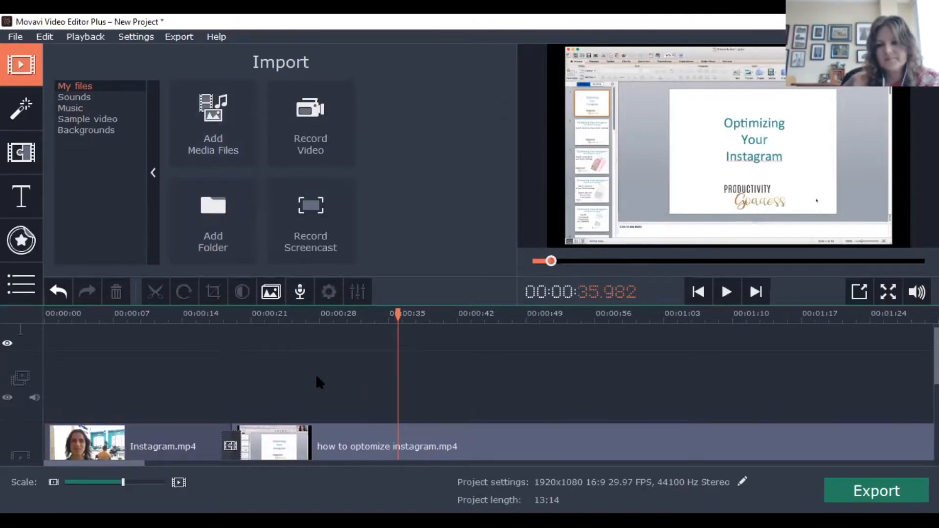
{"action": "left_click", "coordinate": [212, 117]}
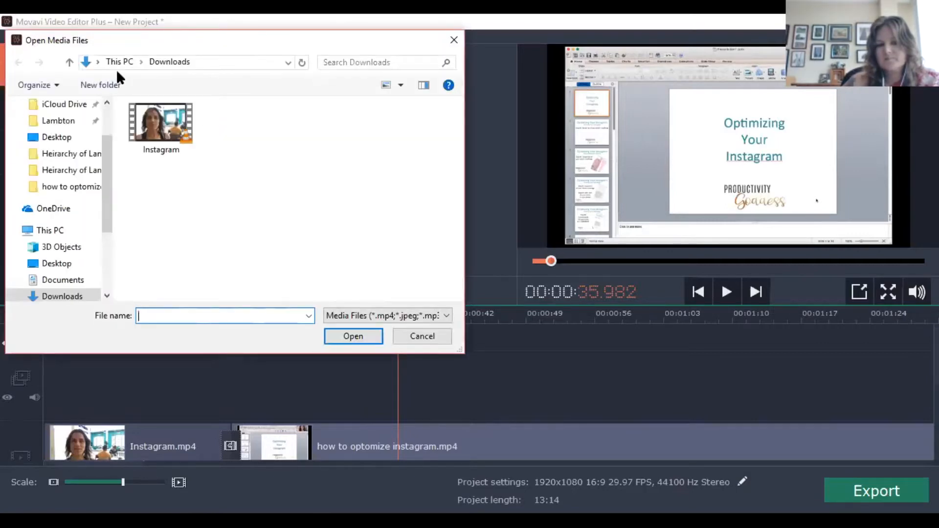
{"action": "left_click_drag", "start_coordinate": [109, 212], "coordinate": [112, 279]}
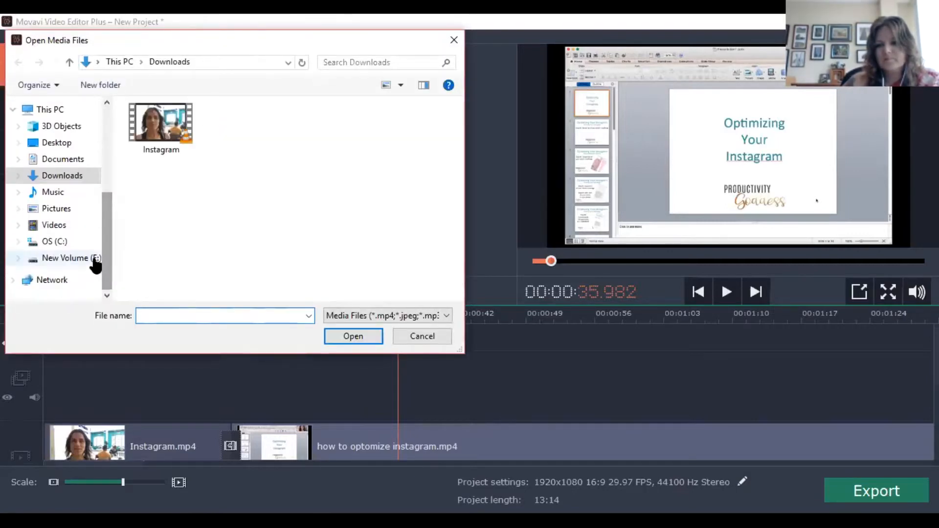
{"action": "left_click", "coordinate": [94, 259]}
{"action": "double_click", "coordinate": [181, 140]}
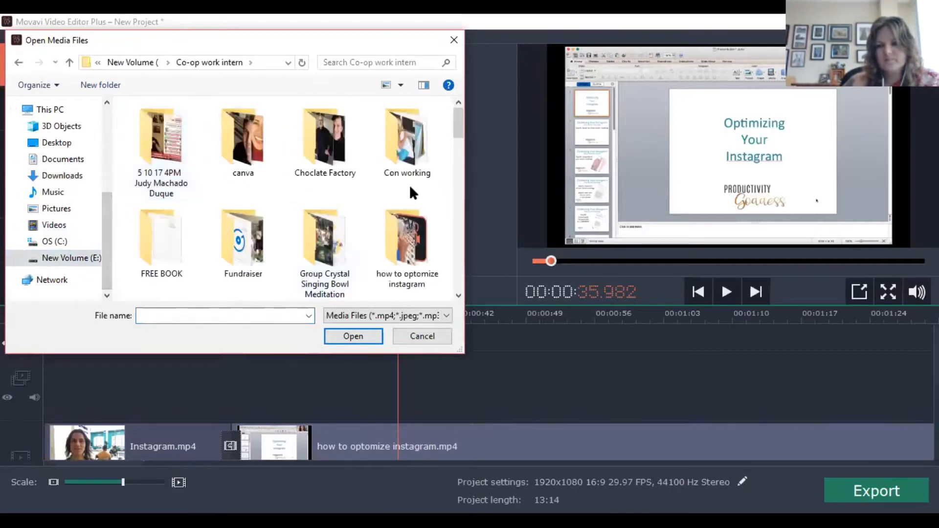
{"action": "left_click", "coordinate": [420, 232]}
{"action": "double_click", "coordinate": [418, 229]}
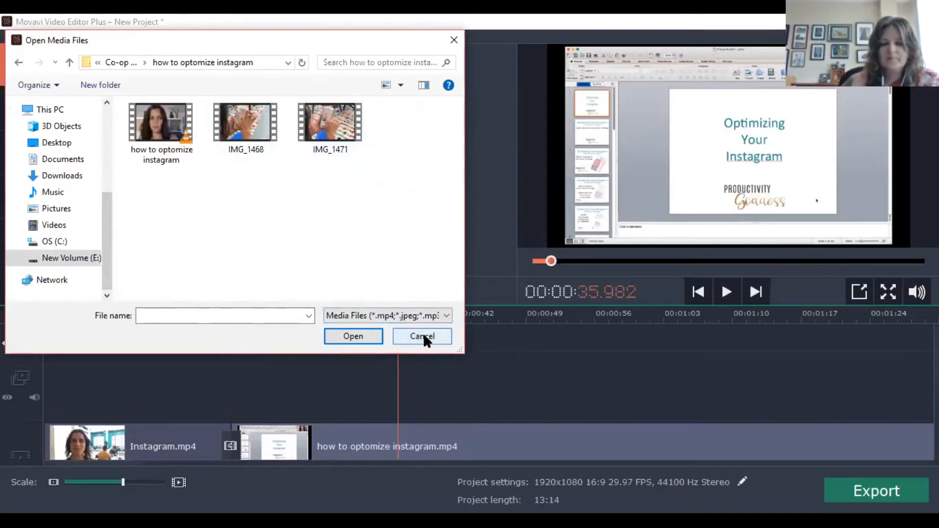
{"action": "left_click", "coordinate": [325, 133]}
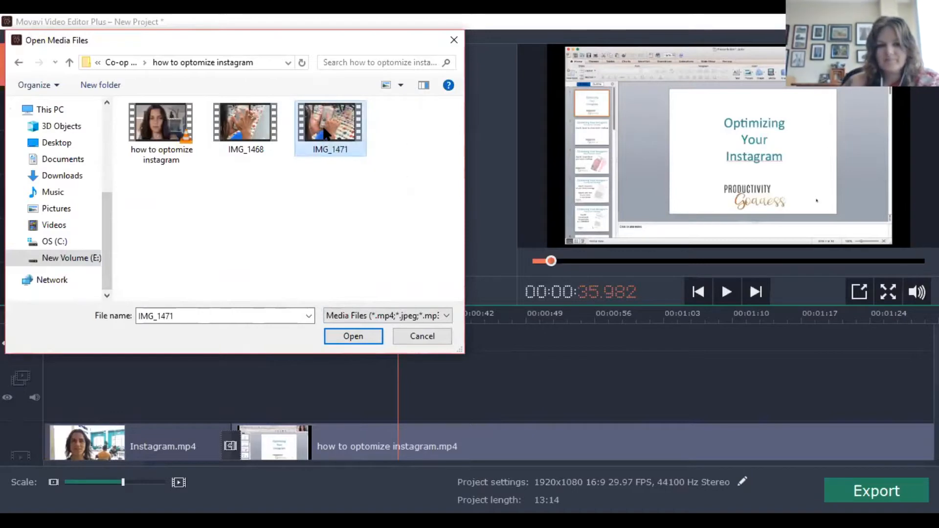
{"action": "key", "text": "Return"}
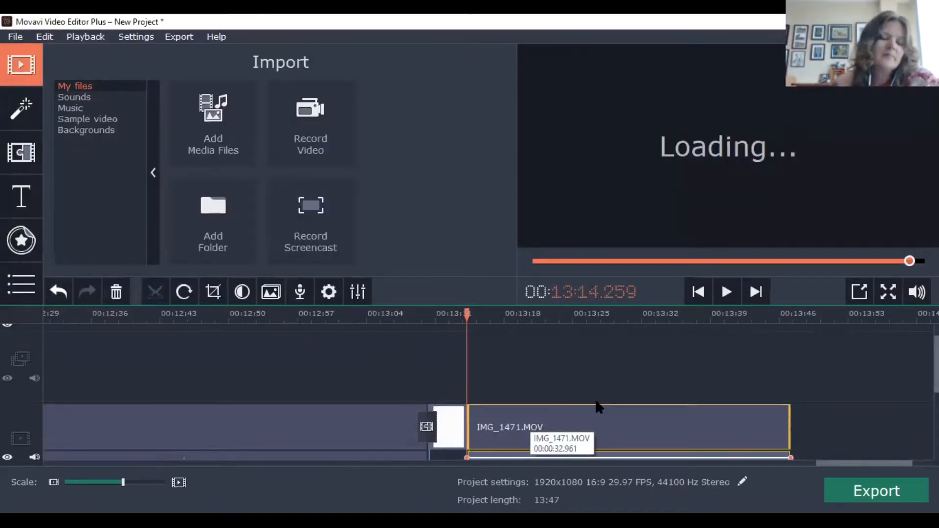
Move the IMG_1471.MOV clip from the end of the main track to the overlay track, starting at about 00:02:52.6
{"action": "left_click_drag", "start_coordinate": [562, 419], "coordinate": [225, 337]}
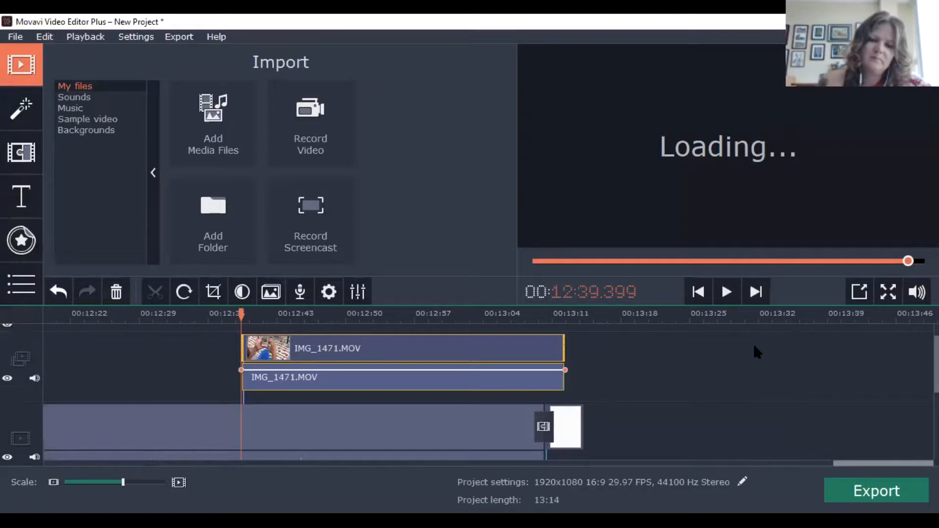
{"action": "scroll", "coordinate": [757, 350], "scroll_direction": "up", "scroll_amount": 6}
{"action": "scroll", "coordinate": [490, 382], "scroll_direction": "down", "scroll_amount": 3}
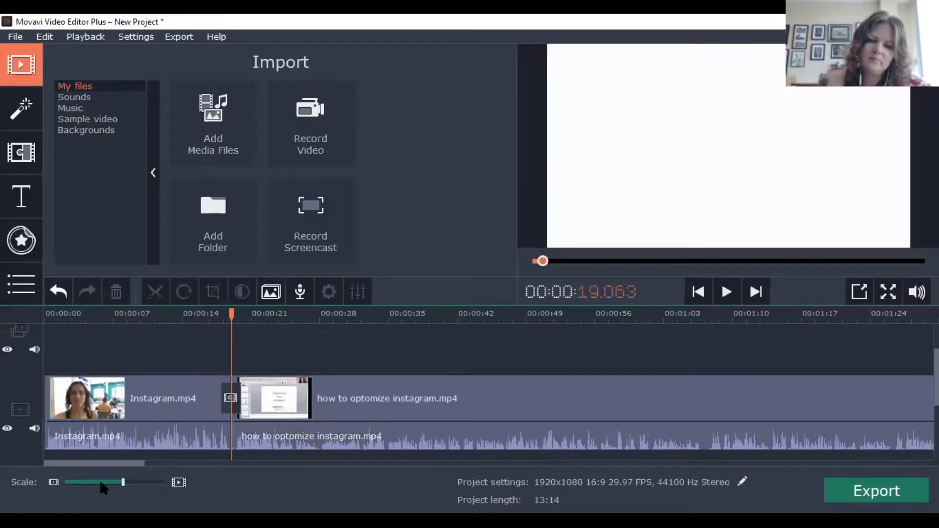
{"action": "left_click", "coordinate": [100, 482]}
{"action": "left_click", "coordinate": [101, 482]}
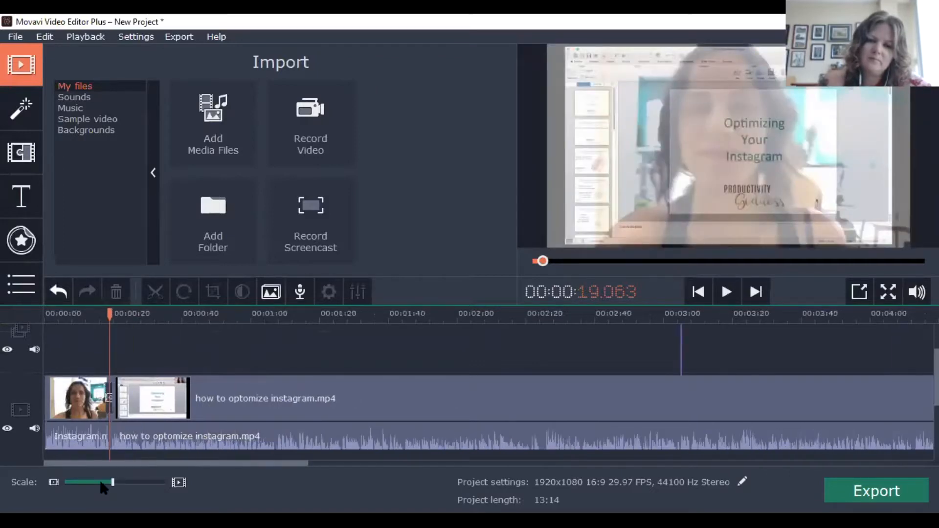
{"action": "left_click", "coordinate": [91, 483]}
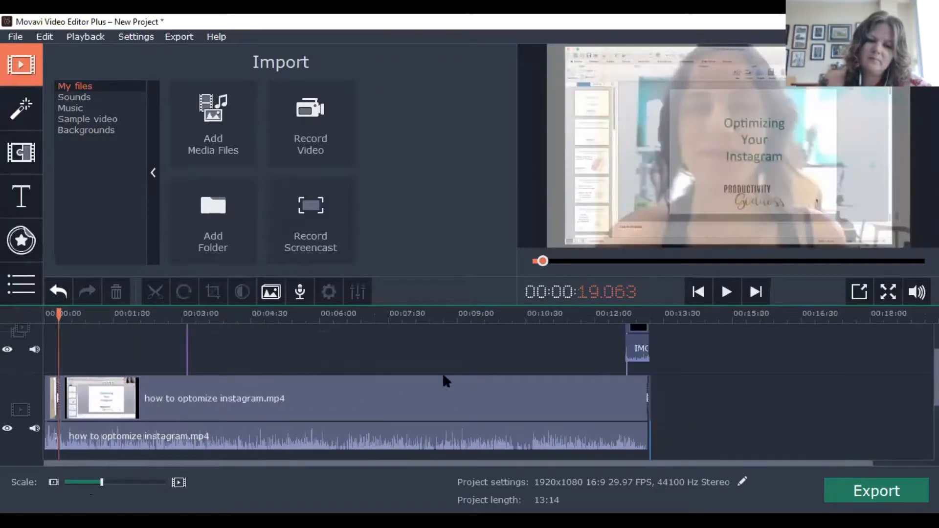
{"action": "left_click", "coordinate": [636, 345]}
{"action": "left_click_drag", "start_coordinate": [462, 327], "coordinate": [183, 414]}
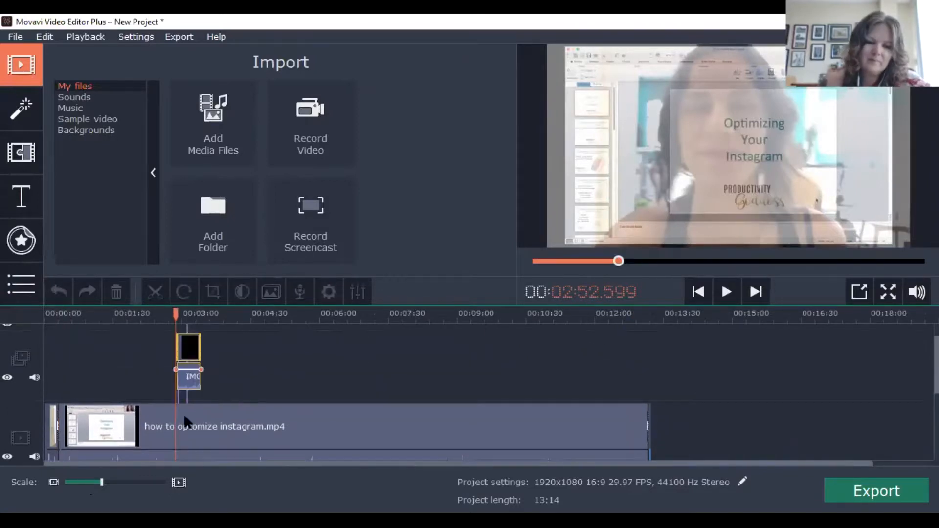
Play the IMG_1471.MOV overlay from its start at 00:02:52.599 to check its picture and sound over the slides
{"action": "left_click", "coordinate": [145, 482]}
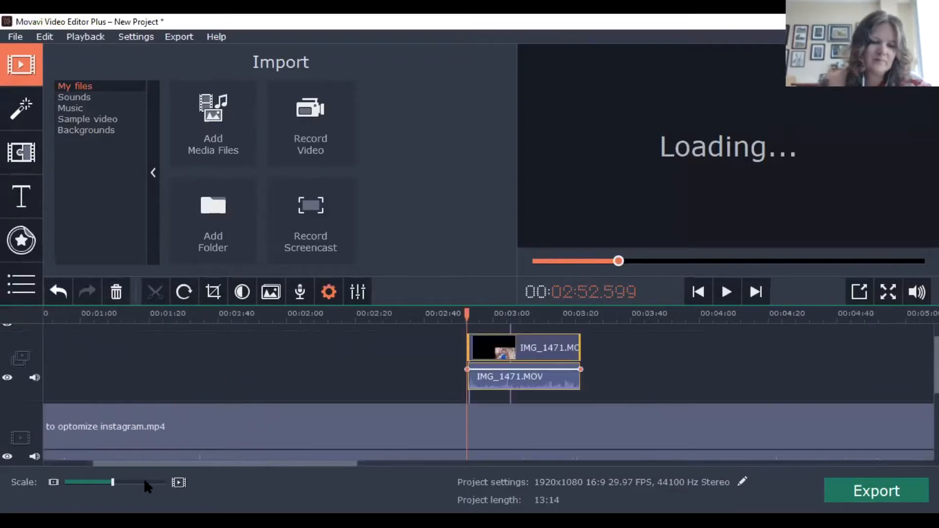
{"action": "left_click", "coordinate": [144, 482]}
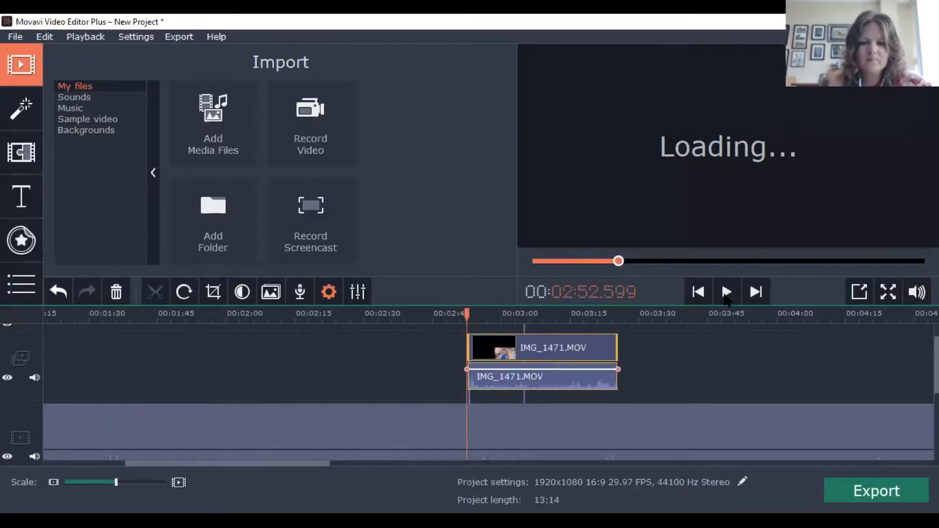
{"action": "left_click", "coordinate": [727, 293]}
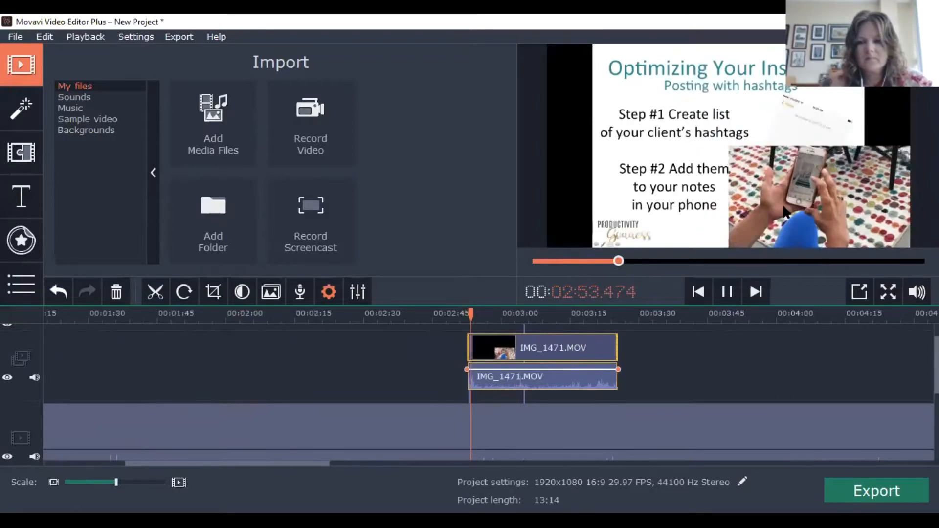
Lower the volume of the IMG_1471.MOV overlay's audio to silence and move the playhead back to 00:02:57.900
{"action": "left_click", "coordinate": [558, 370]}
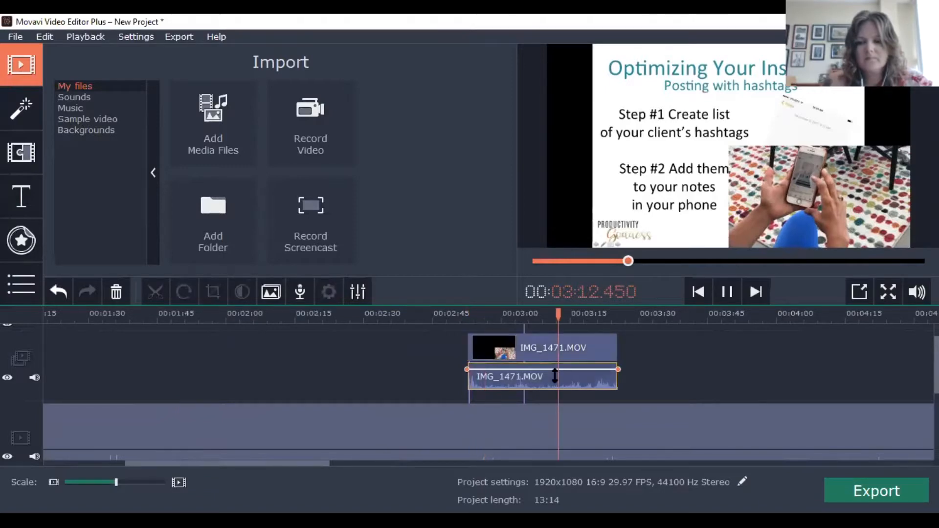
{"action": "left_click_drag", "start_coordinate": [551, 317], "coordinate": [491, 320]}
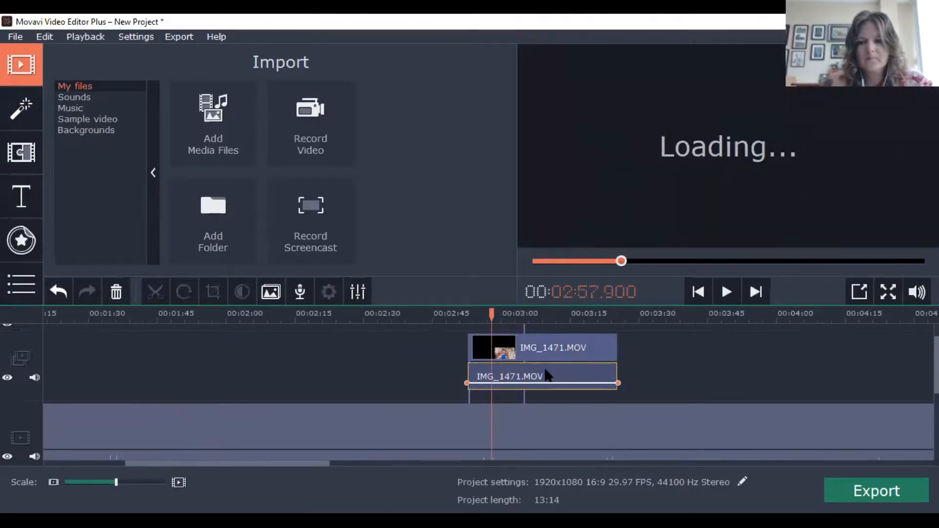
Open the IMG_1471.MOV overlay's clip properties and enlarge its picture to cover the whole video frame
{"action": "double_click", "coordinate": [544, 345]}
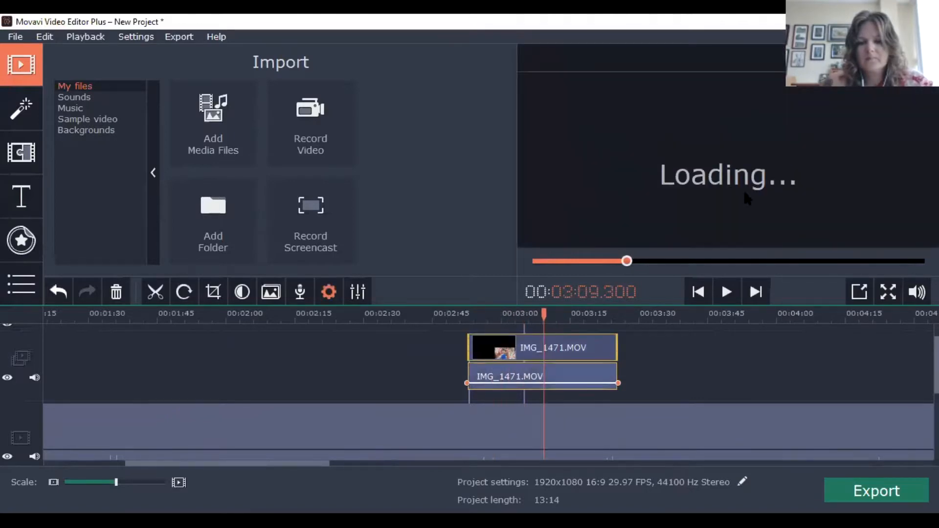
{"action": "left_click_drag", "start_coordinate": [729, 159], "coordinate": [583, 64]}
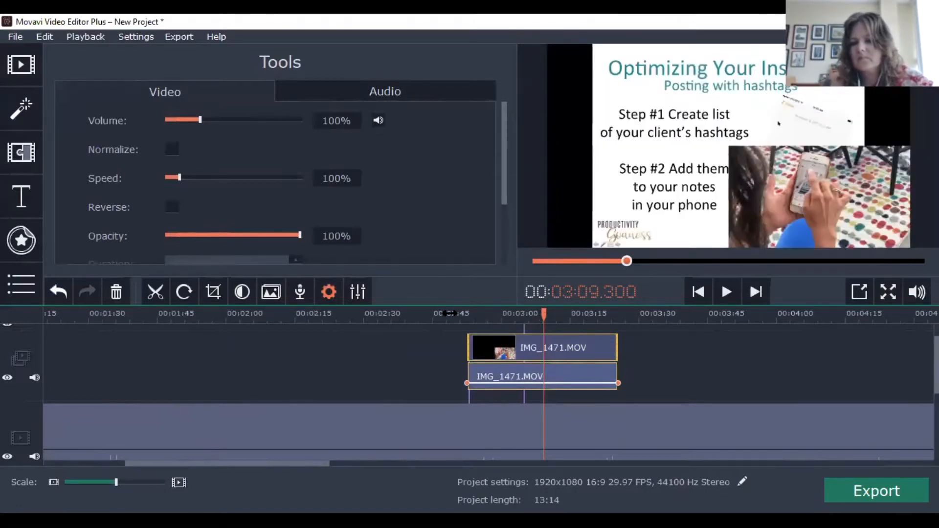
Play from just before the IMG_1471.MOV overlay to check the enlarged picture, and pause at about 00:03:02.3
{"action": "left_click", "coordinate": [451, 313]}
{"action": "left_click", "coordinate": [727, 292]}
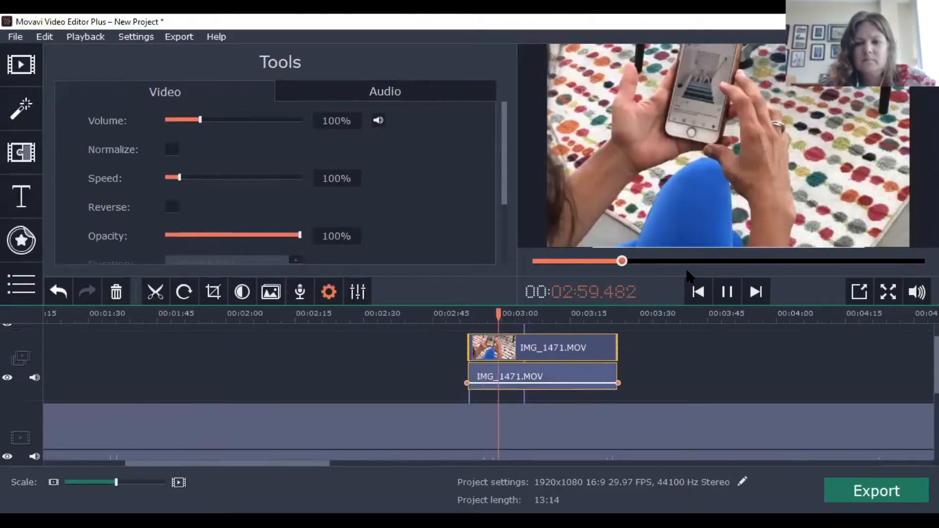
{"action": "left_click", "coordinate": [724, 293]}
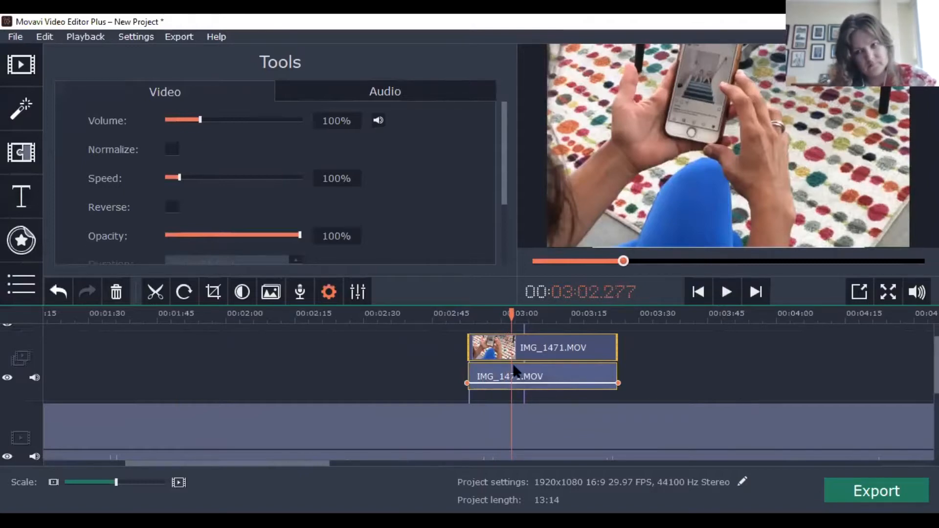
Move the IMG_1471.MOV overlay earlier on the timeline so that it starts at 00:02:37.899
{"action": "left_click_drag", "start_coordinate": [516, 359], "coordinate": [442, 356]}
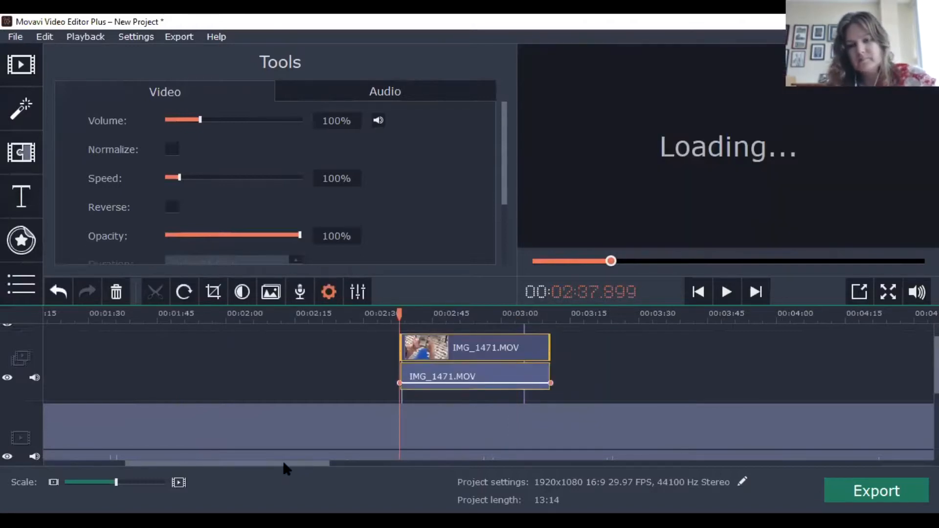
{"action": "left_click_drag", "start_coordinate": [275, 465], "coordinate": [254, 465]}
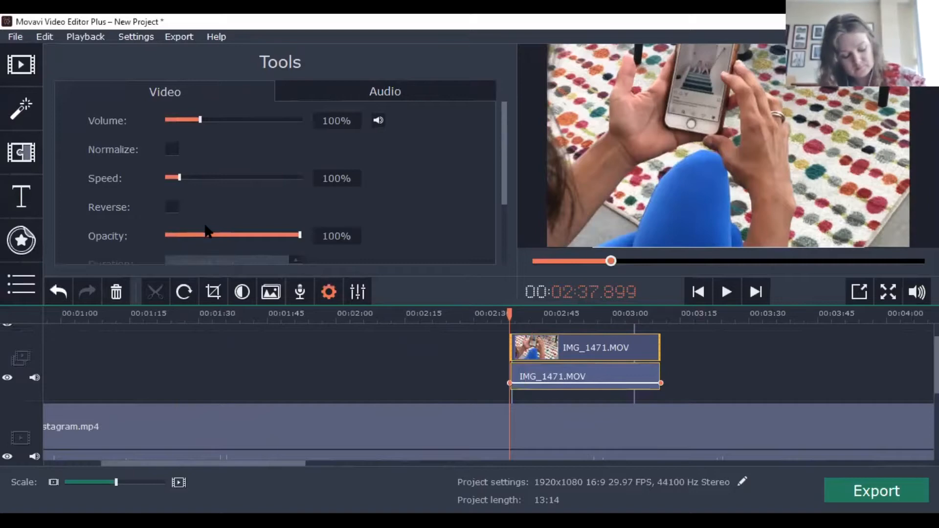
Import the DSC_3620 photo from the Co-op work intern folder into the project
{"action": "left_click", "coordinate": [21, 64]}
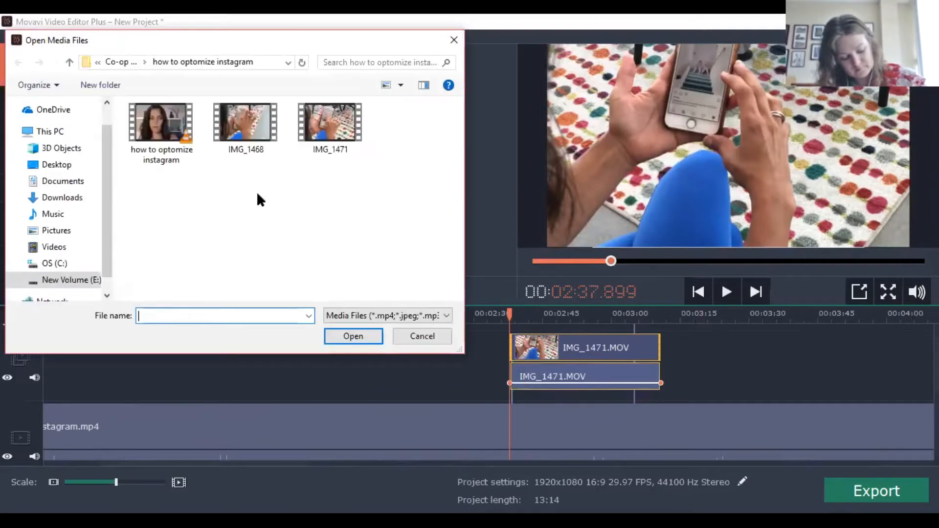
{"action": "left_click", "coordinate": [120, 60]}
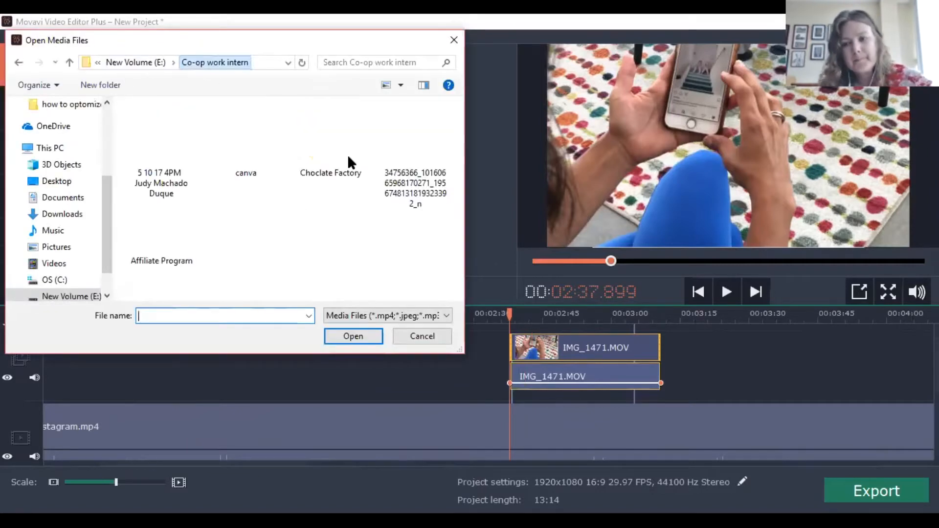
{"action": "left_click_drag", "start_coordinate": [454, 125], "coordinate": [444, 202]}
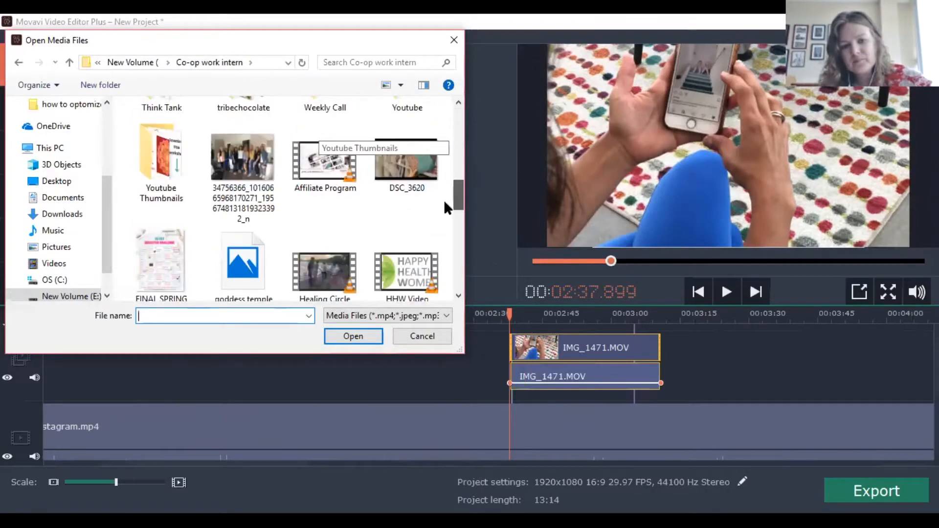
{"action": "left_click", "coordinate": [421, 184]}
{"action": "double_click", "coordinate": [422, 185]}
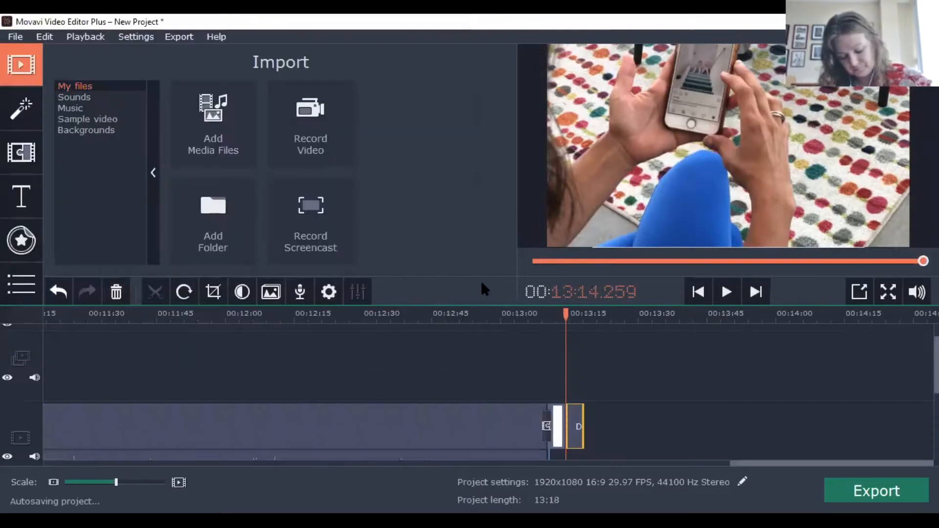
Place the DSC_3620 photo on the overlay track, lengthen it to about 11.65 seconds, and start it at 00:11:08.109
{"action": "left_click_drag", "start_coordinate": [579, 421], "coordinate": [455, 347]}
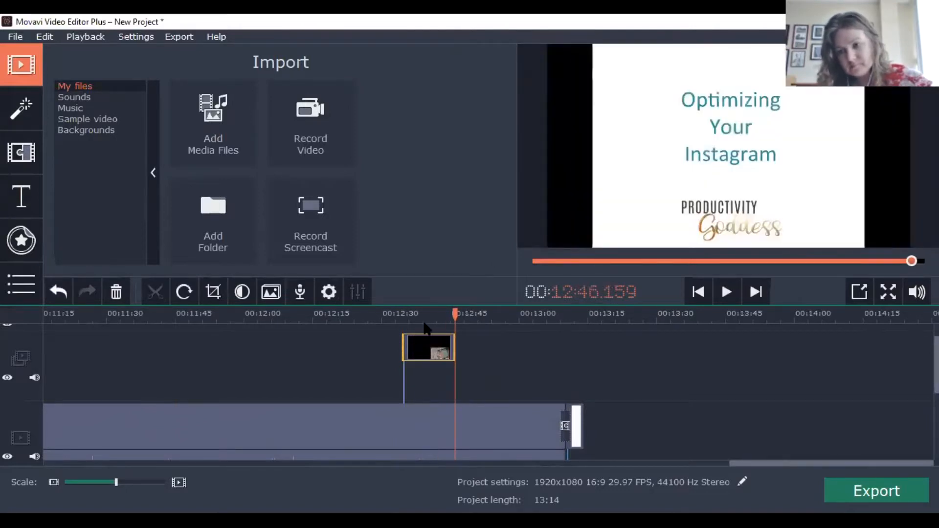
{"action": "left_click", "coordinate": [395, 315]}
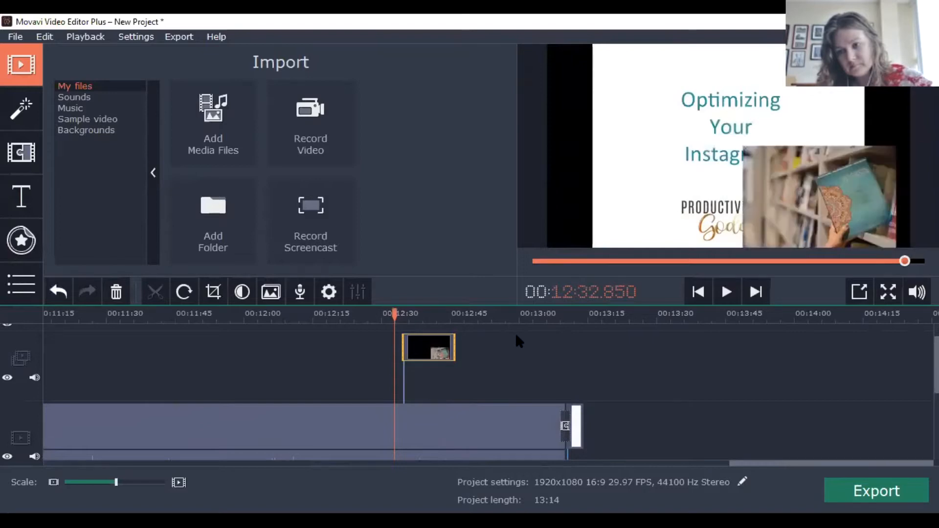
{"action": "left_click", "coordinate": [418, 462]}
{"action": "left_click_drag", "start_coordinate": [539, 463], "coordinate": [716, 453]}
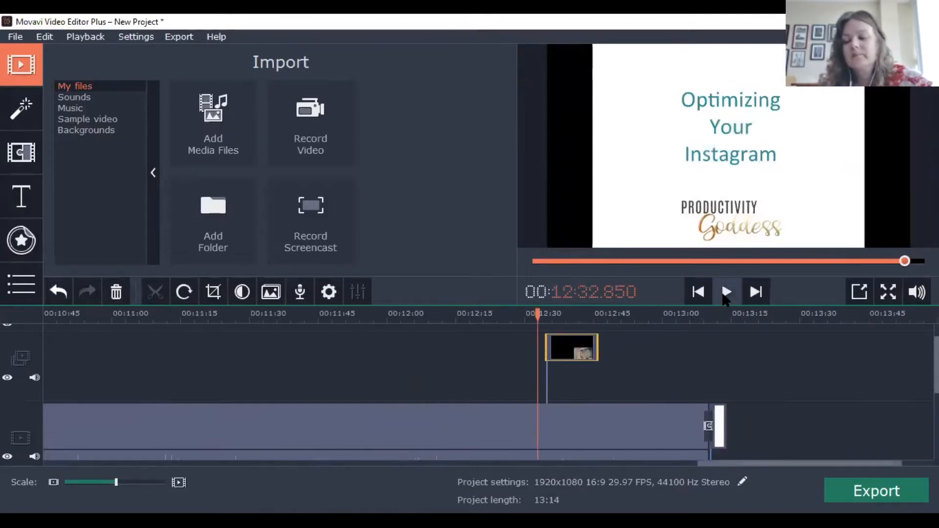
{"action": "left_click_drag", "start_coordinate": [575, 352], "coordinate": [171, 345]}
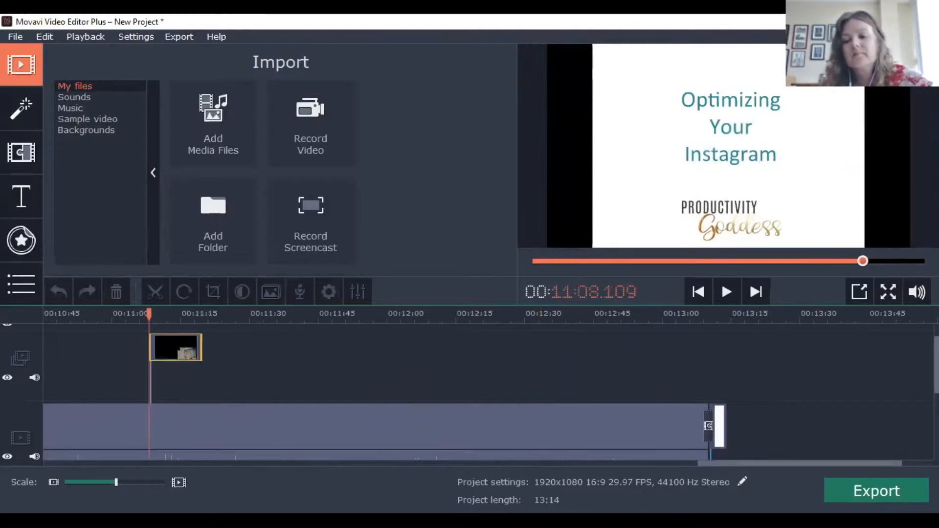
{"action": "left_click_drag", "start_coordinate": [700, 464], "coordinate": [620, 448]}
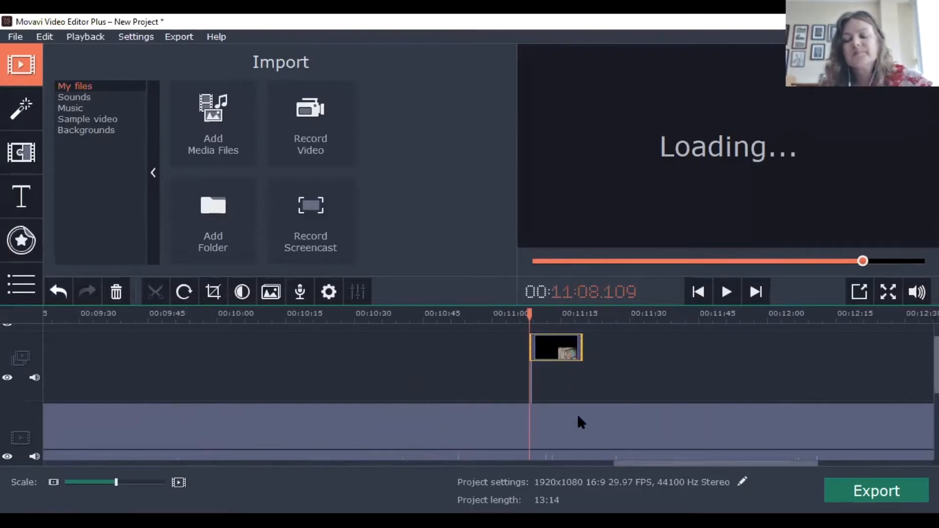
Preview the book photo overlay from 00:11:05.100 and enlarge its picture to cover nearly the whole video frame
{"action": "left_click", "coordinate": [516, 313]}
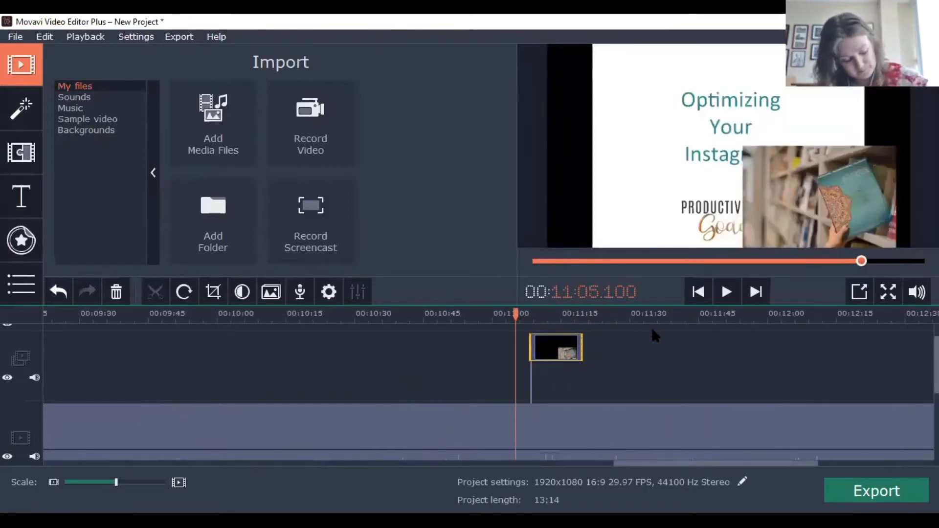
{"action": "left_click", "coordinate": [727, 292]}
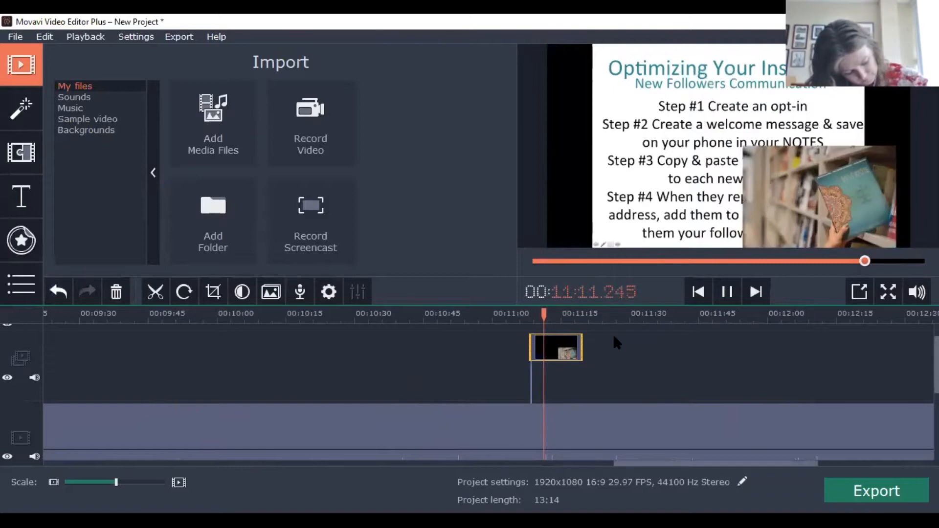
{"action": "double_click", "coordinate": [559, 356]}
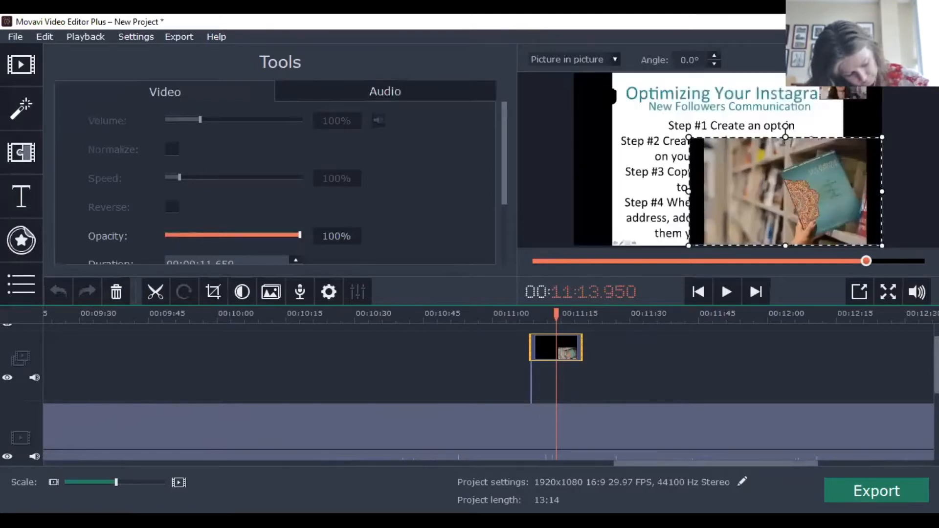
{"action": "left_click_drag", "start_coordinate": [595, 84], "coordinate": [587, 80]}
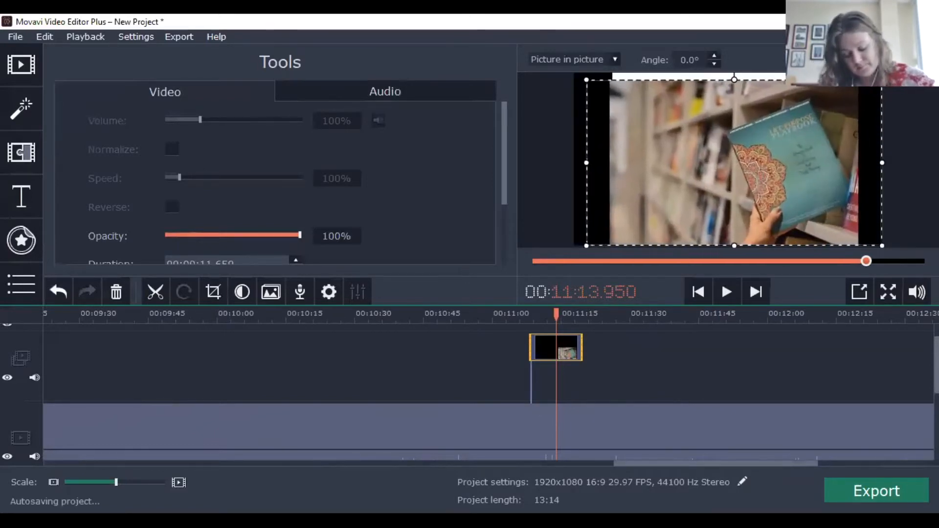
{"action": "left_click", "coordinate": [879, 59]}
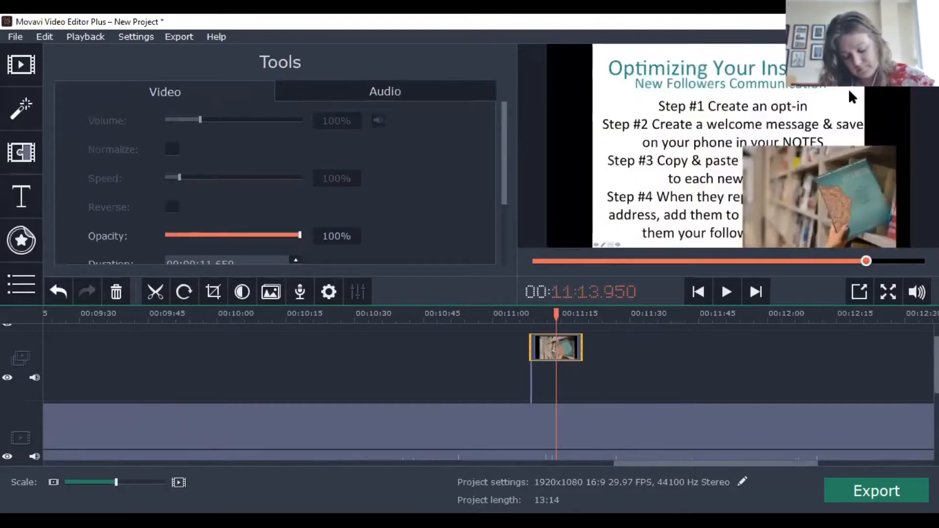
Play from 00:11:05.850 to check the enlarged book photo over the slides, and pause at 00:11:19.440
{"action": "left_click", "coordinate": [519, 315]}
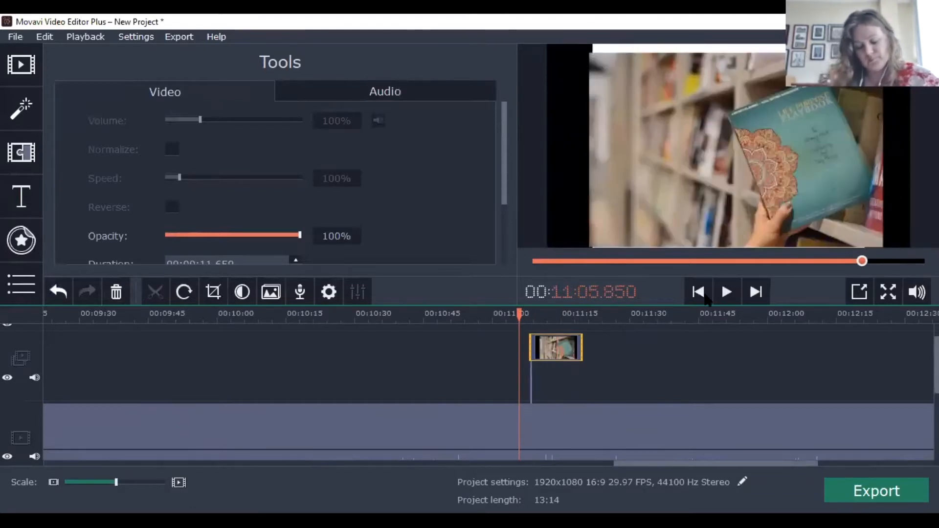
{"action": "left_click", "coordinate": [726, 293]}
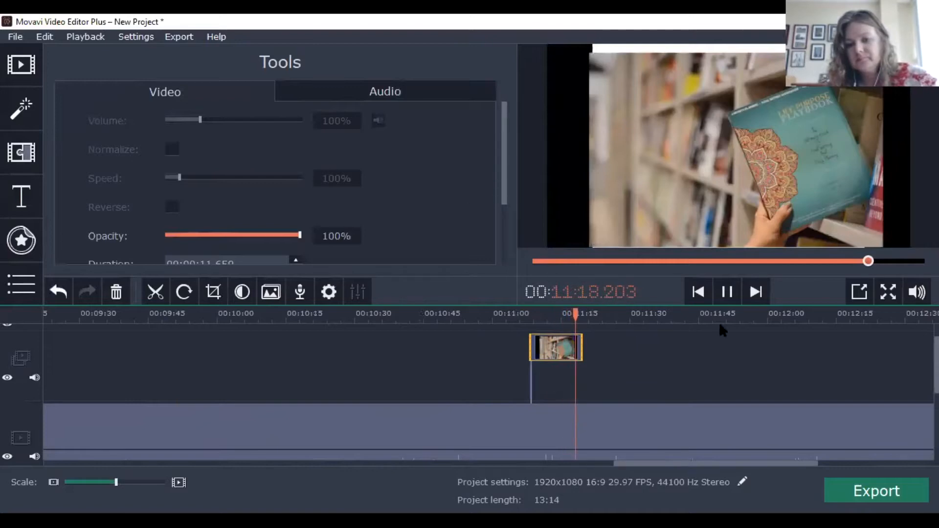
{"action": "left_click", "coordinate": [727, 292]}
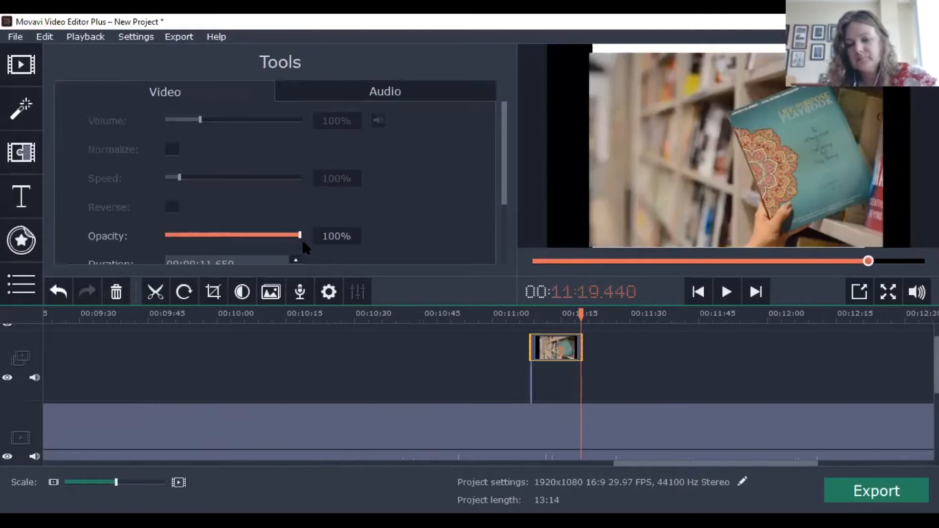
Try the book photo overlay at 66% and 83% opacity and return it to 100%
{"action": "left_click_drag", "start_coordinate": [301, 236], "coordinate": [254, 236]}
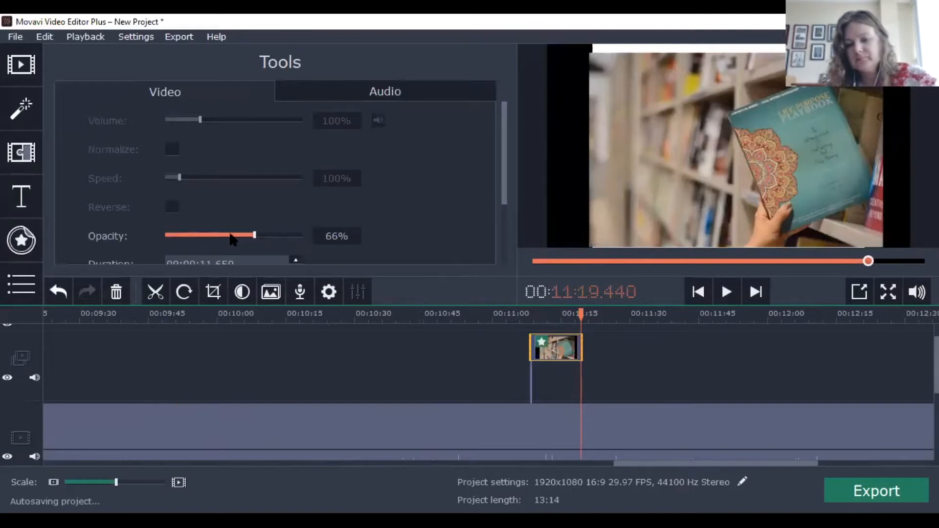
{"action": "left_click", "coordinate": [277, 230]}
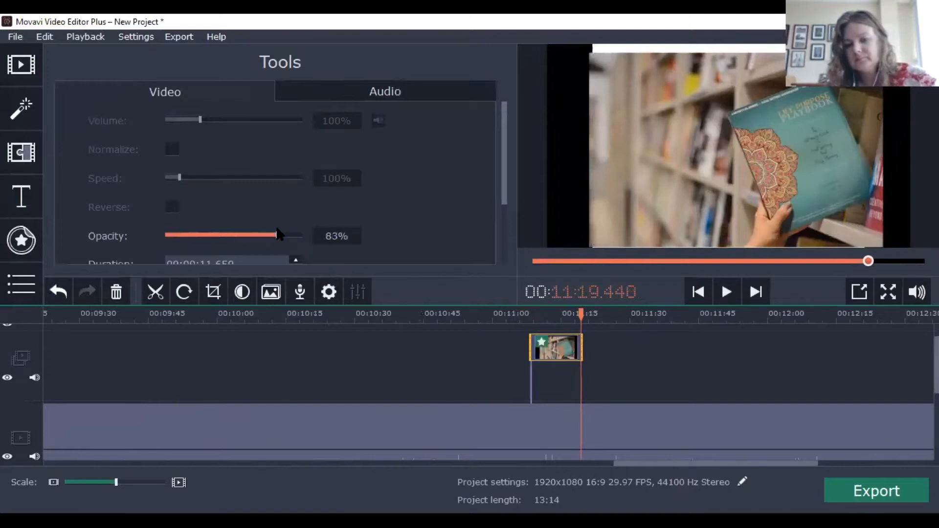
{"action": "left_click_drag", "start_coordinate": [277, 234], "coordinate": [435, 188]}
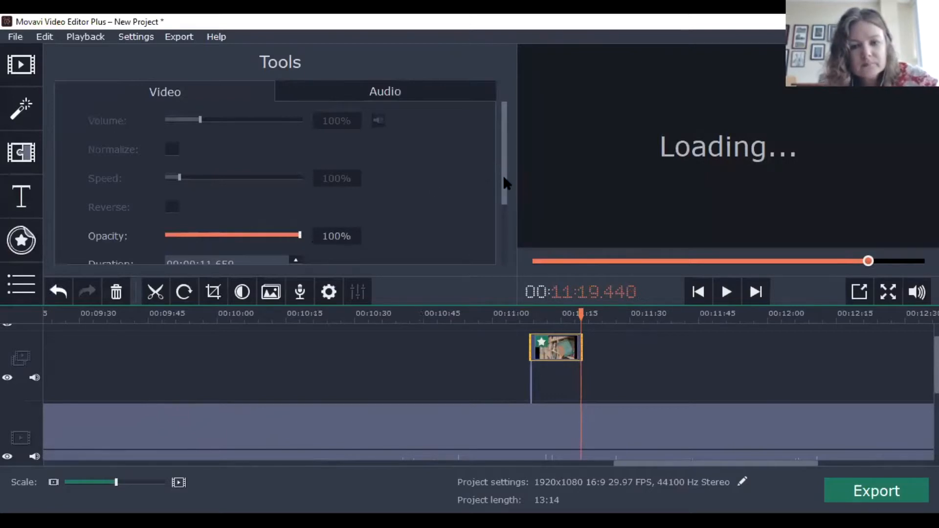
Look through the book photo overlay's available clip tools and reopen its picture-in-picture frame
{"action": "scroll", "coordinate": [507, 202], "scroll_direction": "down", "scroll_amount": 5}
{"action": "scroll", "coordinate": [503, 196], "scroll_direction": "up", "scroll_amount": 5}
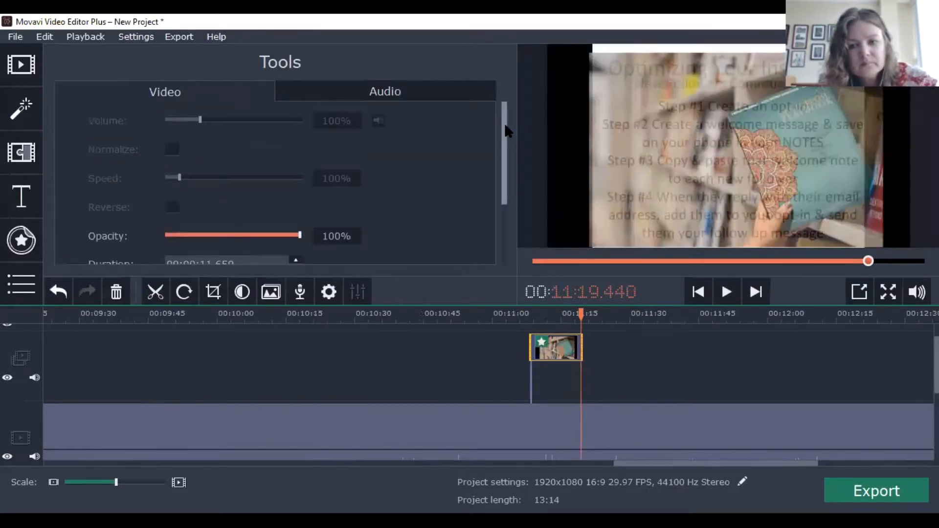
{"action": "scroll", "coordinate": [504, 147], "scroll_direction": "down", "scroll_amount": 10}
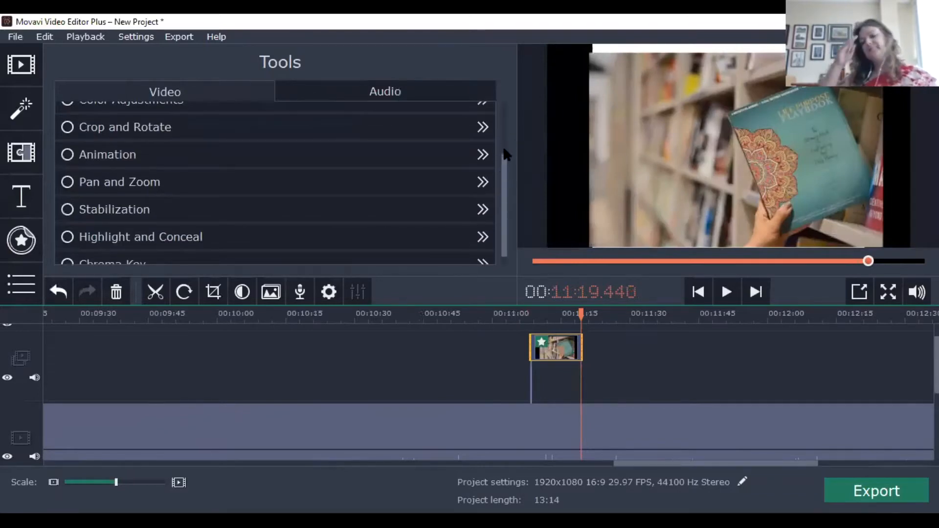
{"action": "left_click_drag", "start_coordinate": [503, 162], "coordinate": [506, 93]}
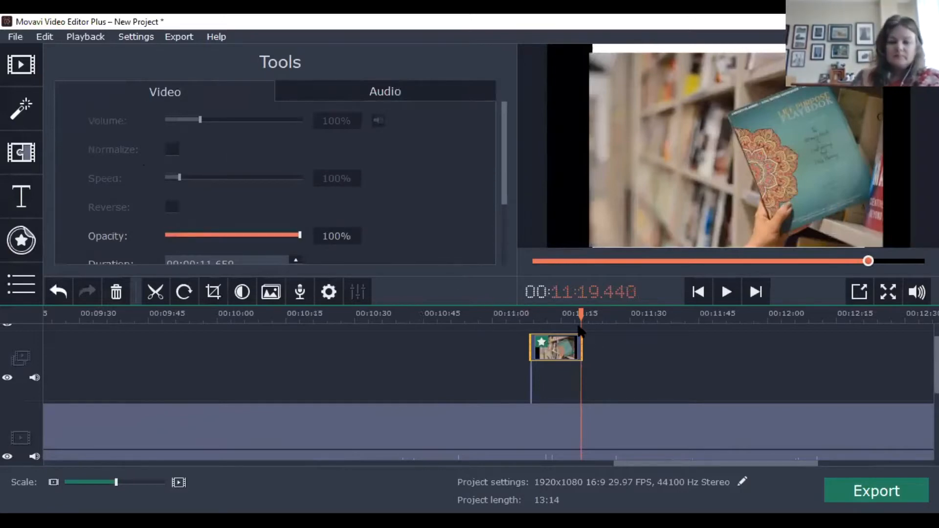
{"action": "double_click", "coordinate": [567, 348]}
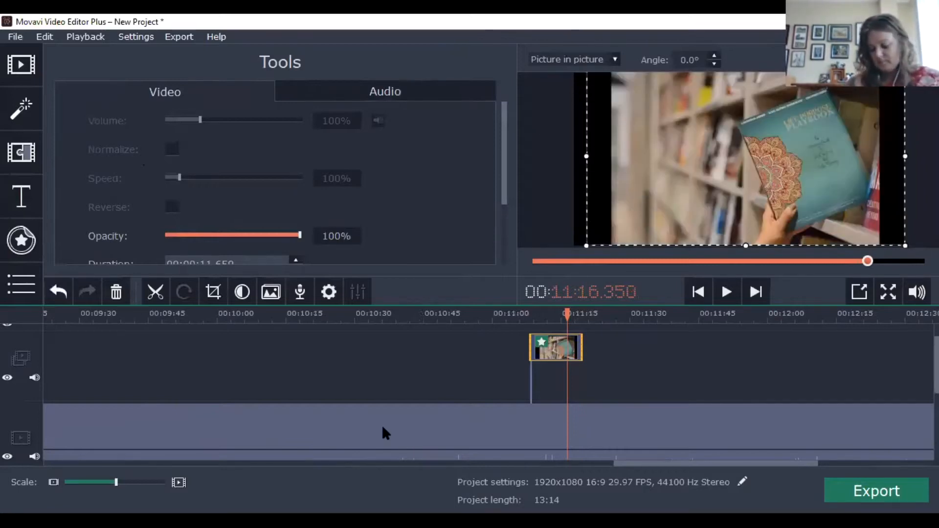
Play the main how to optomize instagram.mp4 clip from about 00:01:15, show its audio properties, and stop at 00:01:50.976
{"action": "left_click", "coordinate": [383, 429]}
{"action": "left_click", "coordinate": [215, 440]}
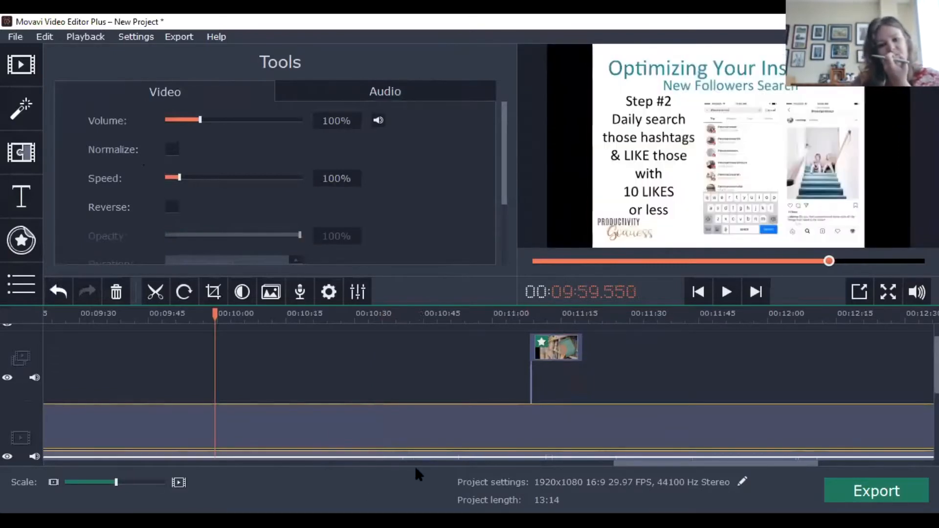
{"action": "left_click_drag", "start_coordinate": [661, 464], "coordinate": [89, 457]}
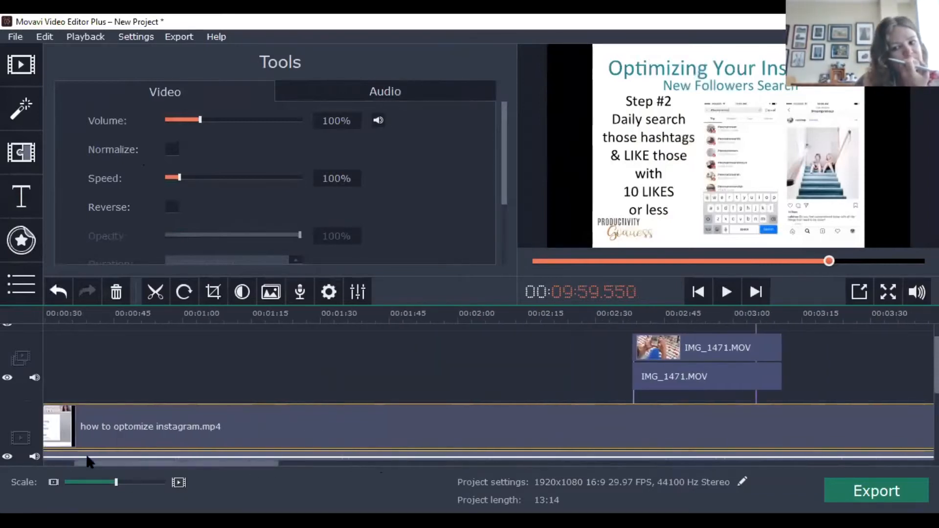
{"action": "left_click", "coordinate": [254, 406]}
{"action": "left_click", "coordinate": [727, 292]}
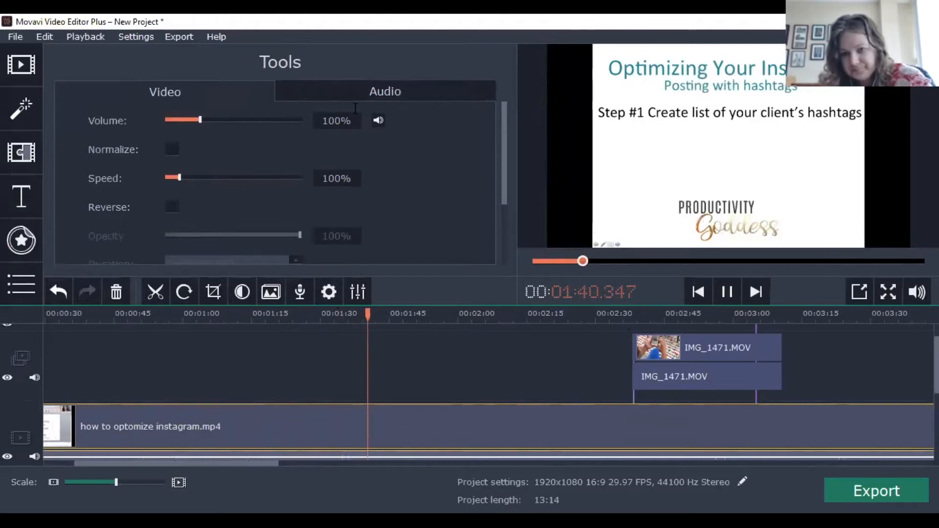
{"action": "left_click", "coordinate": [374, 95]}
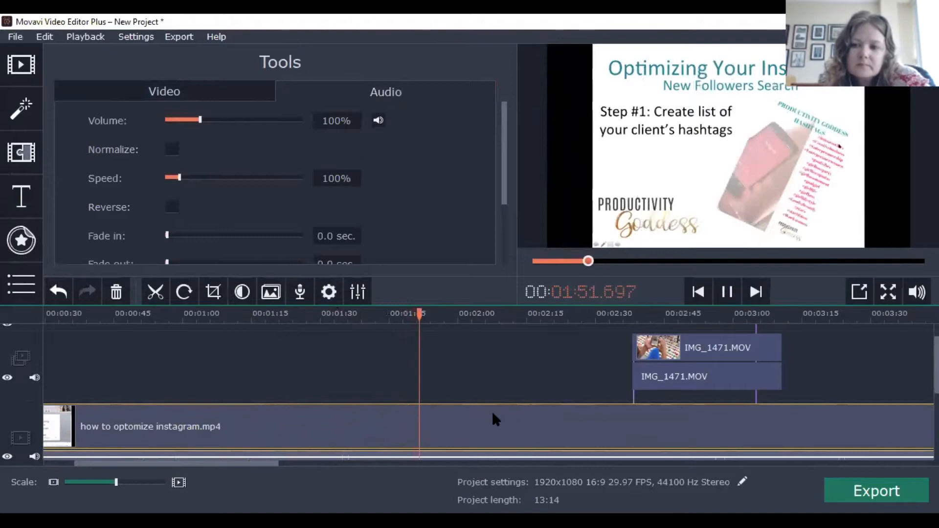
{"action": "left_click", "coordinate": [413, 416]}
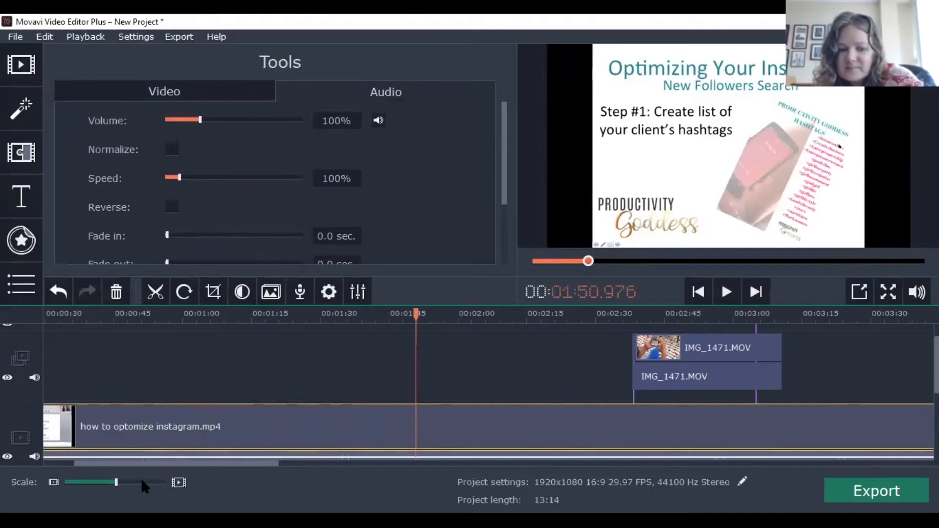
Examine the main clip's audio waveform around 00:01:50.976 at a larger timeline scale, playing up to 00:01:52.705
{"action": "scroll", "coordinate": [142, 483], "scroll_direction": "up", "scroll_amount": 4}
{"action": "scroll", "coordinate": [142, 483], "scroll_direction": "up", "scroll_amount": 2}
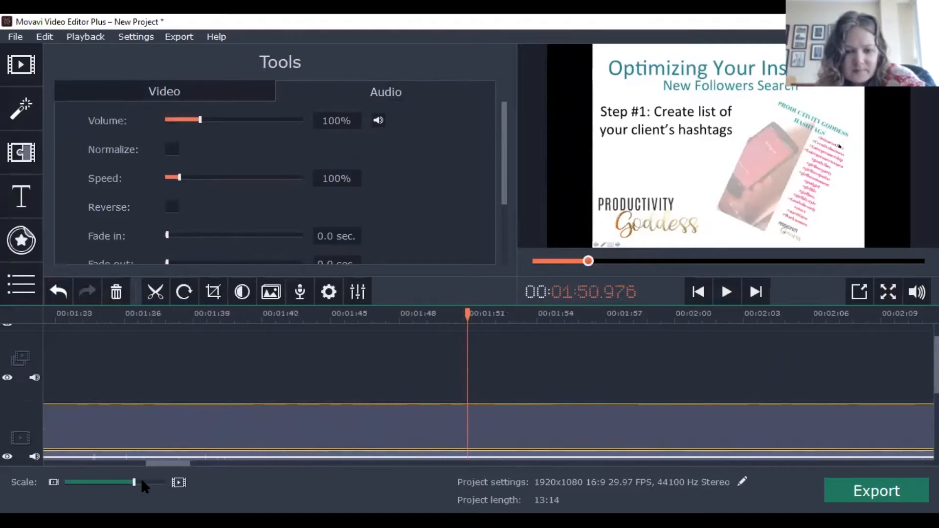
{"action": "scroll", "coordinate": [489, 392], "scroll_direction": "down", "scroll_amount": 3}
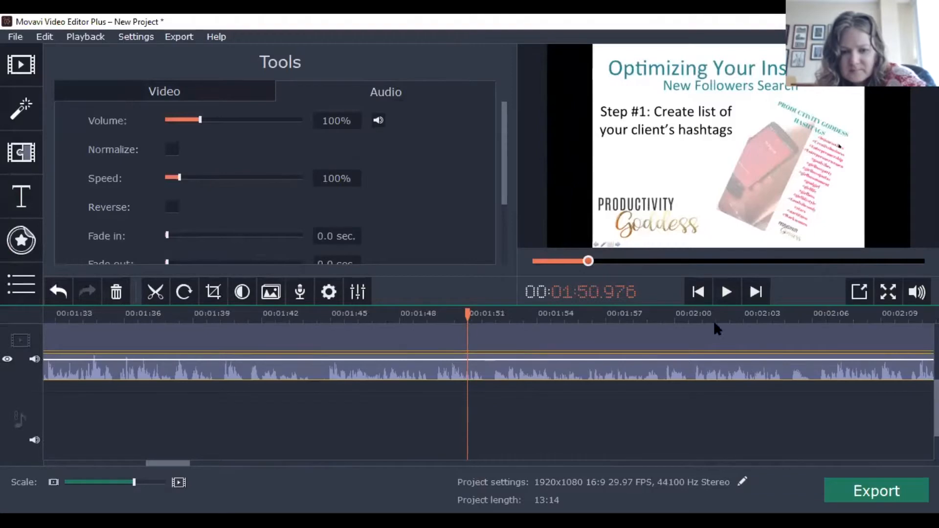
{"action": "left_click", "coordinate": [726, 292]}
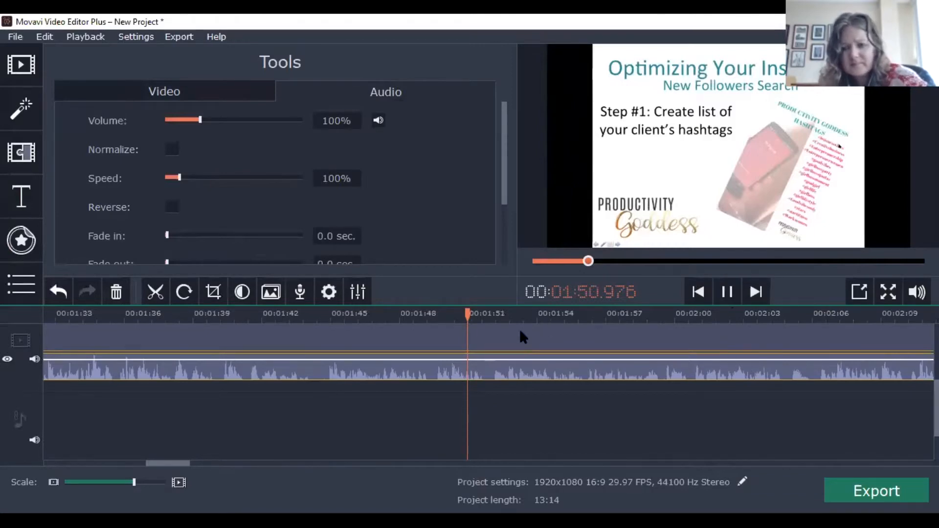
{"action": "left_click", "coordinate": [728, 293]}
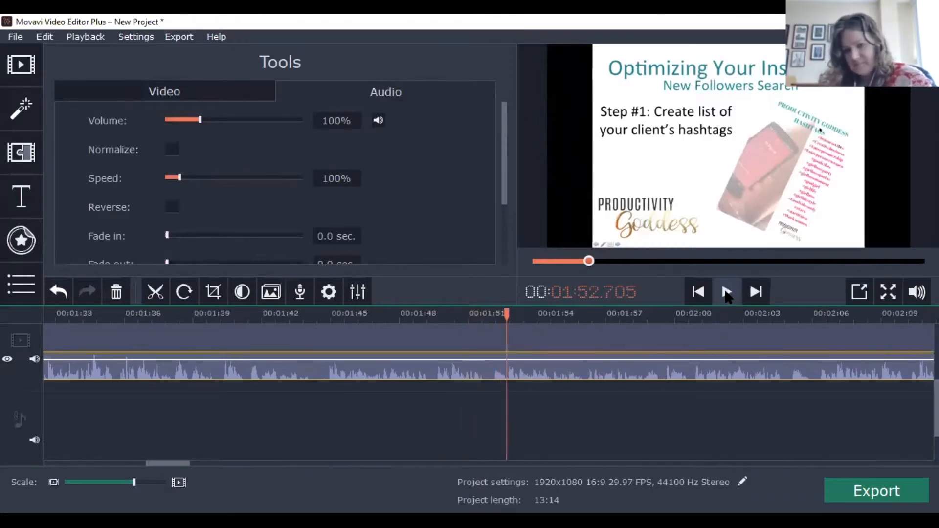
Split the main how to optomize instagram.mp4 clip at 00:01:52.620 and again at 00:01:52.020
{"action": "left_click", "coordinate": [505, 372]}
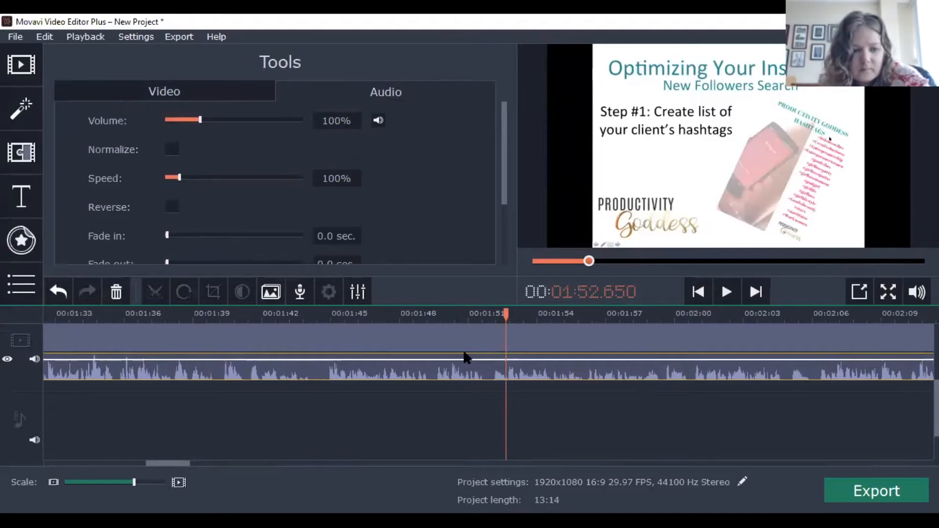
{"action": "left_click", "coordinate": [506, 336]}
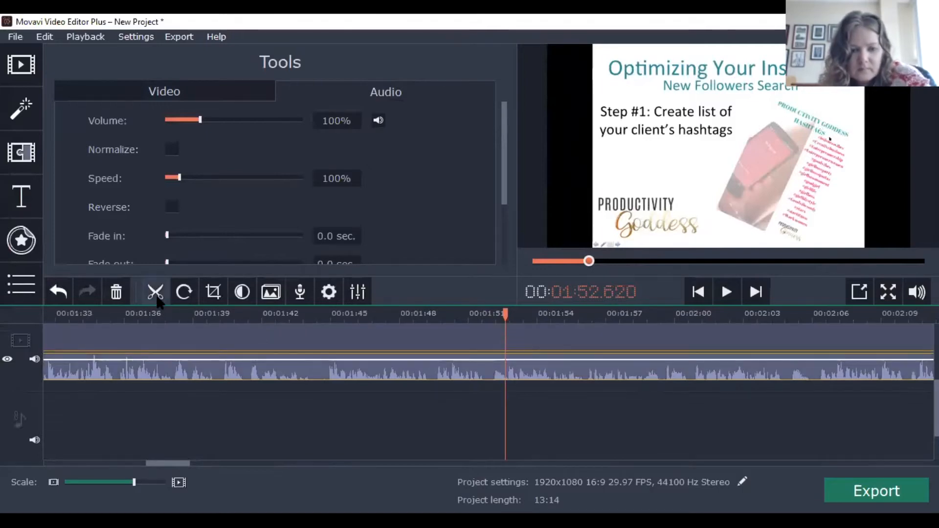
{"action": "left_click", "coordinate": [155, 294]}
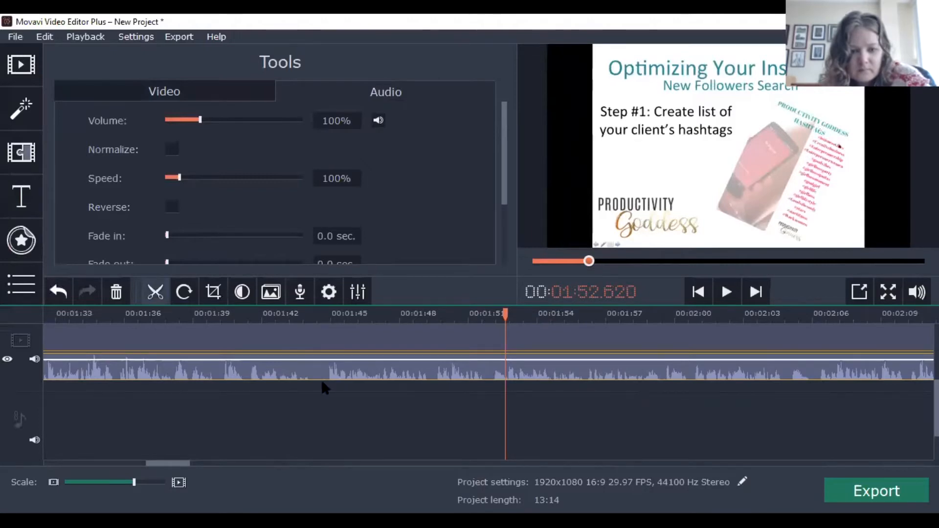
{"action": "left_click", "coordinate": [497, 314]}
{"action": "left_click_drag", "start_coordinate": [495, 314], "coordinate": [492, 313]}
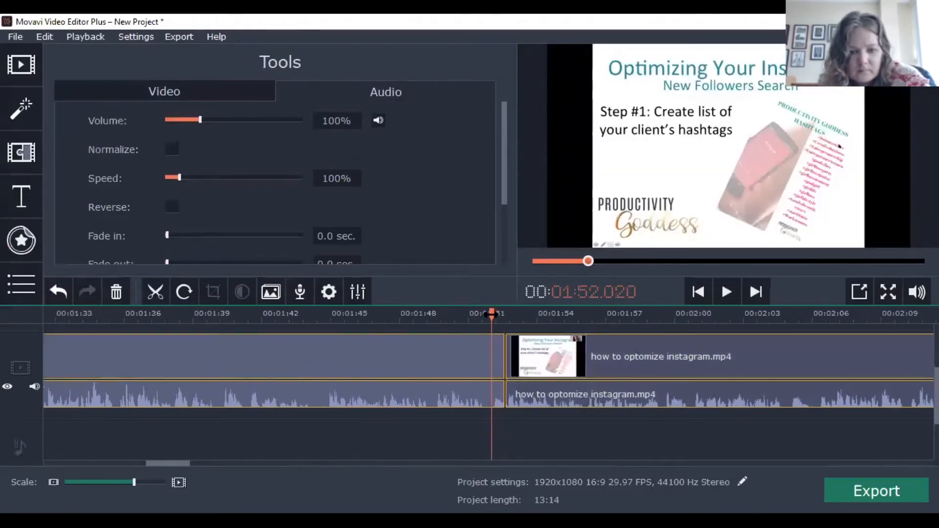
{"action": "left_click", "coordinate": [156, 293]}
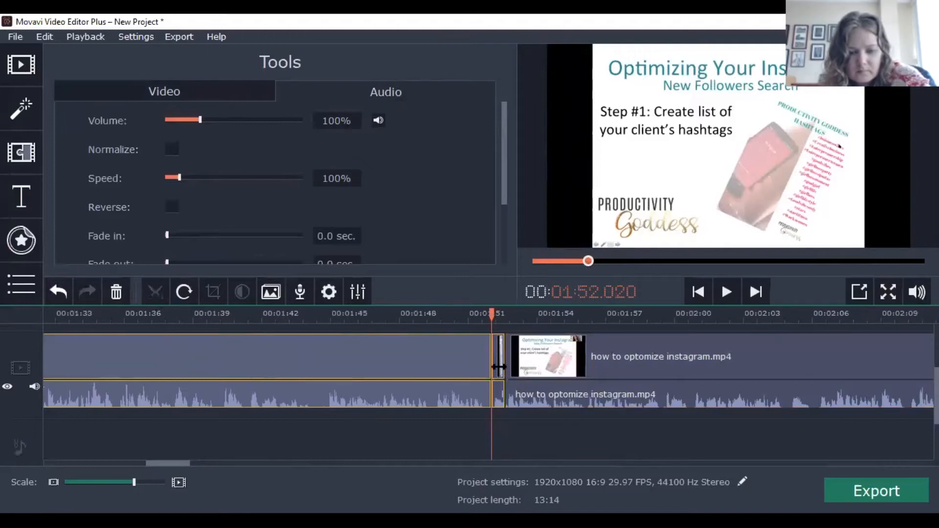
Delete the short fragment between the two splits in the main clip
{"action": "left_click", "coordinate": [499, 367]}
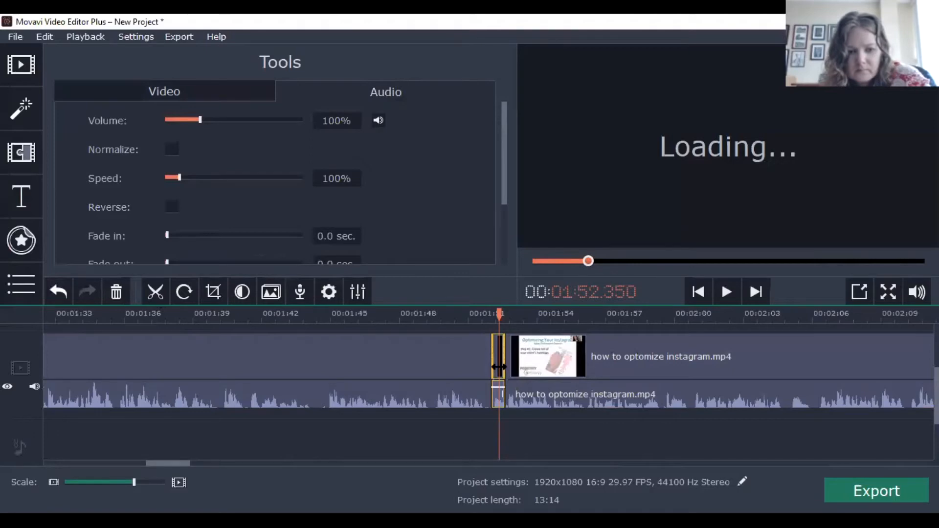
{"action": "right_click", "coordinate": [498, 367]}
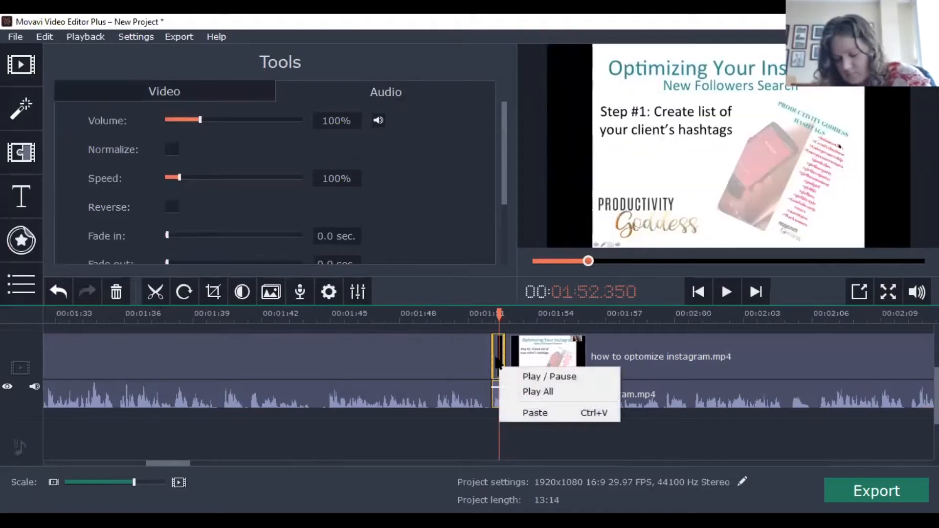
{"action": "left_click", "coordinate": [557, 439]}
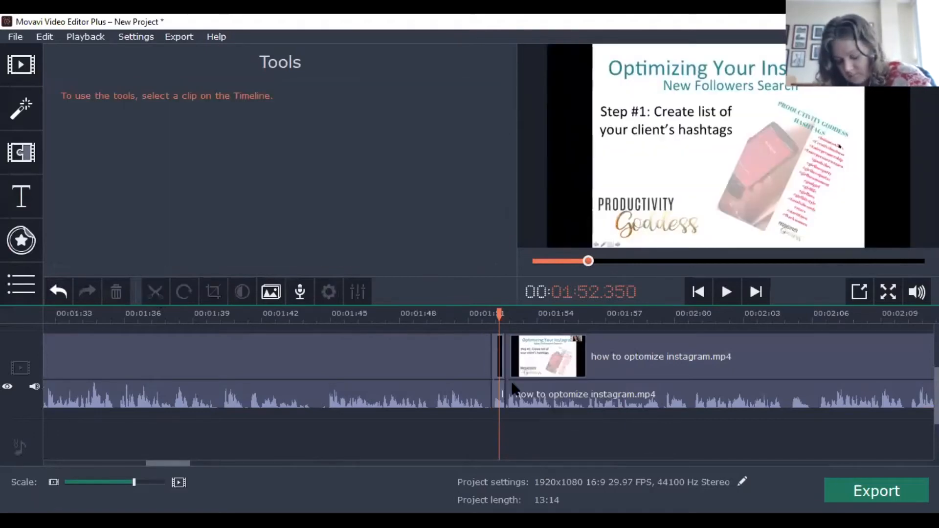
{"action": "left_click", "coordinate": [498, 362]}
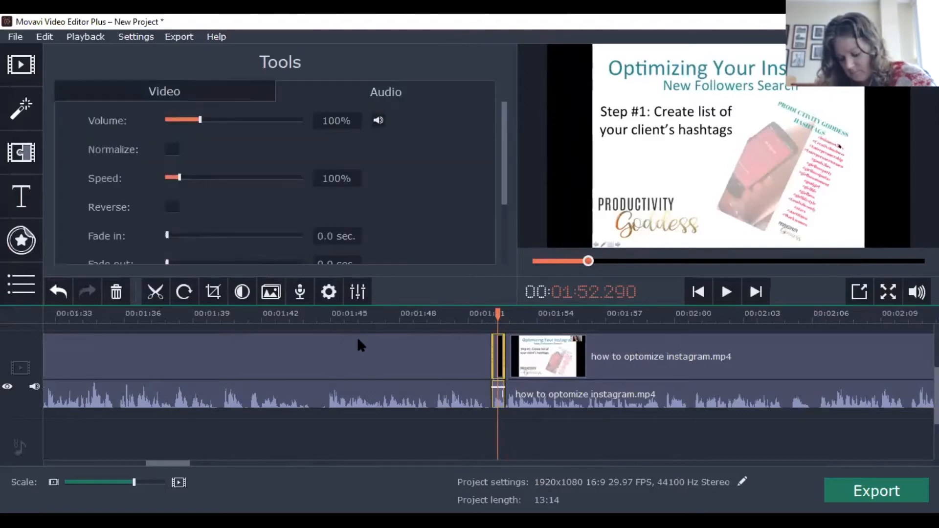
{"action": "right_click", "coordinate": [499, 361]}
{"action": "left_click", "coordinate": [117, 293]}
{"action": "left_click", "coordinate": [118, 292]}
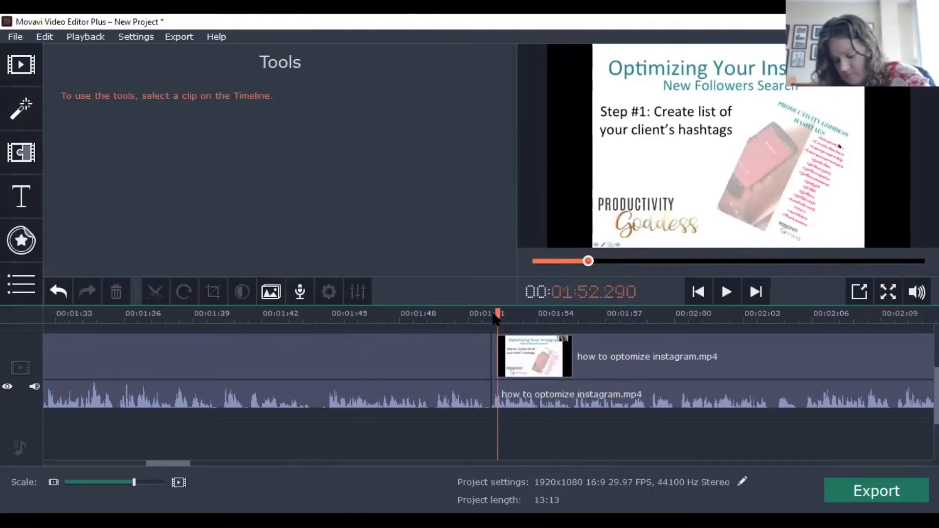
Play across the new join in the main clip from just before the cut, stopping at 00:01:56.022
{"action": "left_click_drag", "start_coordinate": [495, 315], "coordinate": [479, 314]}
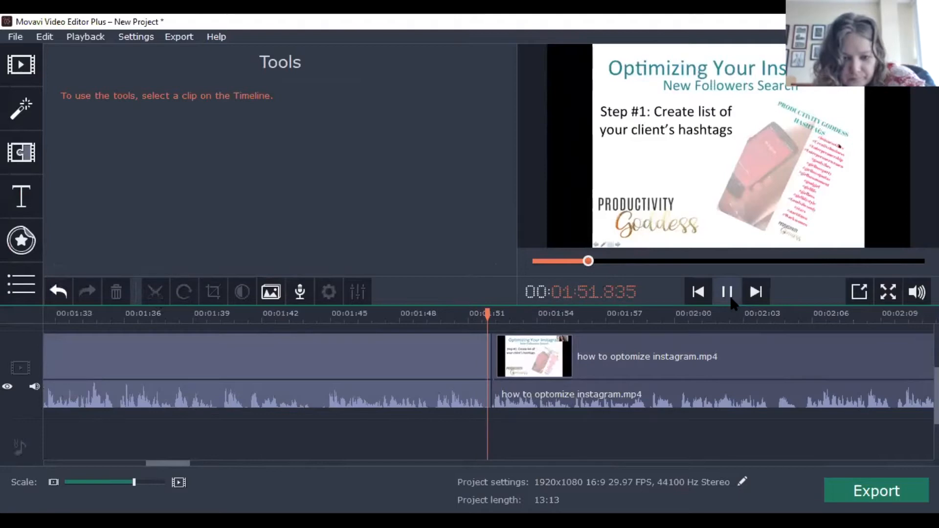
{"action": "left_click", "coordinate": [466, 333]}
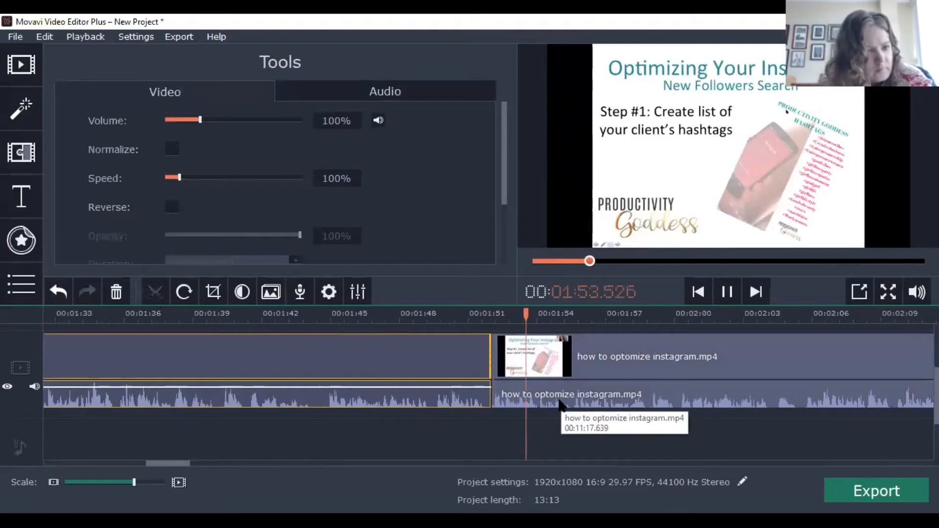
{"action": "left_click", "coordinate": [727, 293]}
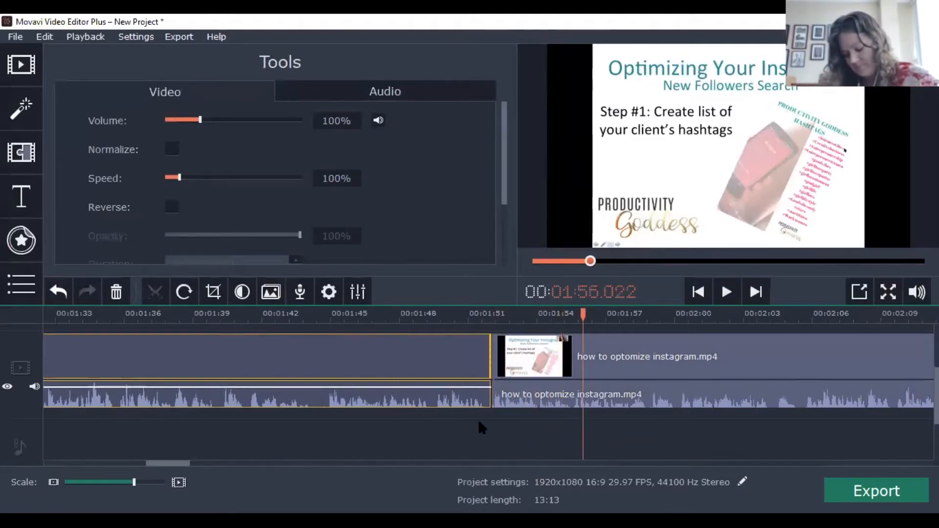
Look through the video tools available for the main clip's section before the cut
{"action": "scroll", "coordinate": [478, 420], "scroll_direction": "up", "scroll_amount": 5}
{"action": "scroll", "coordinate": [478, 425], "scroll_direction": "down", "scroll_amount": 3}
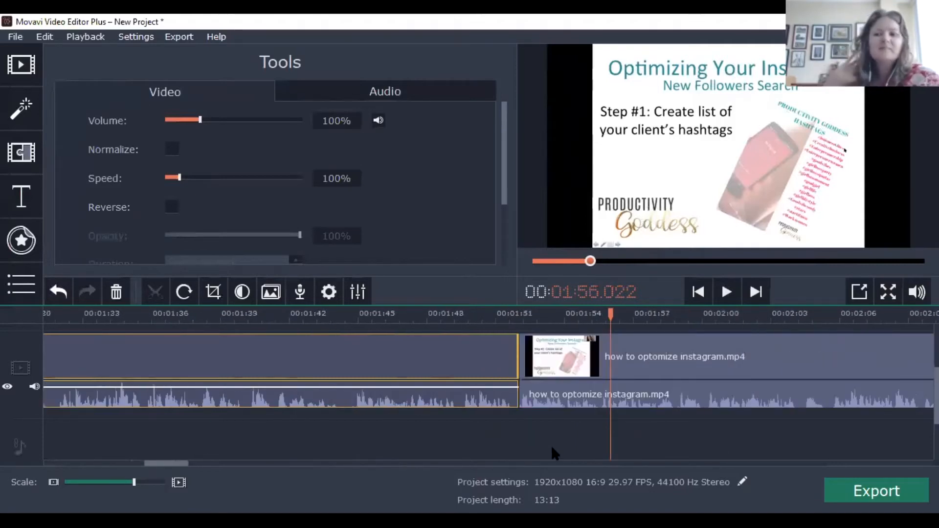
{"action": "scroll", "coordinate": [489, 381], "scroll_direction": "up", "scroll_amount": 2}
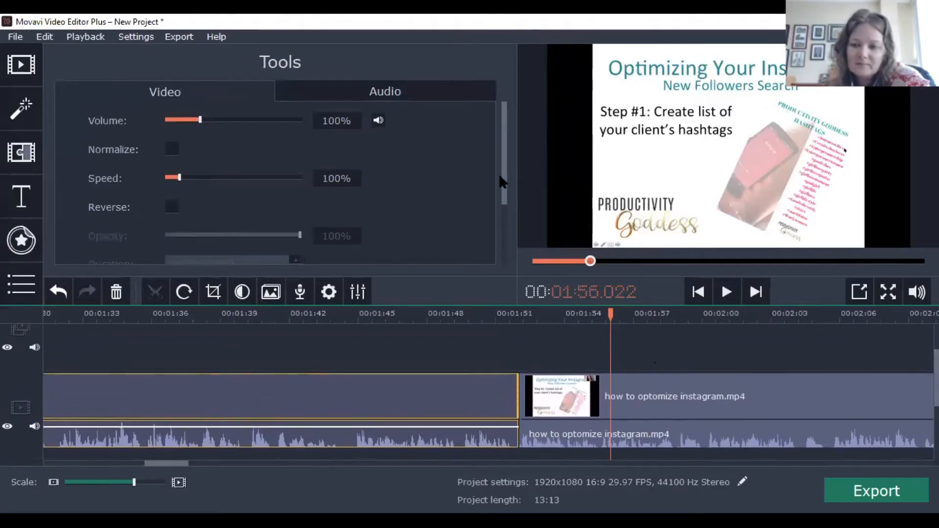
{"action": "scroll", "coordinate": [506, 209], "scroll_direction": "down", "scroll_amount": 1}
{"action": "scroll", "coordinate": [505, 207], "scroll_direction": "down", "scroll_amount": 3}
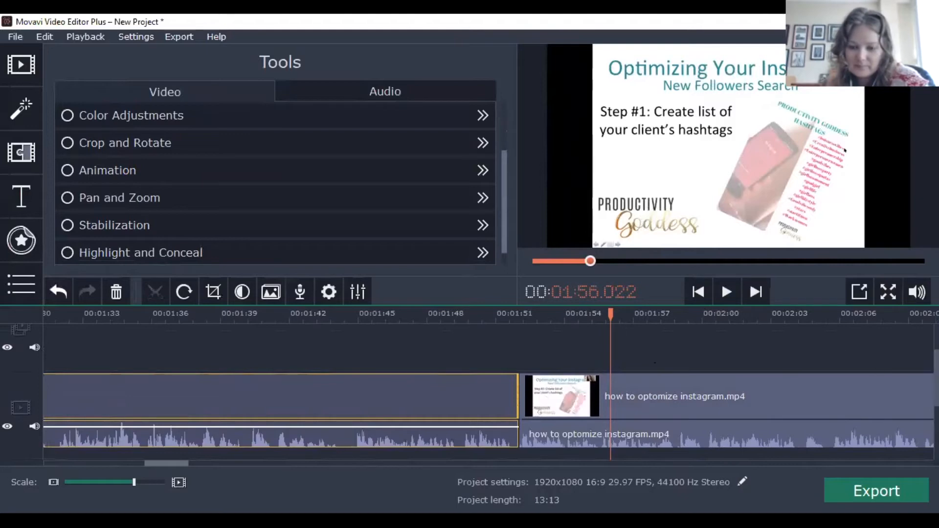
{"action": "scroll", "coordinate": [655, 386], "scroll_direction": "down", "scroll_amount": 1}
Play the Diffuse 1 transition into the closing white paper clip from 00:13:08.130, stopping at 00:13:12.568
{"action": "left_click_drag", "start_coordinate": [167, 463], "coordinate": [920, 460]}
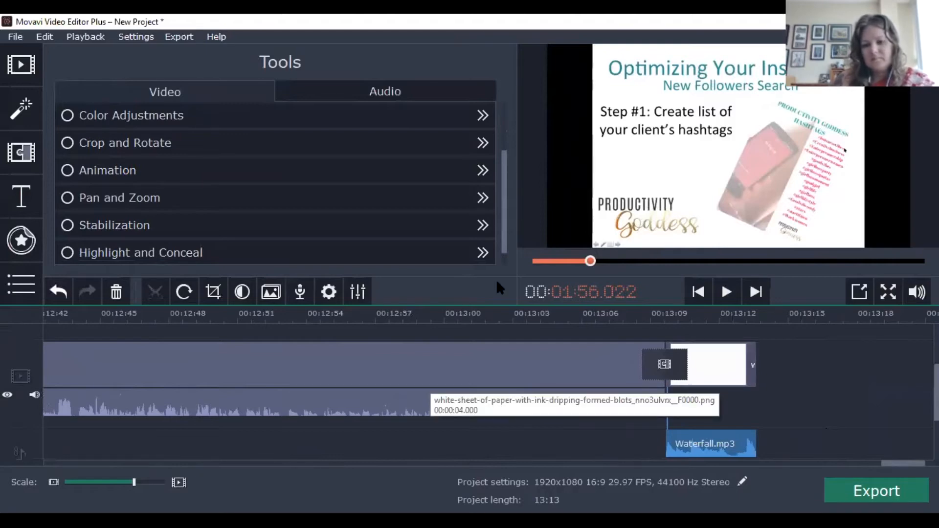
{"action": "left_click", "coordinate": [35, 169]}
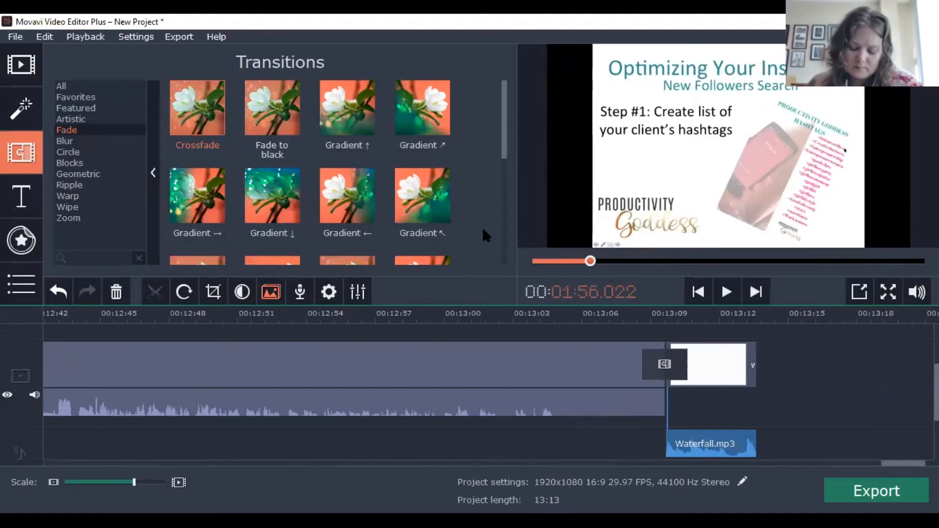
{"action": "left_click", "coordinate": [717, 363]}
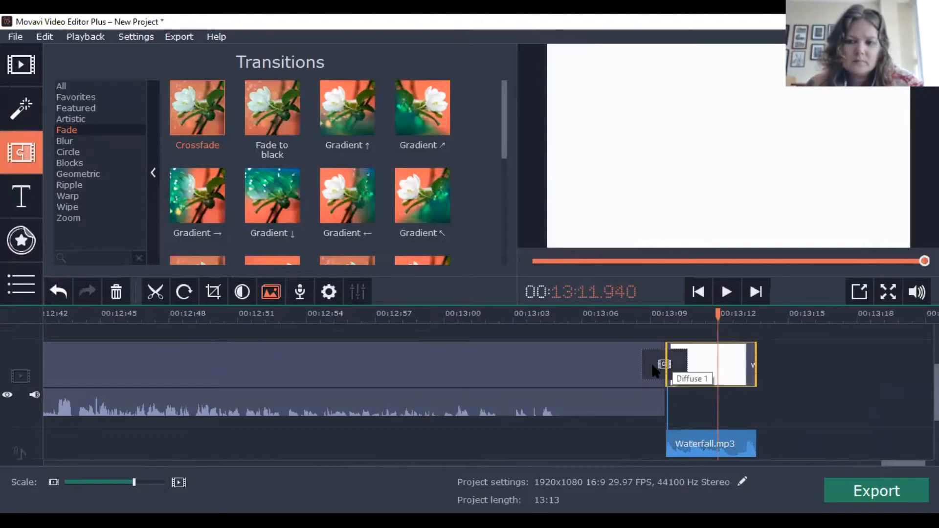
{"action": "left_click", "coordinate": [653, 367]}
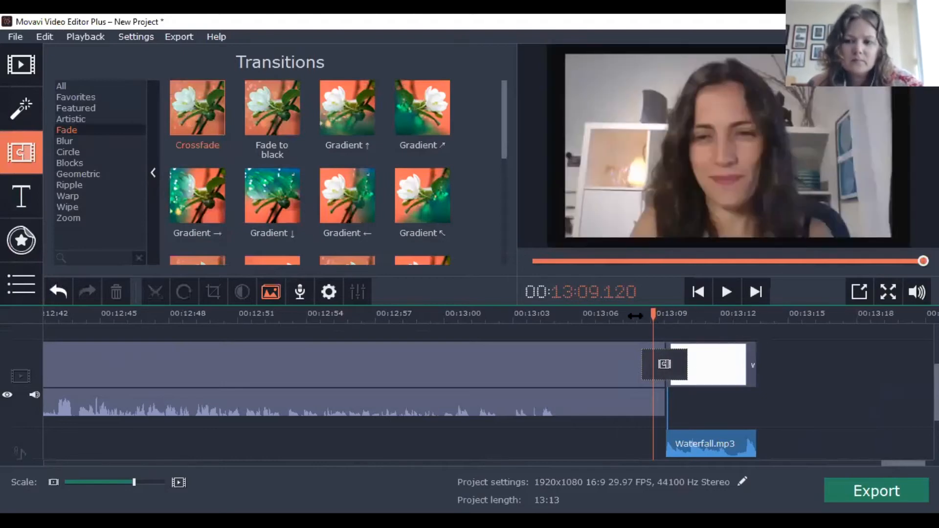
{"action": "left_click", "coordinate": [727, 292]}
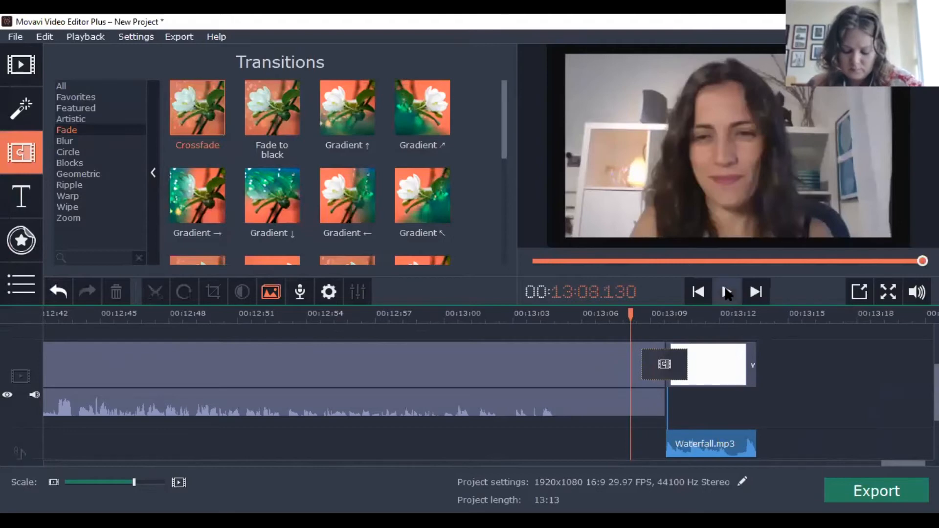
{"action": "left_click", "coordinate": [728, 293]}
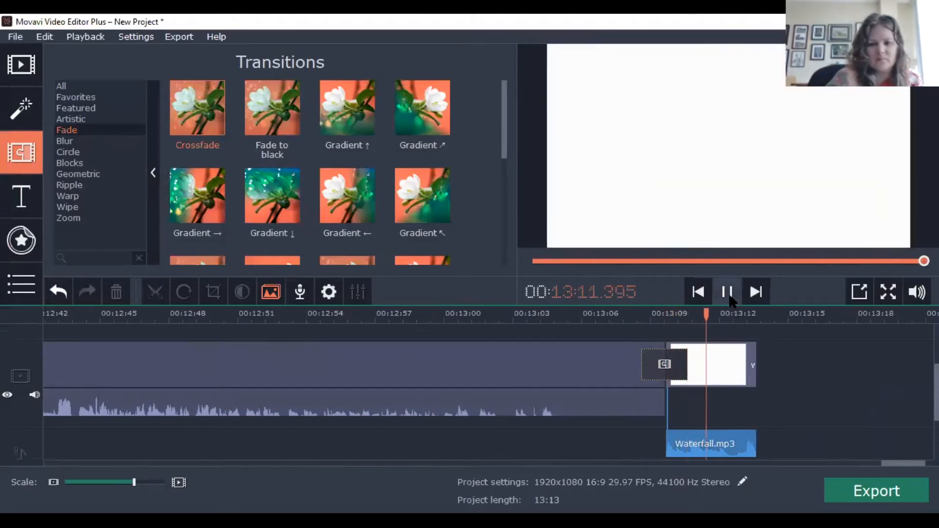
{"action": "left_click", "coordinate": [728, 294]}
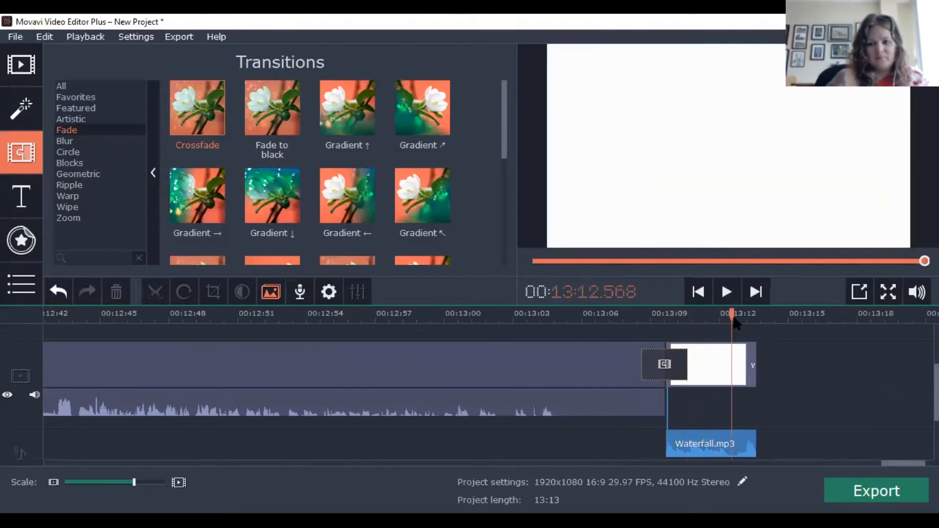
Replay the closing transition from 00:13:08.490 and examine its properties without changing them
{"action": "left_click_drag", "start_coordinate": [729, 314], "coordinate": [639, 314]}
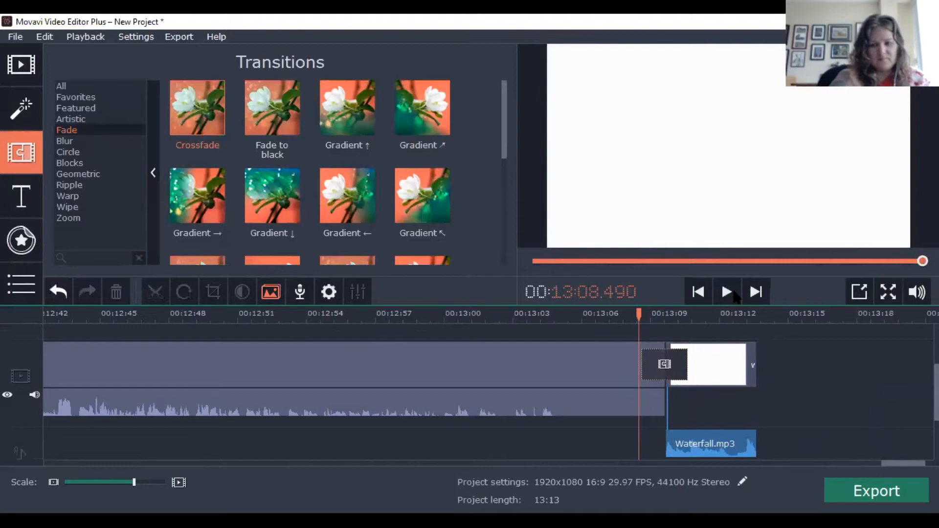
{"action": "left_click", "coordinate": [729, 293]}
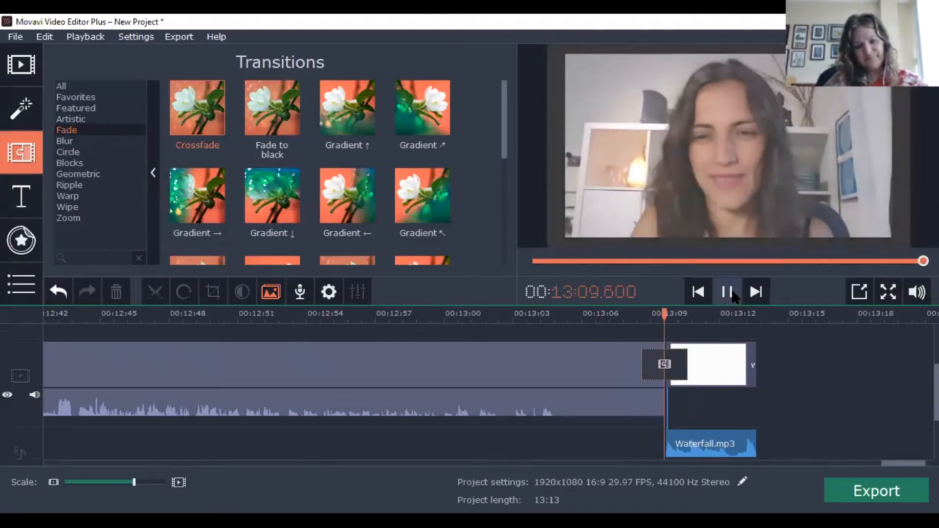
{"action": "left_click", "coordinate": [733, 294]}
{"action": "left_click", "coordinate": [667, 367]}
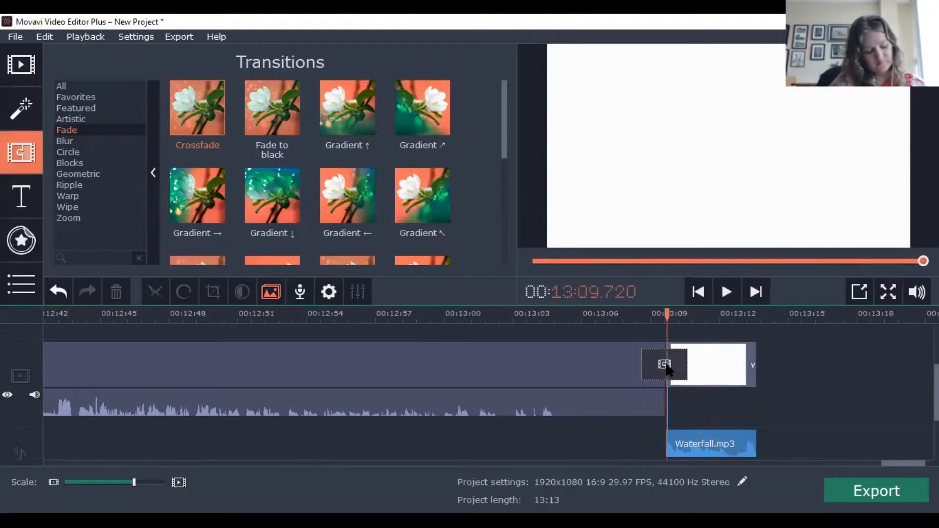
{"action": "double_click", "coordinate": [665, 365]}
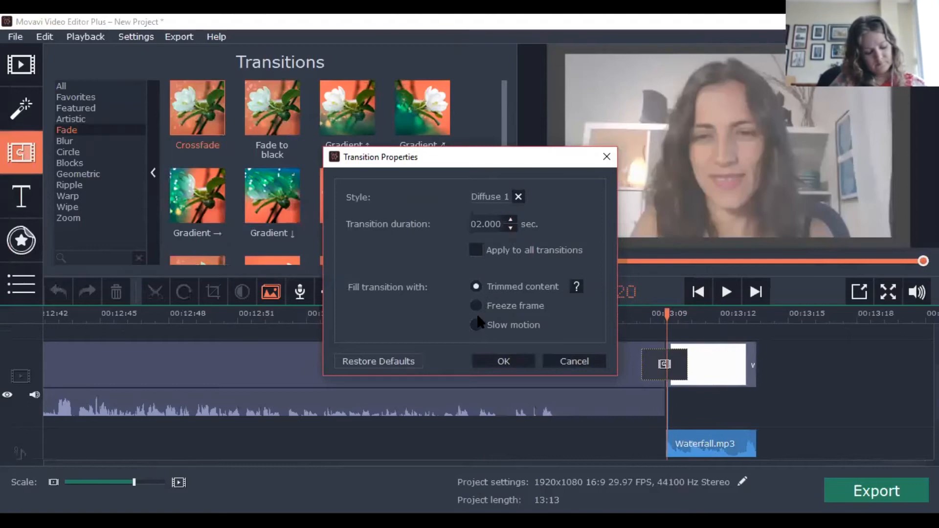
{"action": "left_click", "coordinate": [607, 156]}
Set the fade-out of the closing Waterfall.mp3 audio clip to 5.5 sec
{"action": "left_click", "coordinate": [706, 438]}
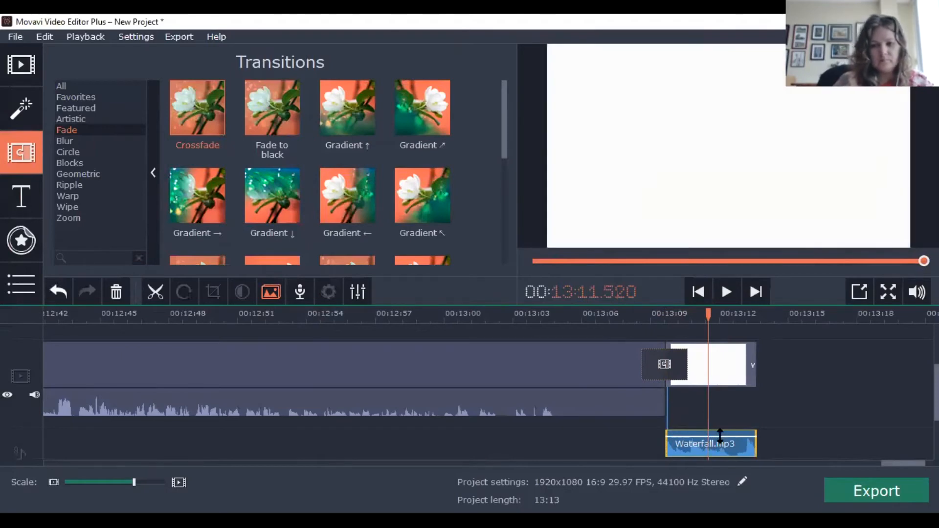
{"action": "double_click", "coordinate": [720, 444]}
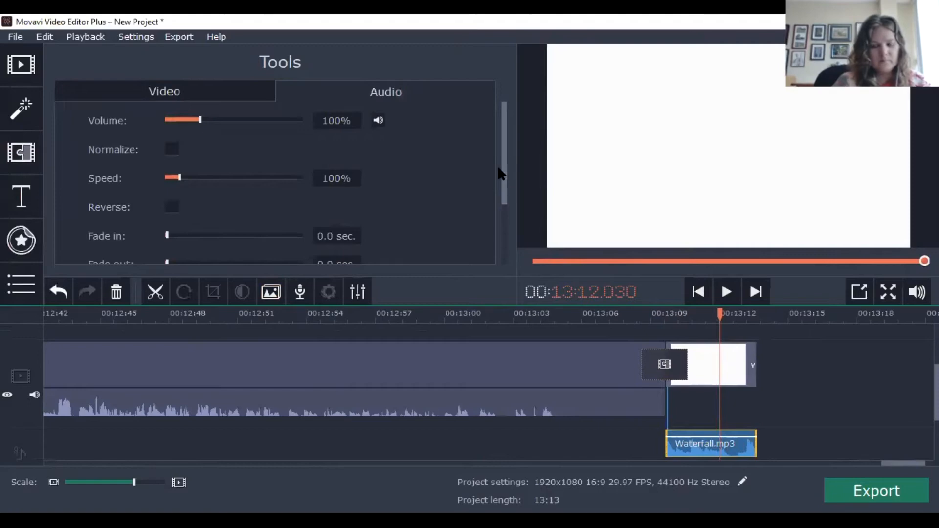
{"action": "left_click_drag", "start_coordinate": [505, 178], "coordinate": [500, 195]}
{"action": "left_click_drag", "start_coordinate": [167, 198], "coordinate": [180, 199]}
{"action": "left_click", "coordinate": [243, 197]}
{"action": "left_click_drag", "start_coordinate": [201, 198], "coordinate": [207, 198]}
{"action": "left_click", "coordinate": [199, 199]}
{"action": "left_click", "coordinate": [204, 198]}
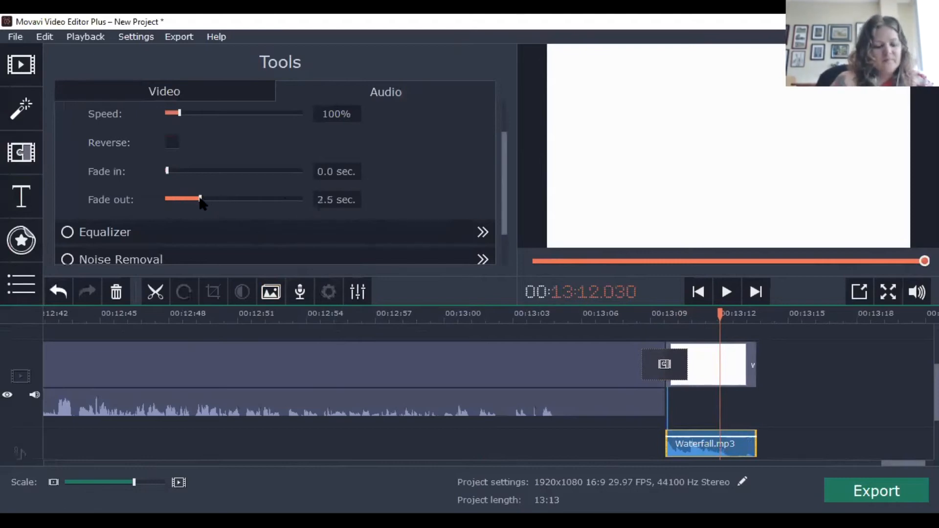
{"action": "left_click", "coordinate": [244, 198]}
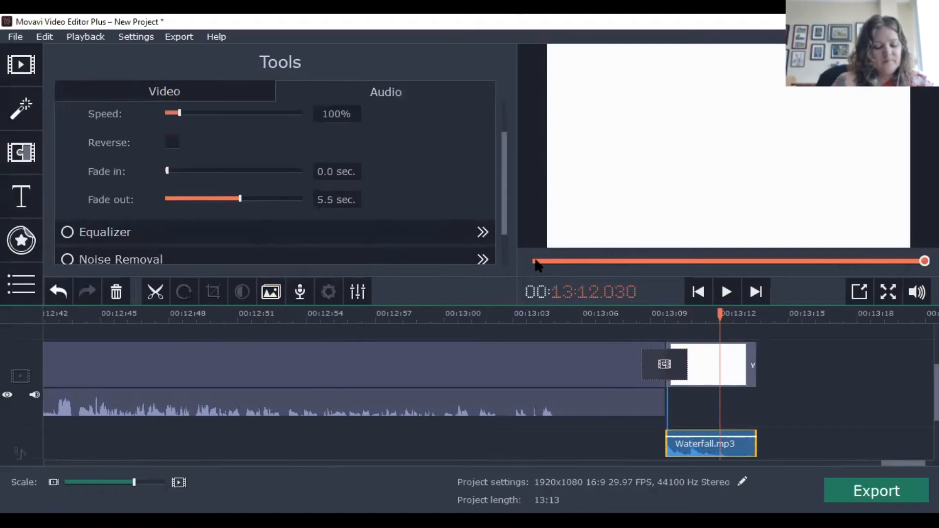
Play the ending to check the Waterfall.mp3 fade-out, replaying it from 00:13:08.070 through the closing transition
{"action": "left_click", "coordinate": [727, 296]}
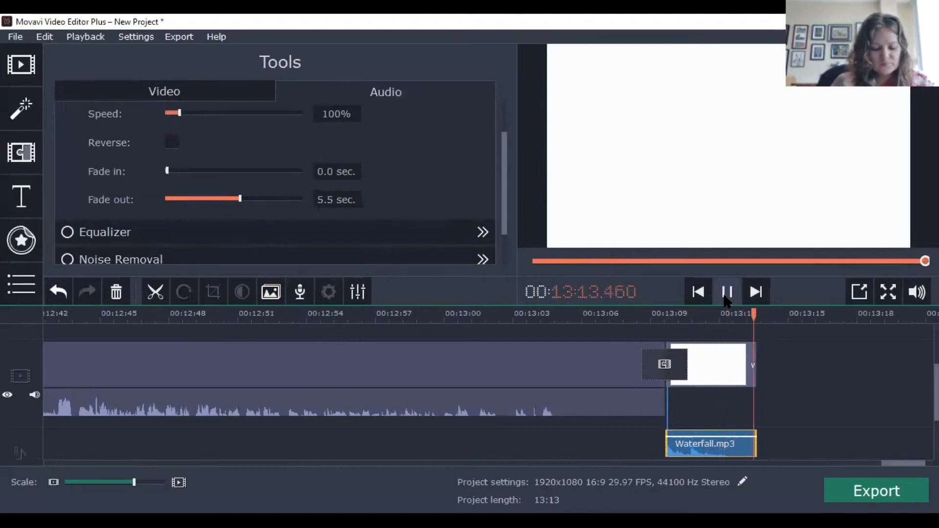
{"action": "left_click", "coordinate": [628, 353]}
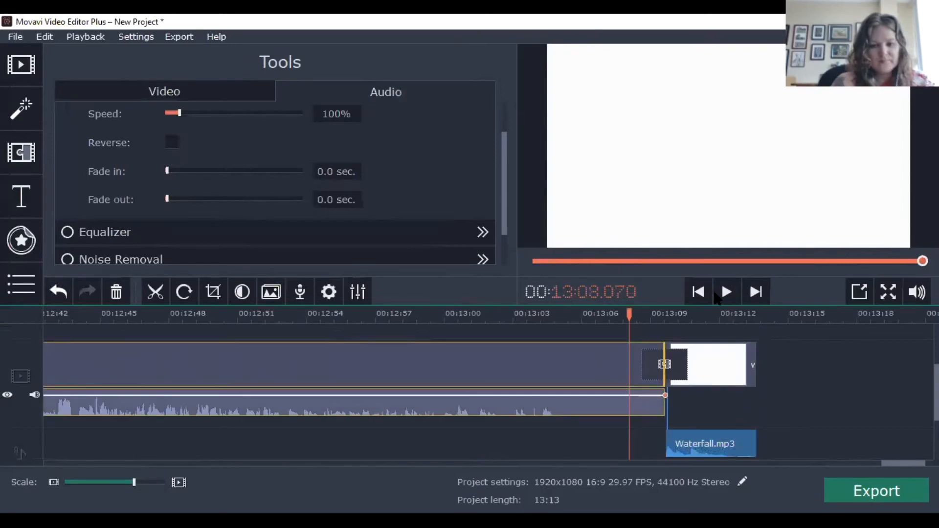
{"action": "left_click", "coordinate": [717, 297]}
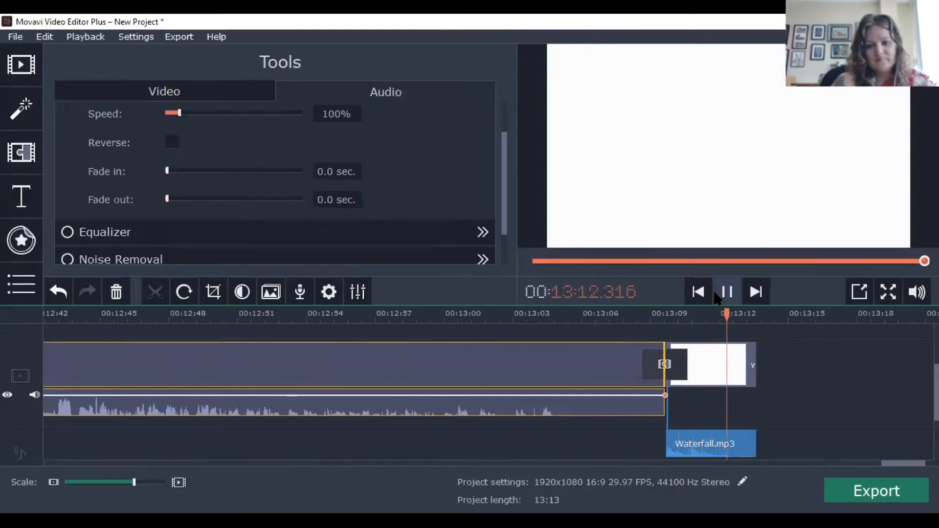
{"action": "left_click", "coordinate": [726, 292]}
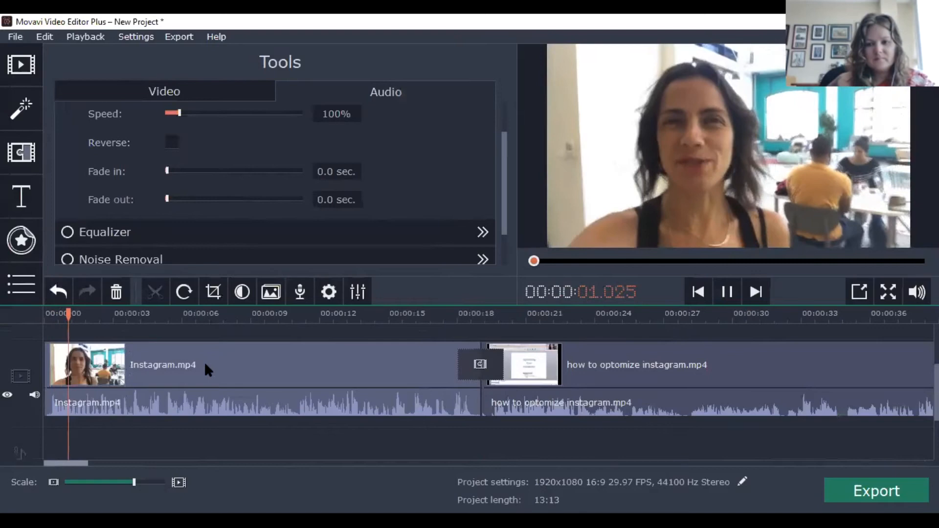
Pause the opening clip at 00:00:02.497, then examine the end of the timeline and the audio adjustments from Equalizer to Beat Detection
{"action": "left_click", "coordinate": [719, 292]}
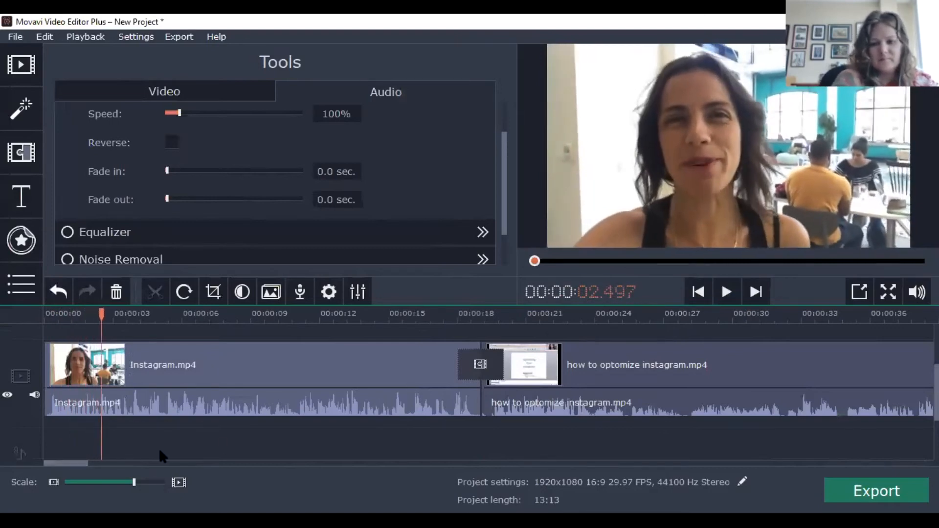
{"action": "left_click_drag", "start_coordinate": [72, 464], "coordinate": [906, 379]}
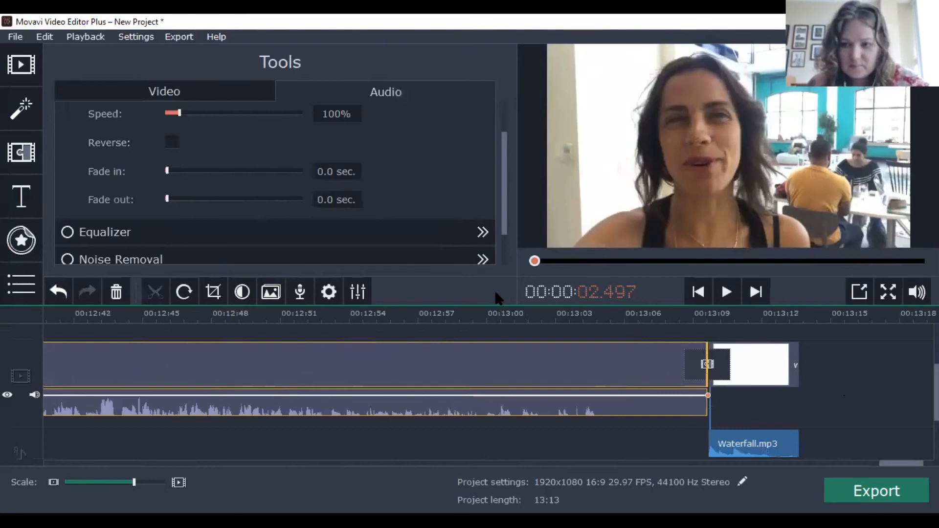
{"action": "left_click", "coordinate": [358, 292]}
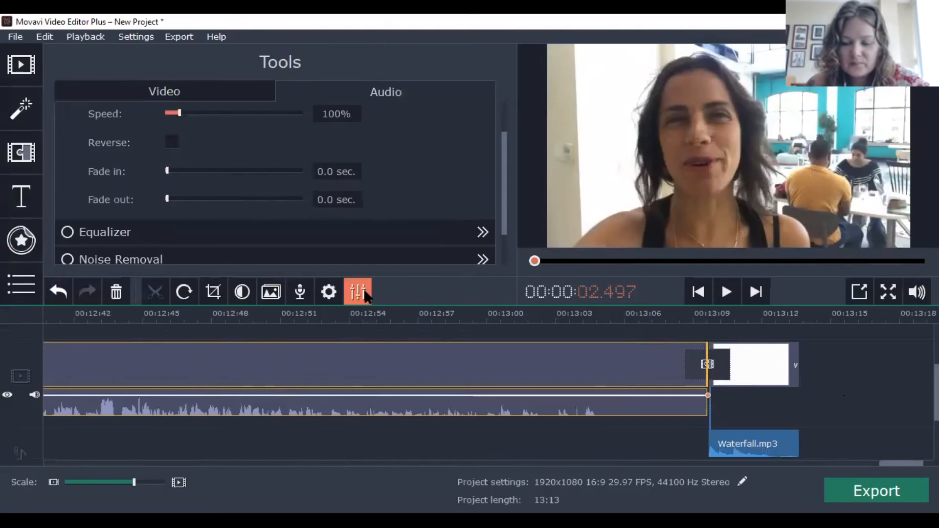
{"action": "left_click_drag", "start_coordinate": [504, 155], "coordinate": [501, 211]}
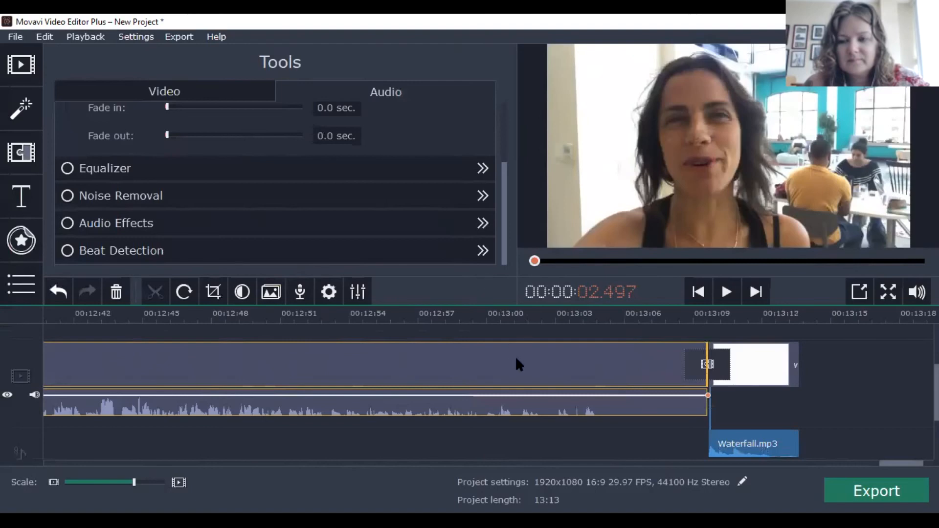
Examine the export settings for the MP4 (MPEG-4) format and close them without exporting
{"action": "left_click", "coordinate": [844, 483]}
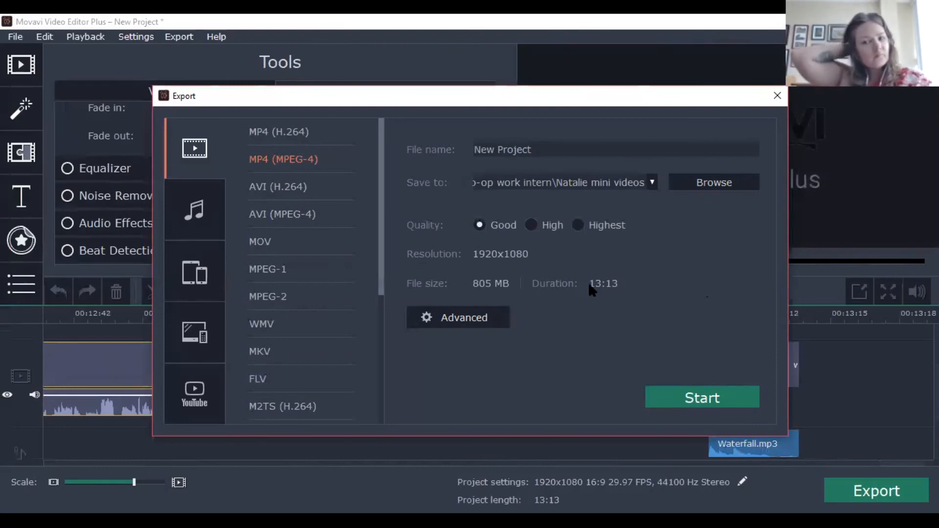
{"action": "mouse_move", "coordinate": [381, 188]}
{"action": "left_mouse_down"}
{"action": "mouse_move", "coordinate": [383, 319]}
{"action": "mouse_move", "coordinate": [385, 180]}
{"action": "left_mouse_up"}
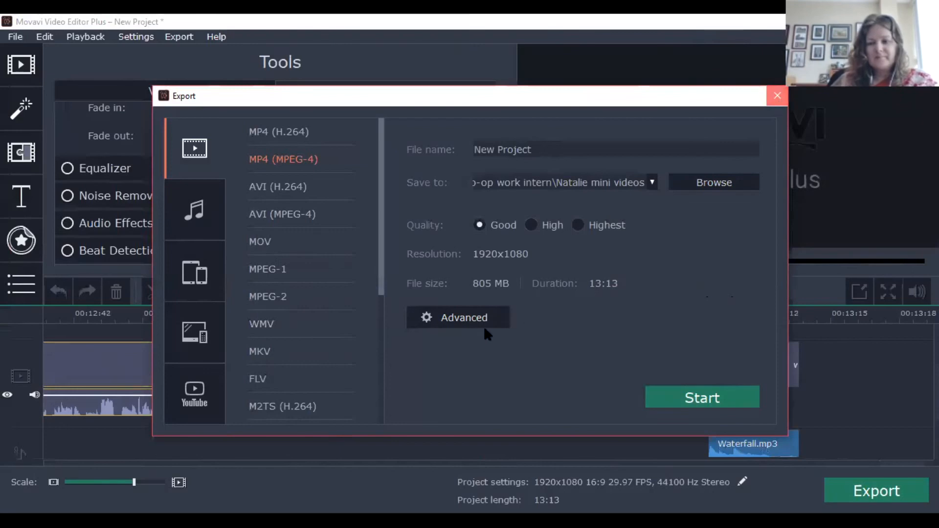
{"action": "key", "text": "Escape"}
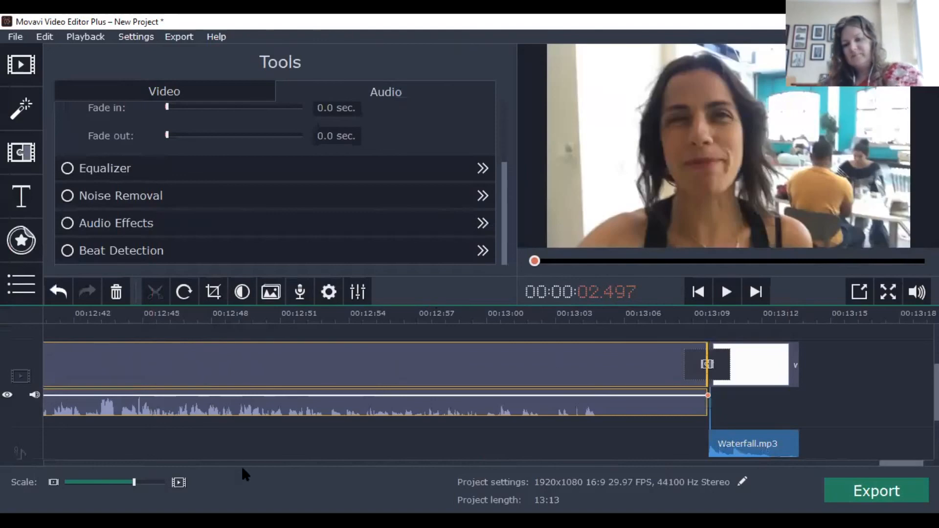
Return to the beginning of the timeline and scrub the opening Instagram.mp4 clip to 00:00:08.340
{"action": "left_click_drag", "start_coordinate": [888, 464], "coordinate": [49, 465]}
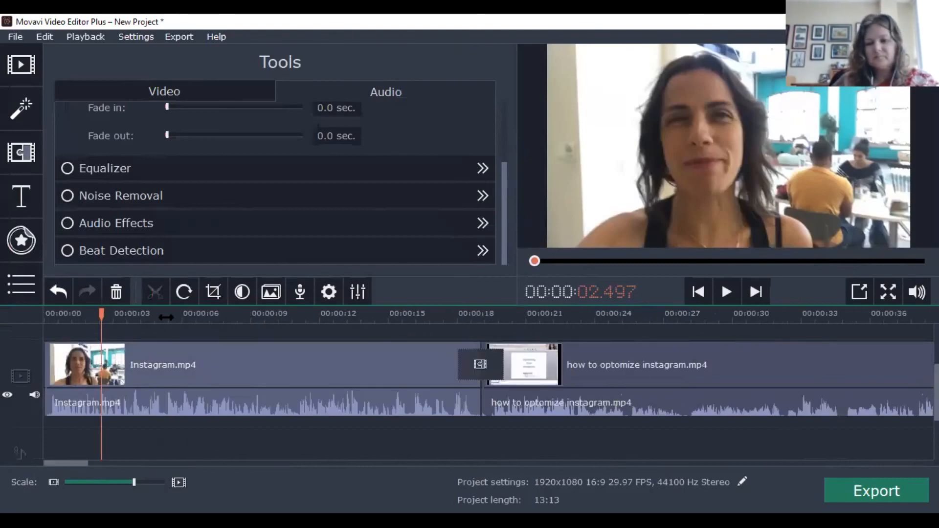
{"action": "left_click", "coordinate": [190, 316]}
{"action": "left_click_drag", "start_coordinate": [206, 316], "coordinate": [237, 315]}
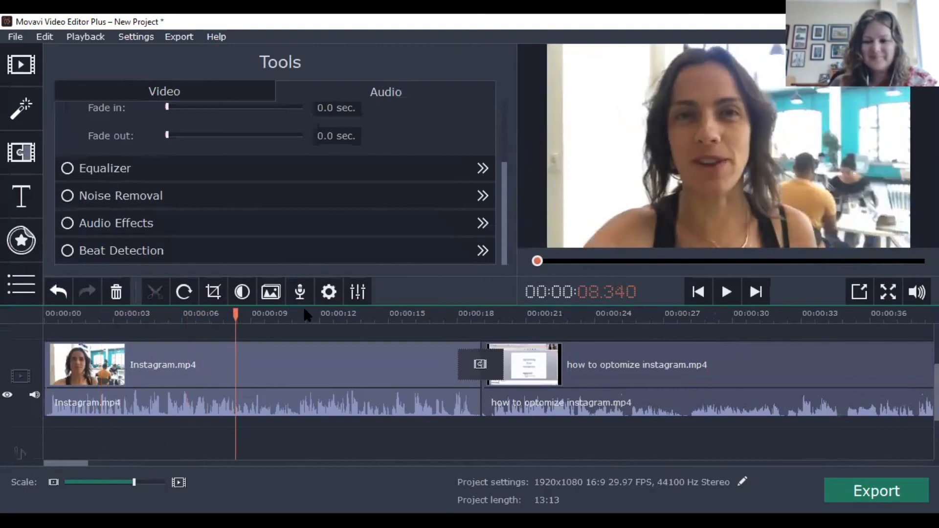